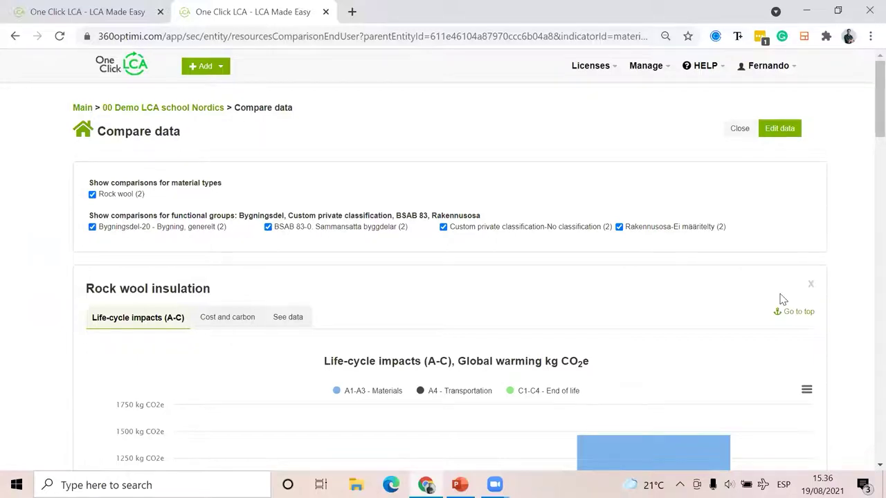
# - Return to the 00 Demo LCA school Nordics project and open the Baseline design's Building area inputs for Carbon footprint, NS 3720
pyautogui.scroll(-1, 782, 299)
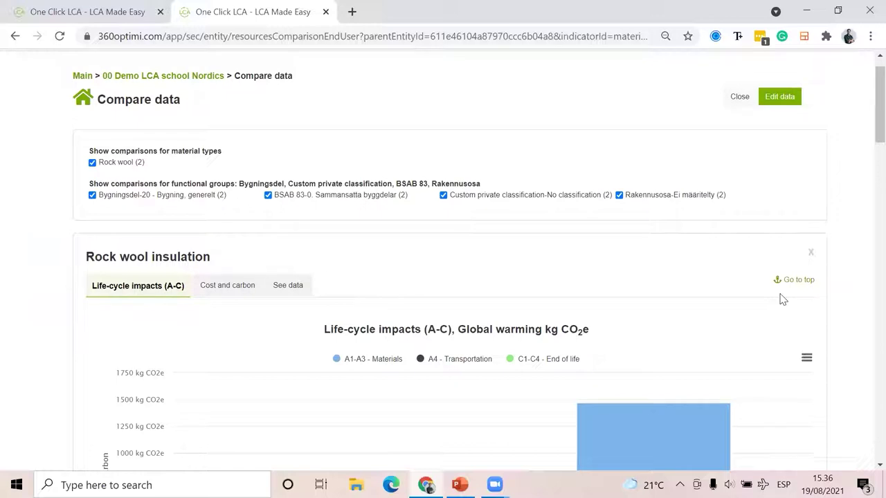
pyautogui.click(215, 79)
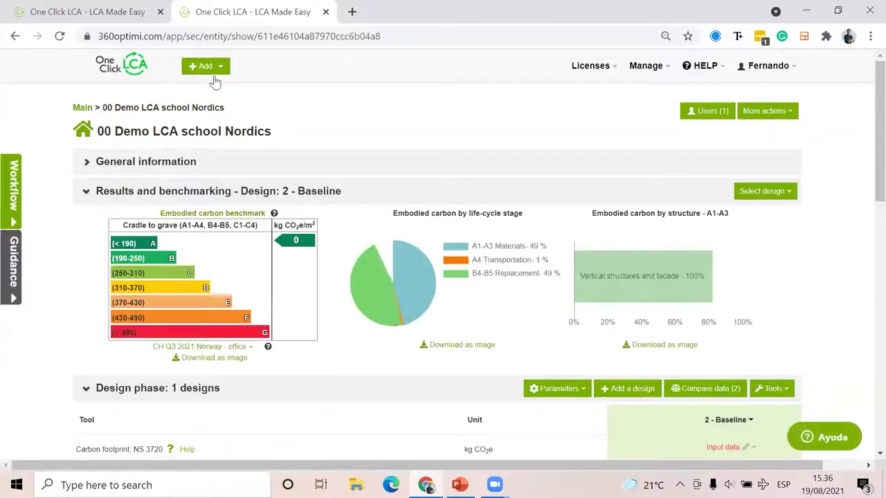
pyautogui.scroll(-2, 216, 81)
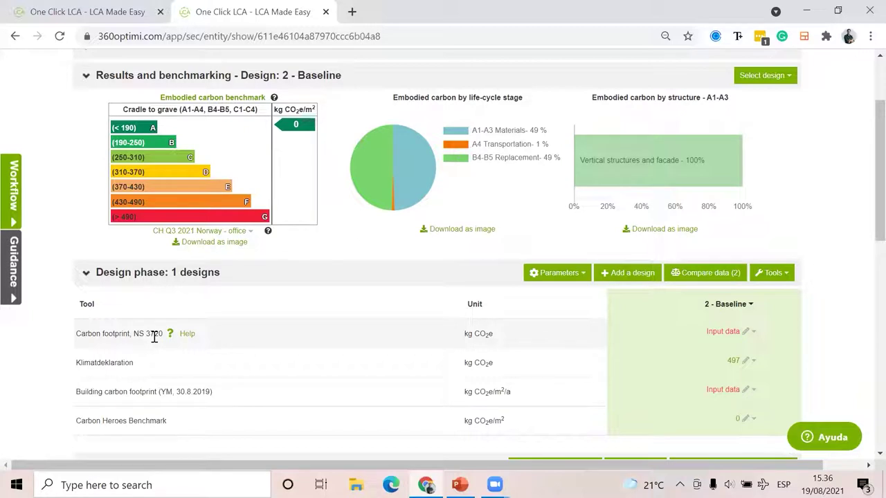
pyautogui.scroll(-1, 154, 337)
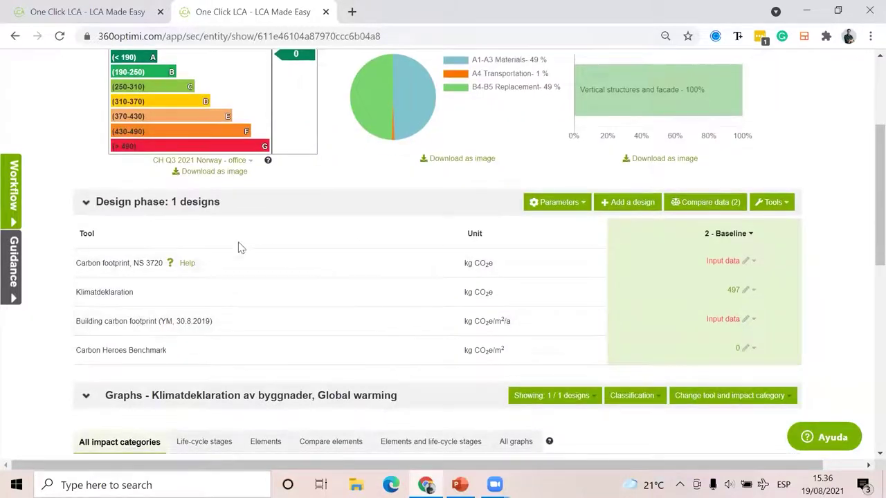
pyautogui.click(744, 262)
pyautogui.scroll(-1, 777, 243)
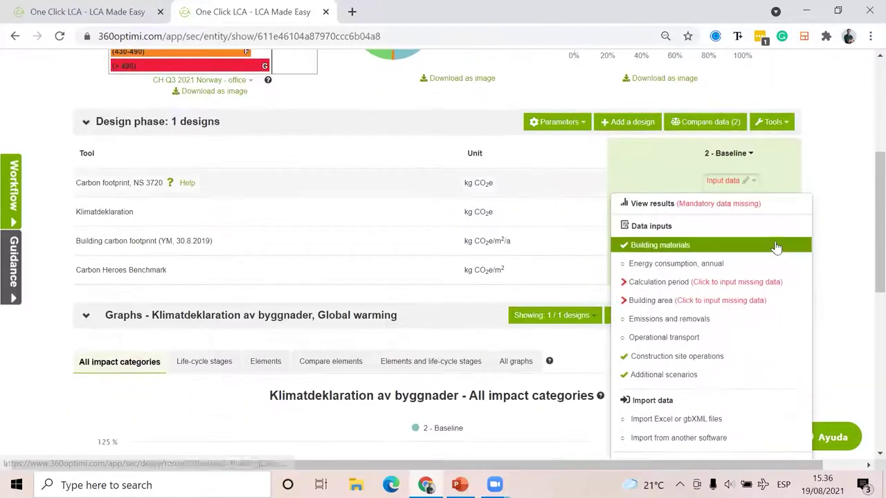
pyautogui.click(654, 301)
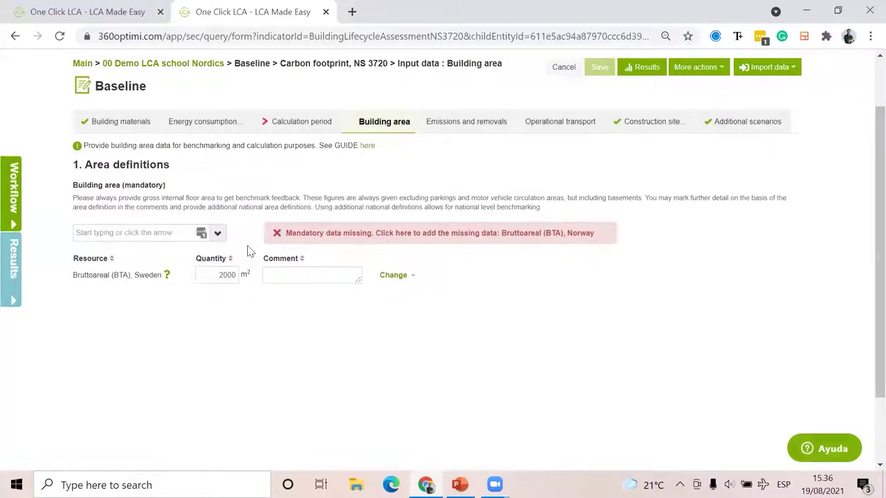
# - Replace the Swedish building area entry with the missing Bruttoareal (BTA), Norway entry and fill in its quantity
pyautogui.click(330, 239)
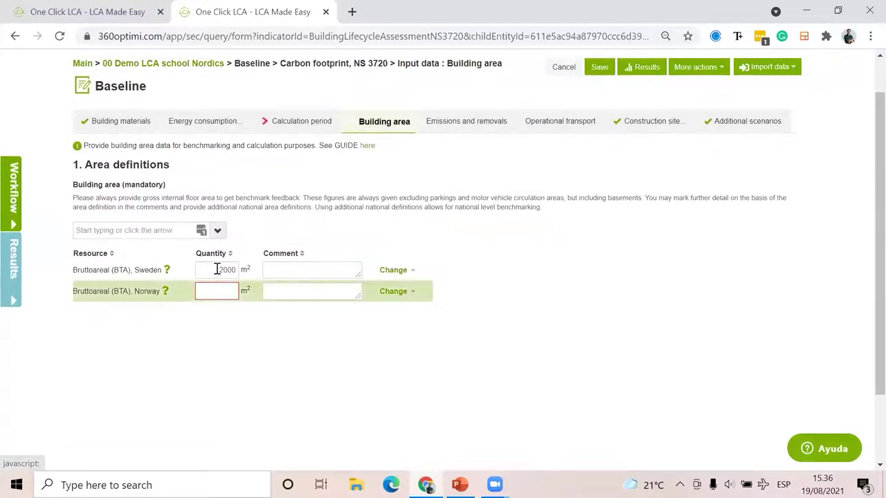
pyautogui.click(399, 270)
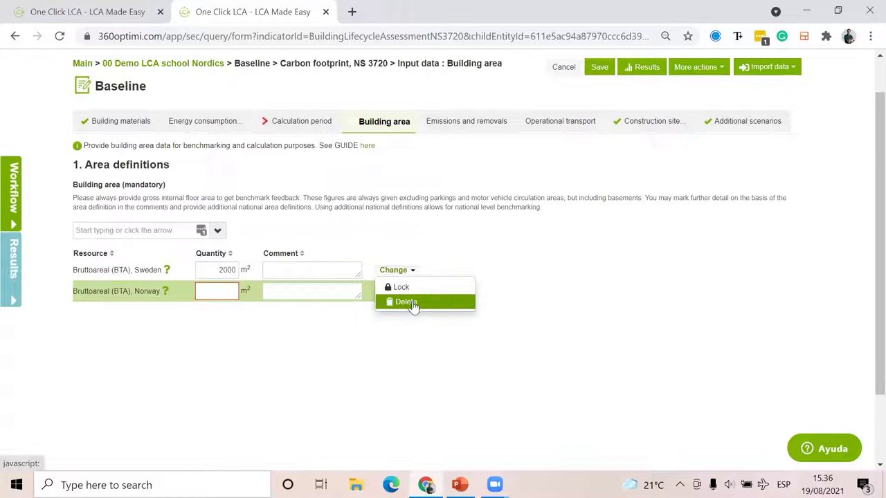
pyautogui.click(412, 303)
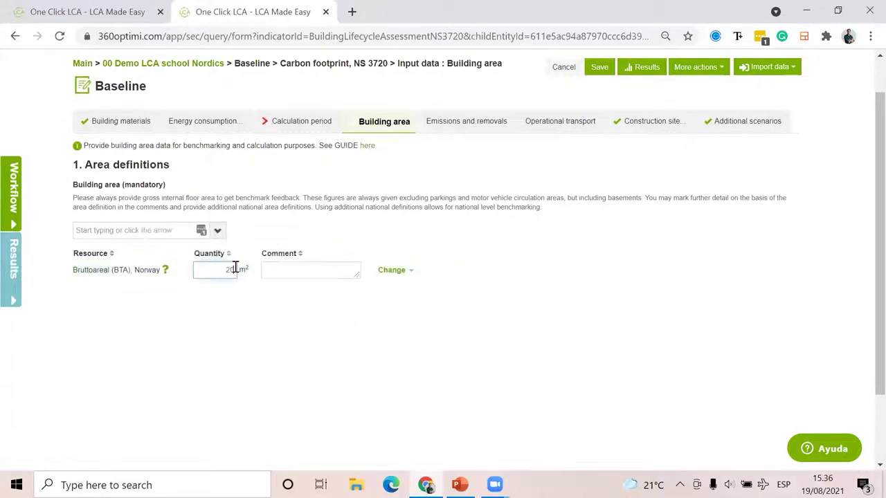
# - Set the mandatory calculation period of the Baseline design to 60 years
pyautogui.click(288, 121)
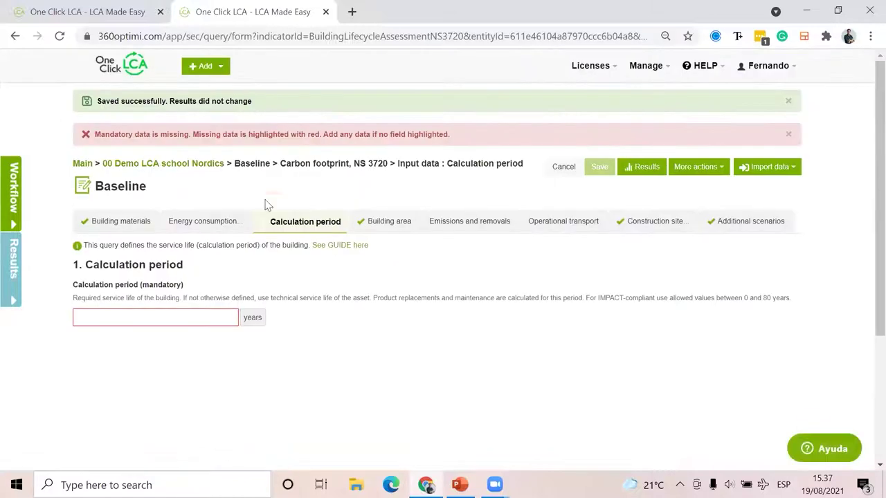
pyautogui.click(204, 315)
pyautogui.write('60')
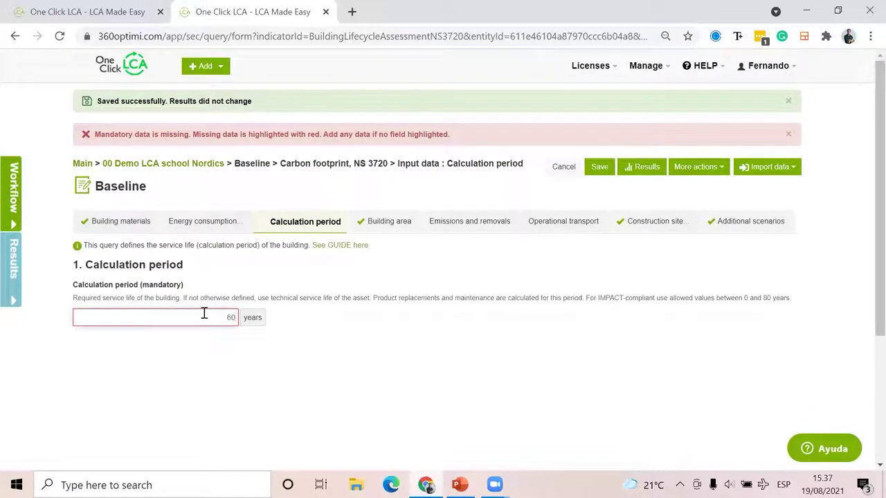
# - Open the Baseline design's Building materials inputs and remove the Sweden country filter
pyautogui.click(134, 230)
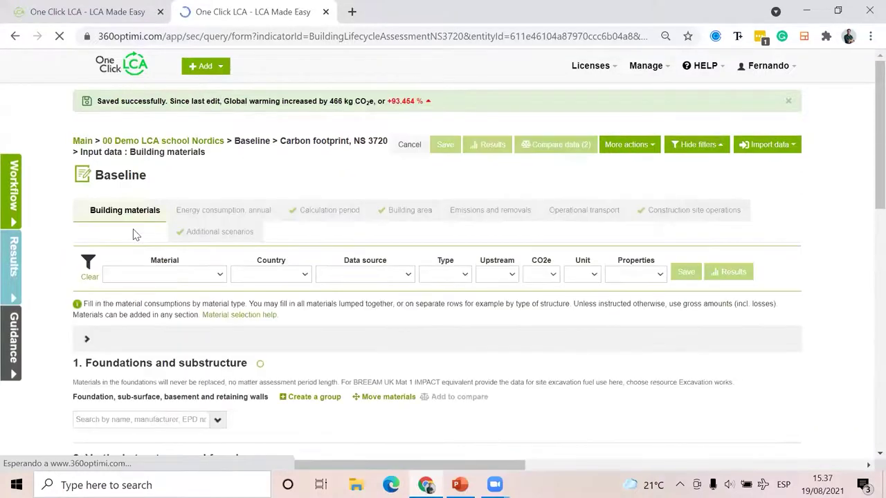
pyautogui.scroll(-2, 136, 235)
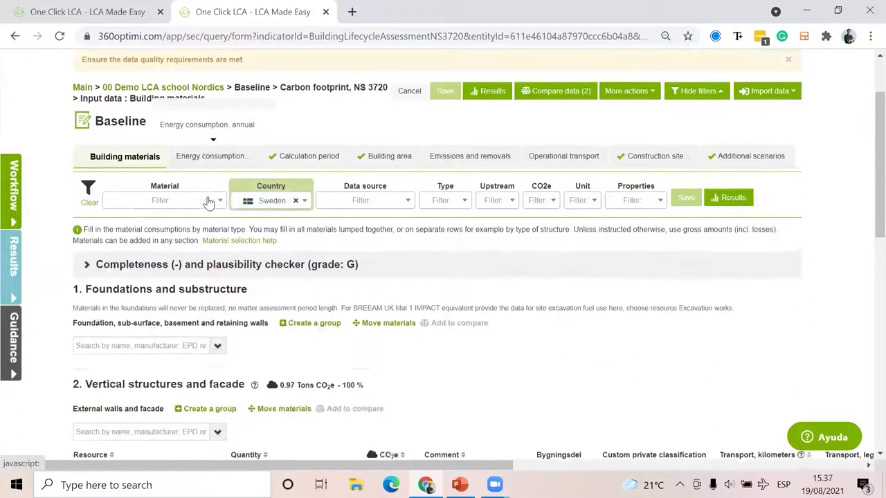
pyautogui.click(296, 200)
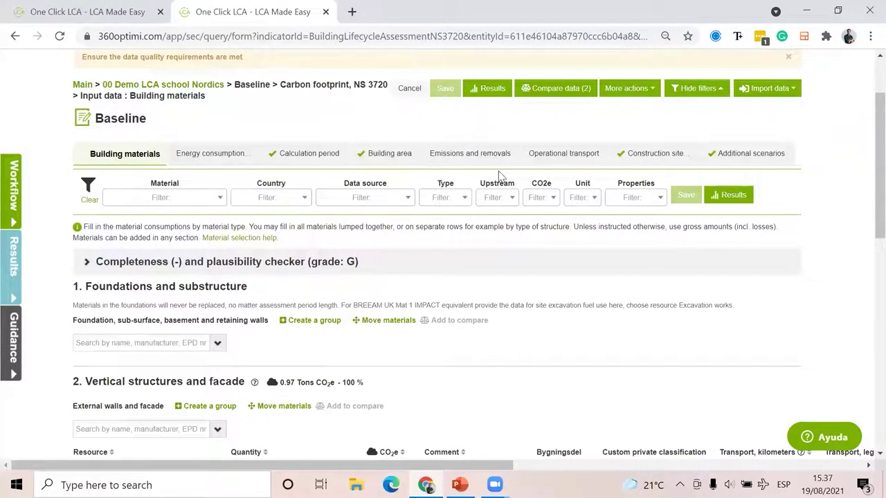
# - Examine the rock wool insulation row under External walls and facade, including its transport, service life, localisation, wastage and end-of-life settings
pyautogui.scroll(-3, 291, 256)
pyautogui.scroll(3, 277, 243)
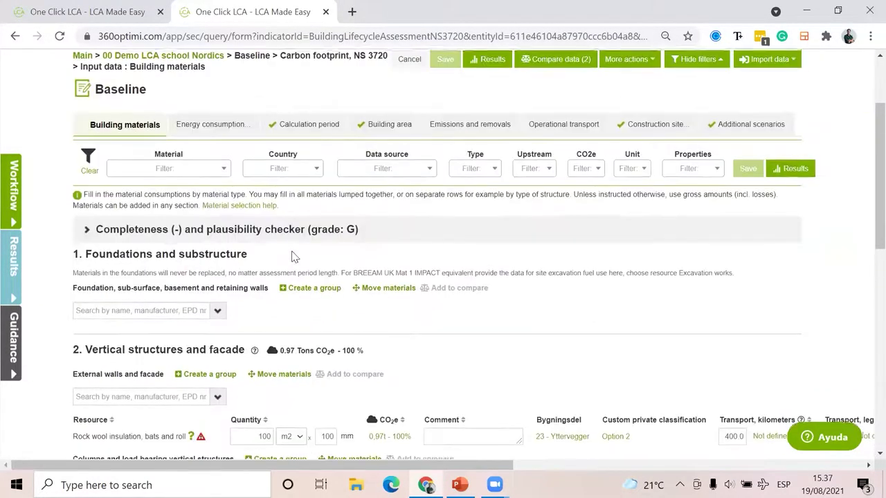
pyautogui.scroll(-4, 194, 185)
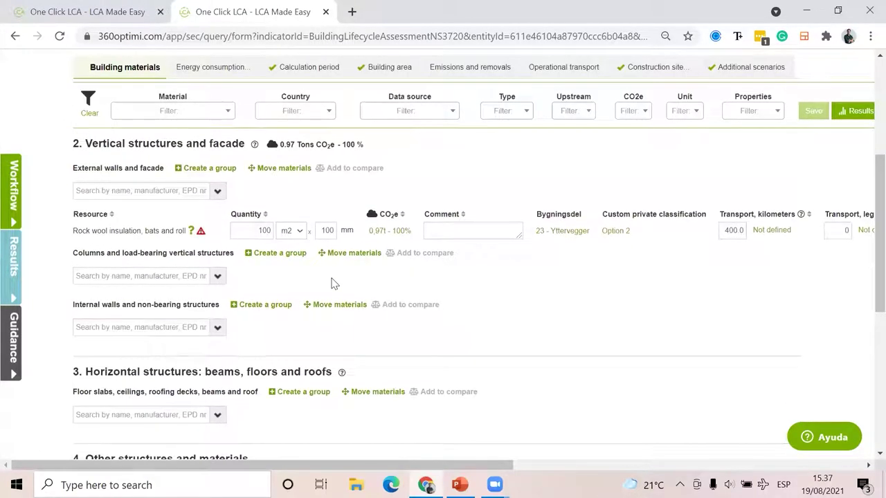
pyautogui.hscroll(6, 330, 284)
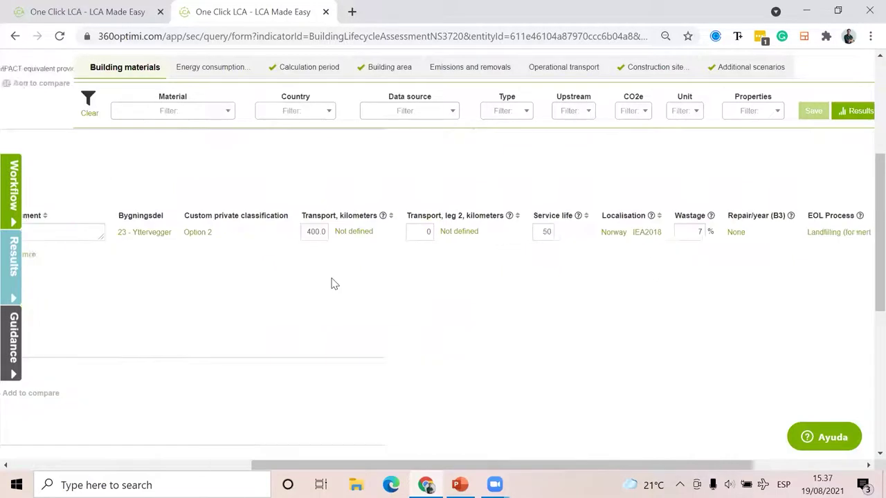
pyautogui.hscroll(3, 330, 284)
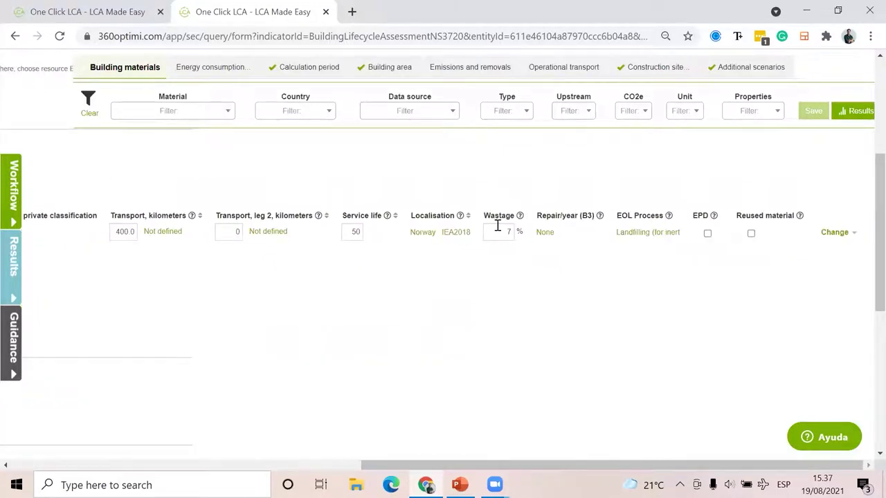
pyautogui.hscroll(-1, 411, 301)
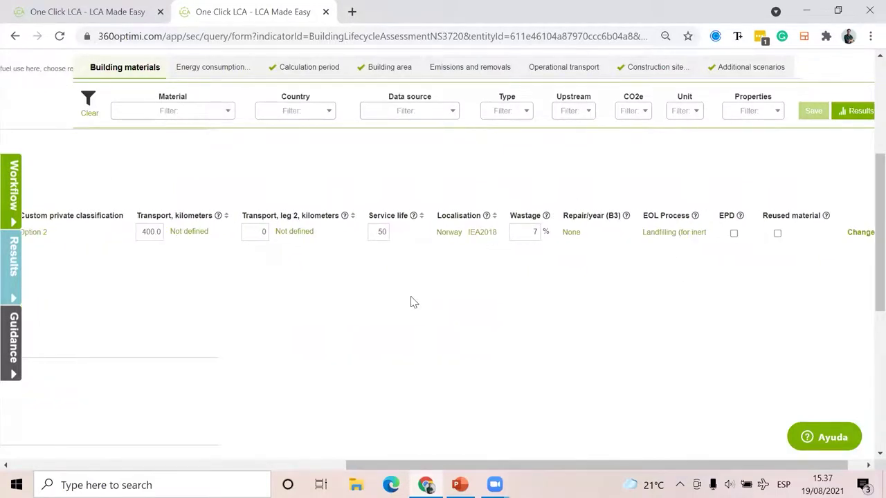
pyautogui.hscroll(-9, 411, 301)
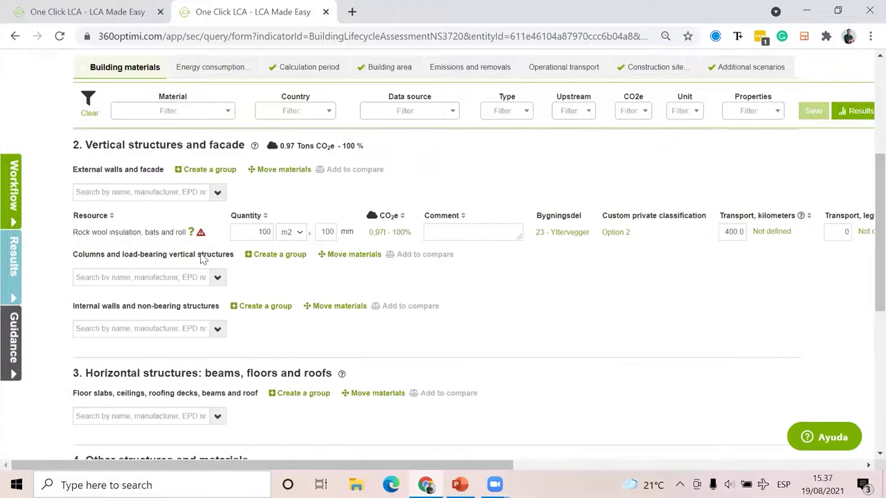
# - Search for concrete under External walls and facade and list the category Ready-mix concrete for external walls and floors C30-C35
pyautogui.click(156, 192)
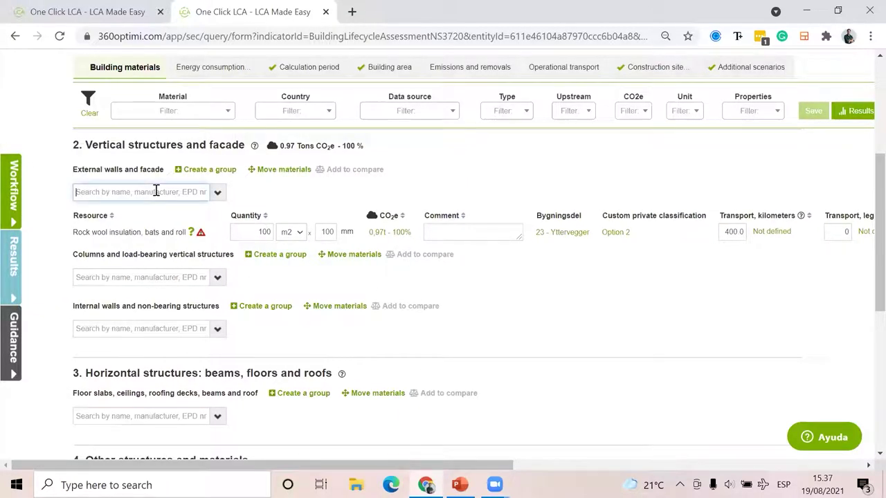
pyautogui.write('concret')
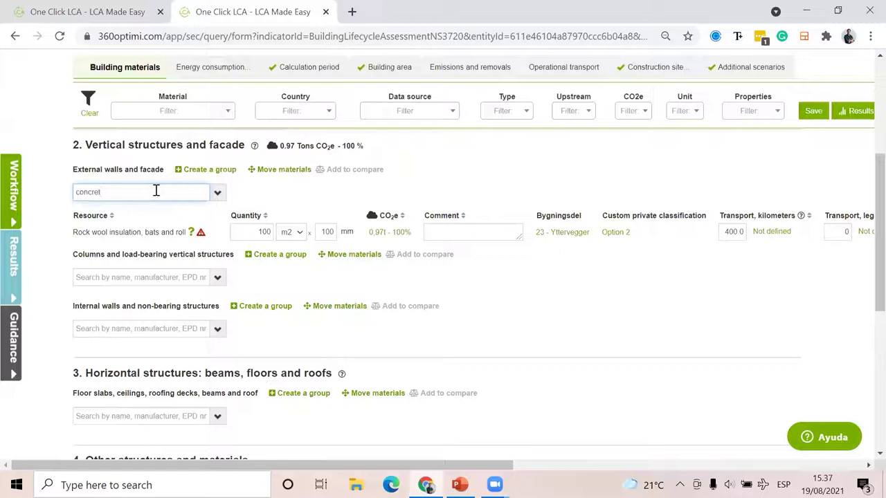
pyautogui.write('e')
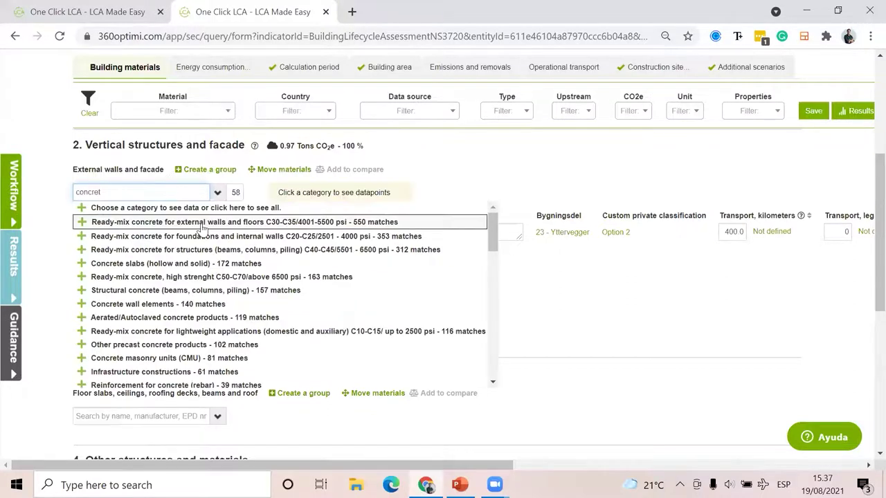
pyautogui.click(216, 221)
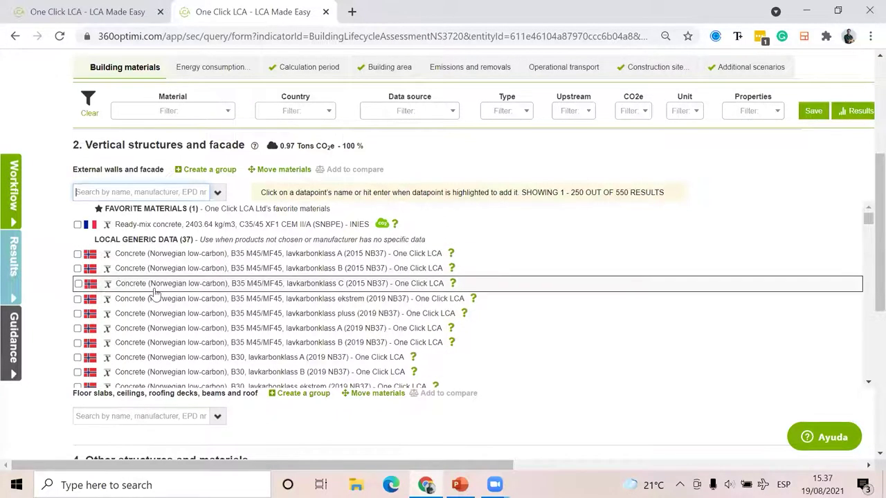
# - Add the Ready mix concrete, excluding rebar, C28/35 (Sandnes Betong) datapoint from the local manufacturer data and set its quantity to 25 m3
pyautogui.scroll(-8, 156, 293)
pyautogui.scroll(-5, 156, 292)
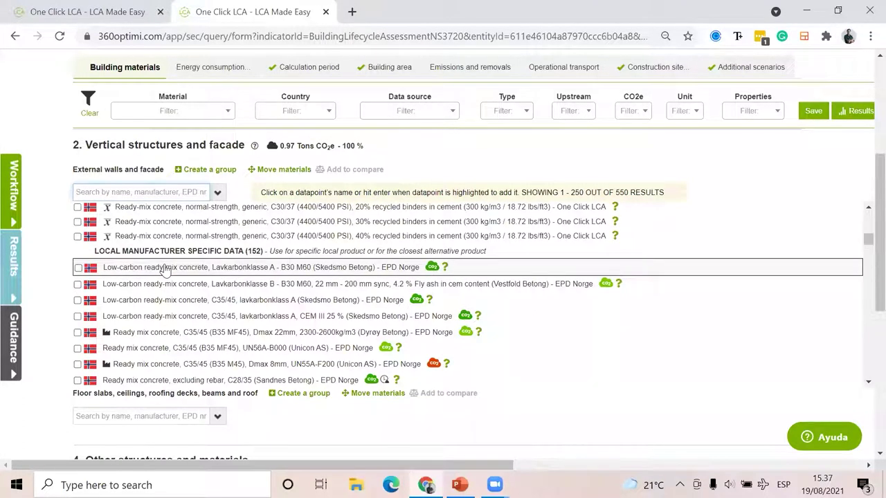
pyautogui.scroll(-6, 164, 270)
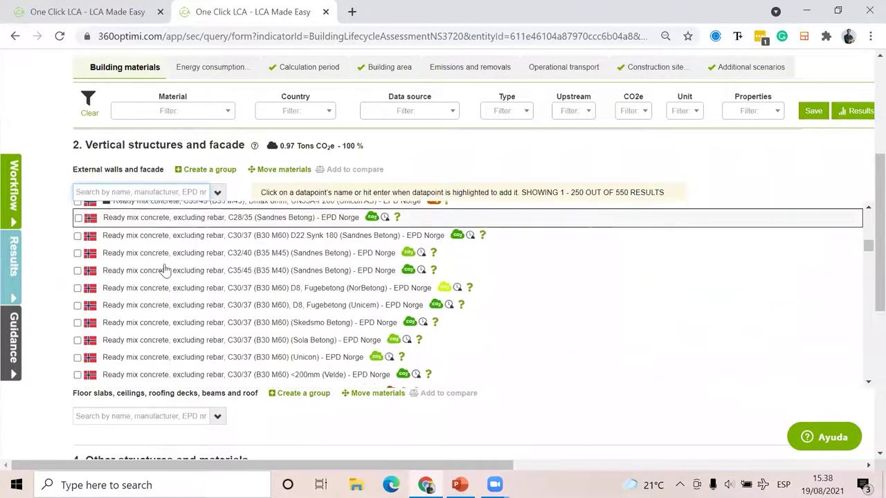
pyautogui.scroll(15, 164, 270)
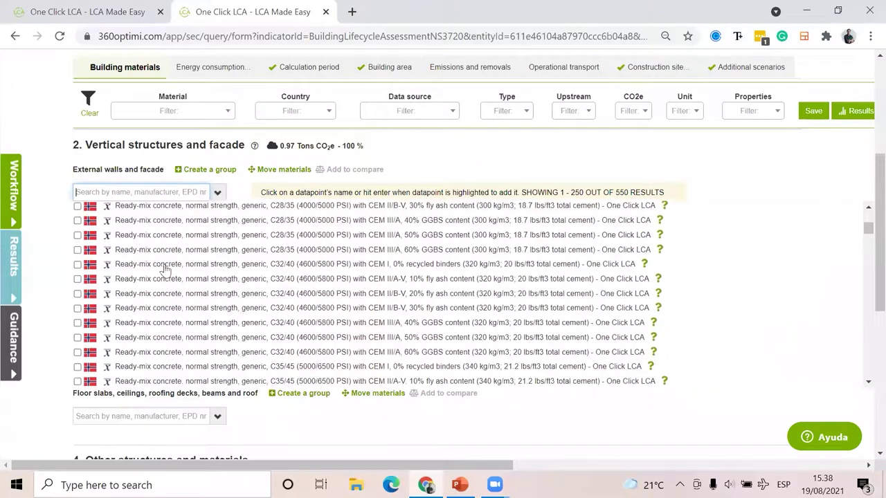
pyautogui.scroll(-5, 164, 270)
pyautogui.scroll(5, 208, 256)
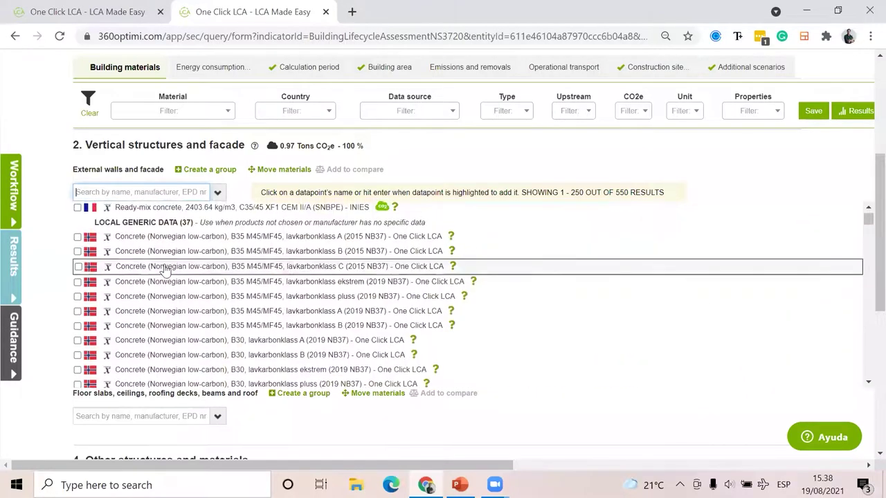
pyautogui.scroll(-6, 222, 254)
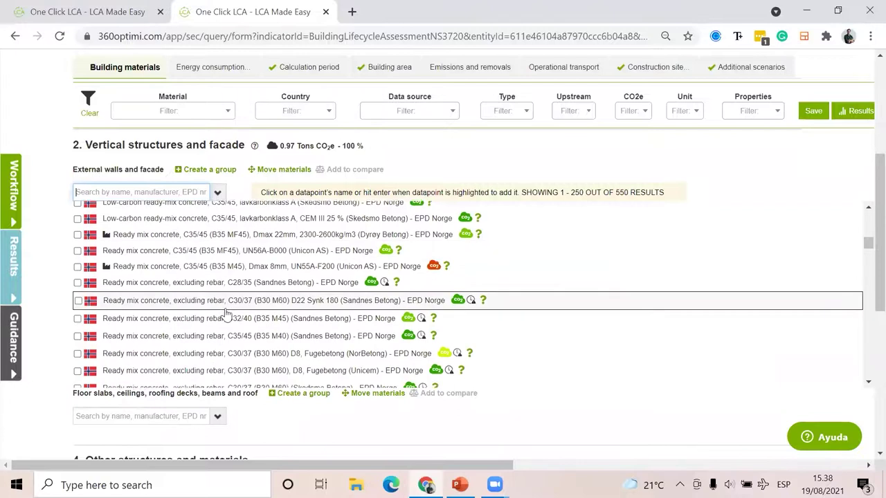
pyautogui.click(197, 281)
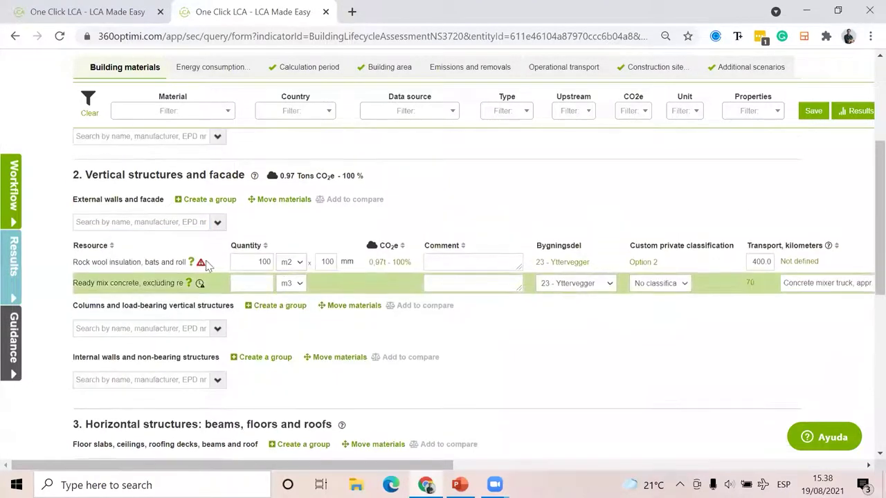
pyautogui.click(254, 283)
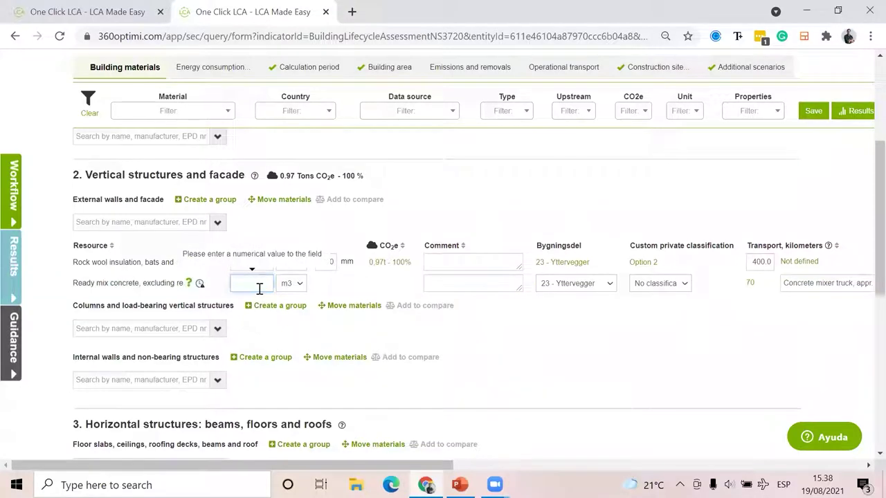
pyautogui.write('25')
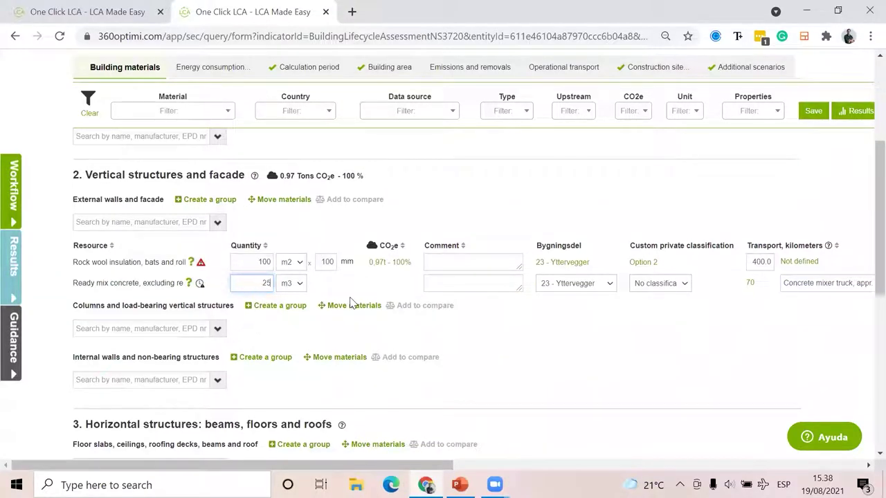
# - Review the Bygningsdel classification options for the new ready mix concrete row
pyautogui.hscroll(5, 348, 299)
pyautogui.click(399, 246)
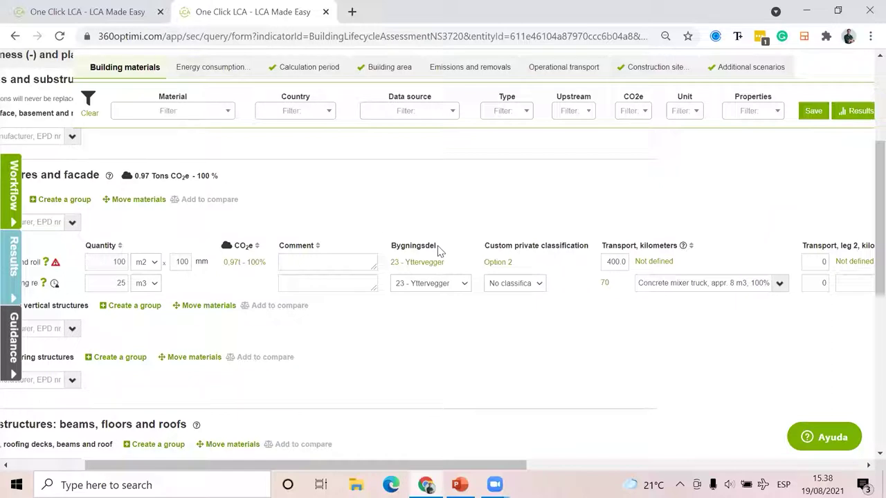
pyautogui.click(461, 285)
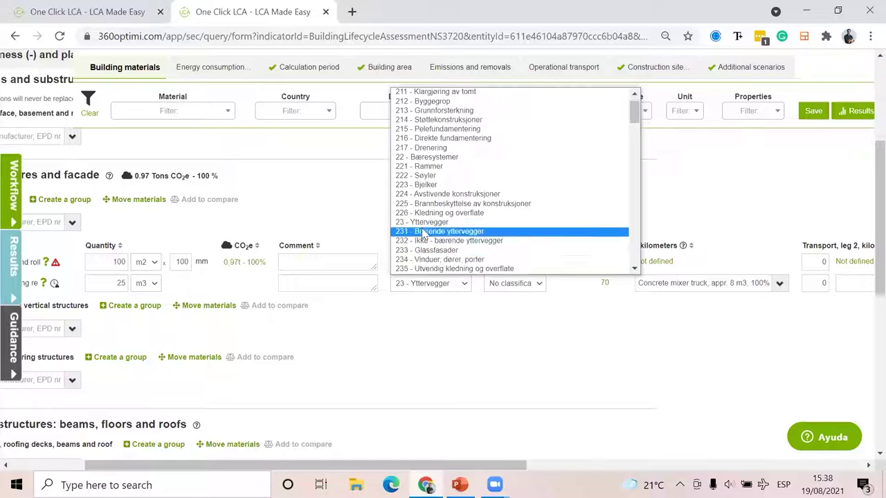
pyautogui.click(421, 231)
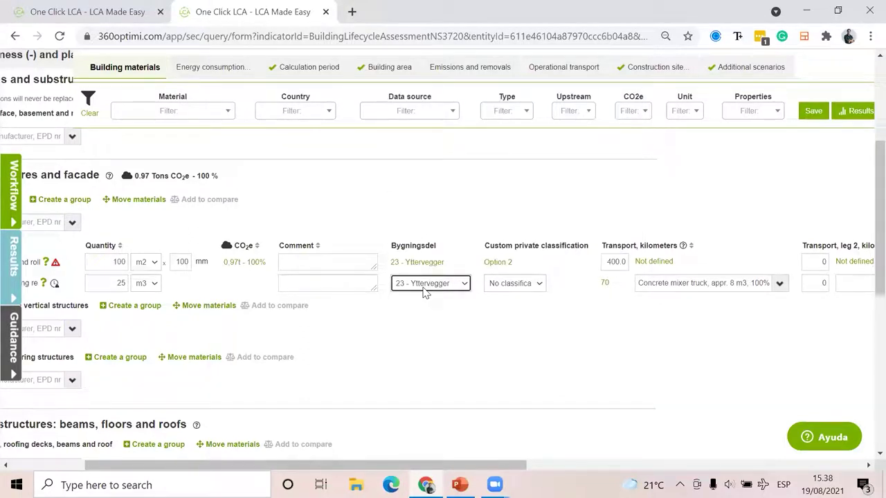
# - Review the transport distance and vehicle options for the ready mix concrete row under External walls and facade
pyautogui.hscroll(5, 633, 330)
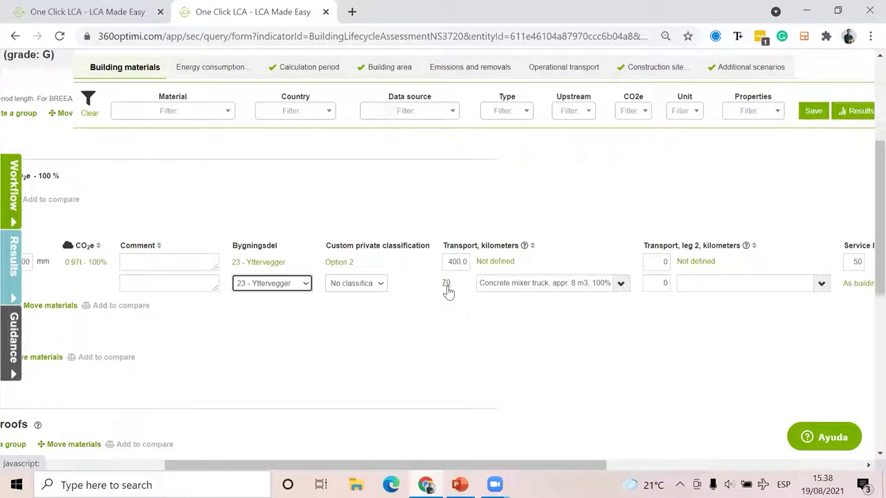
pyautogui.click(545, 283)
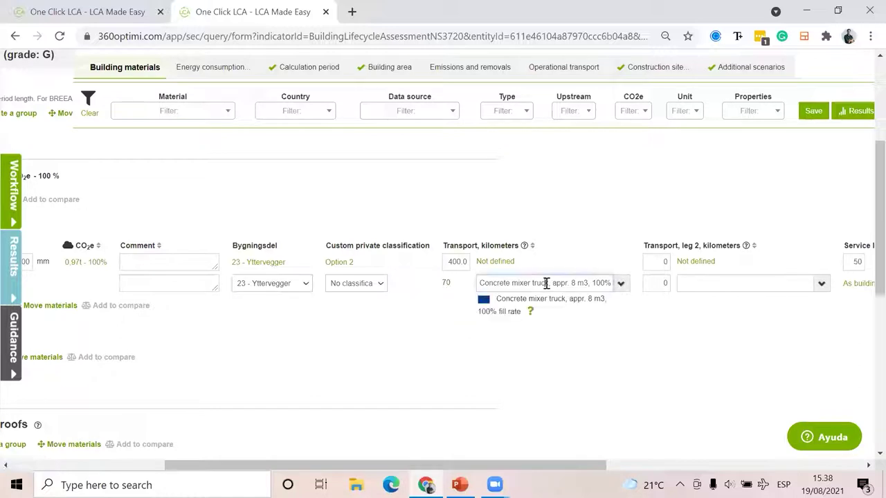
pyautogui.click(564, 337)
pyautogui.hscroll(-4, 344, 322)
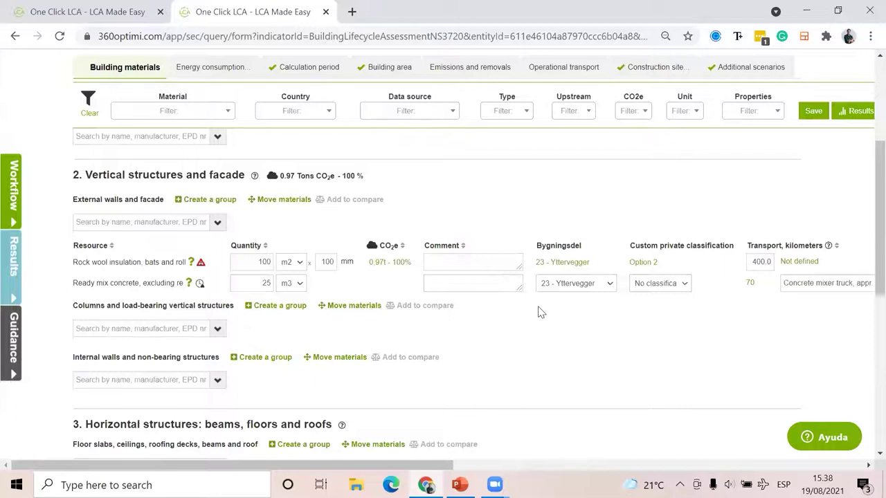
pyautogui.hscroll(2, 538, 310)
pyautogui.rightClick(606, 284)
pyautogui.click(419, 350)
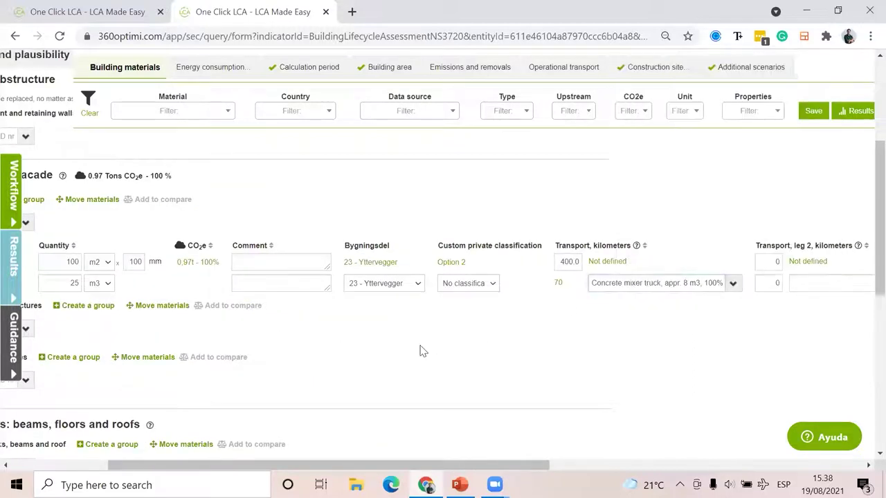
# - Inspect the second transport leg, service life, localisation and wastage settings of the ready mix concrete row
pyautogui.hscroll(2, 419, 351)
pyautogui.hscroll(6, 420, 351)
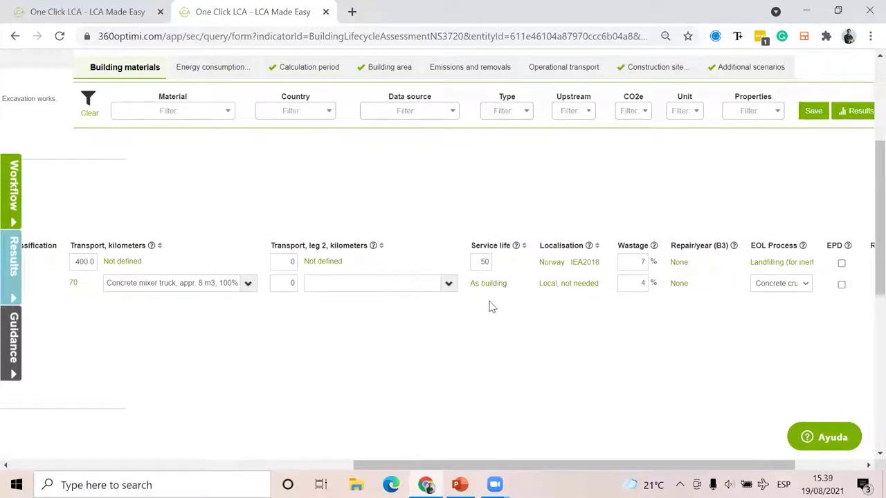
pyautogui.hscroll(2, 490, 306)
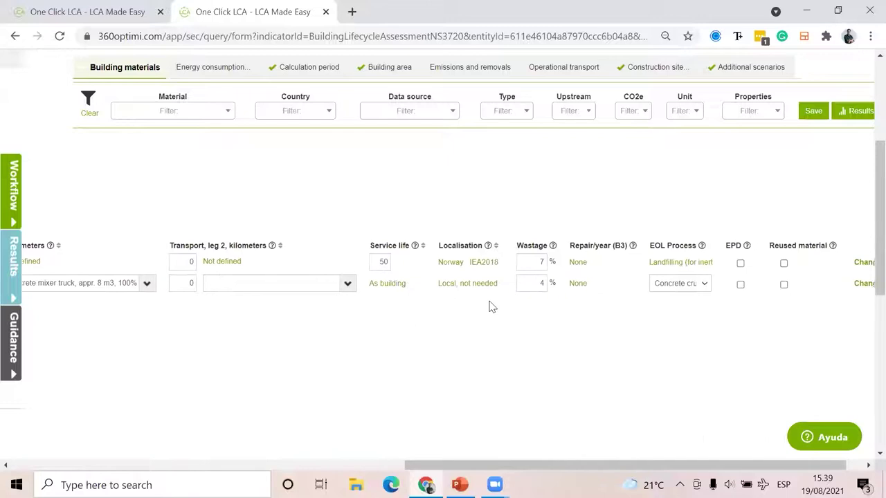
pyautogui.click(495, 284)
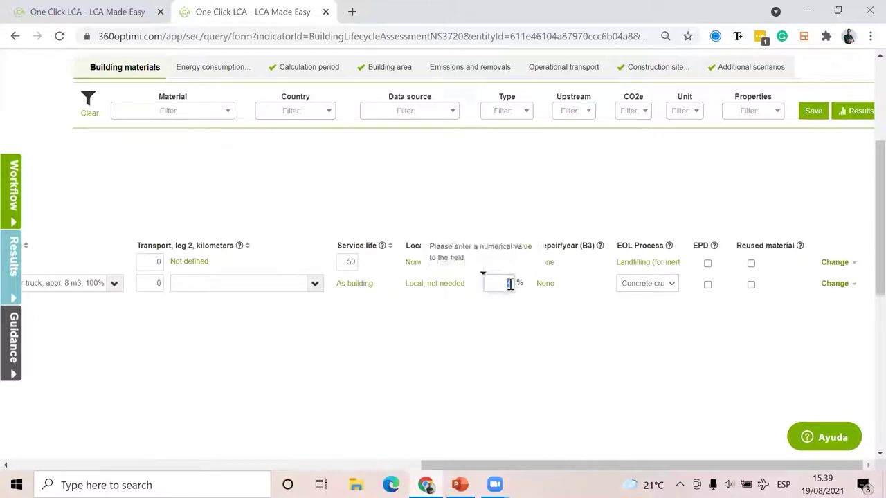
pyautogui.rightClick(566, 331)
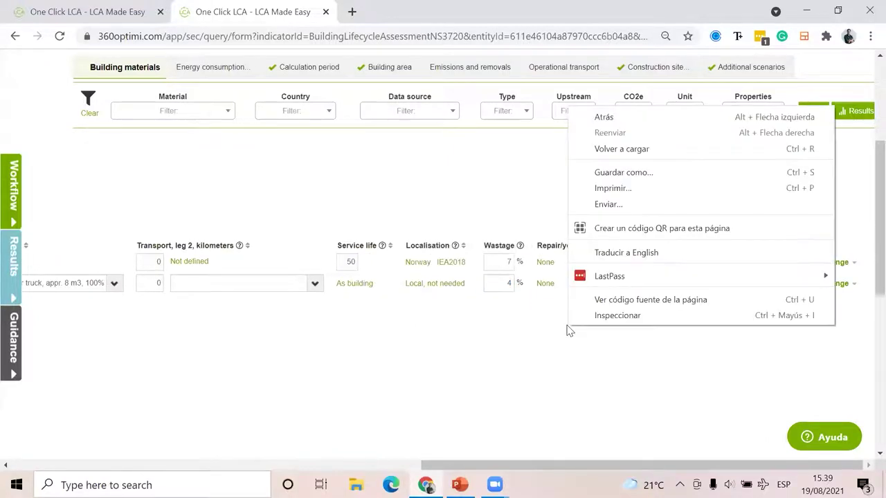
pyautogui.rightClick(505, 293)
pyautogui.click(504, 293)
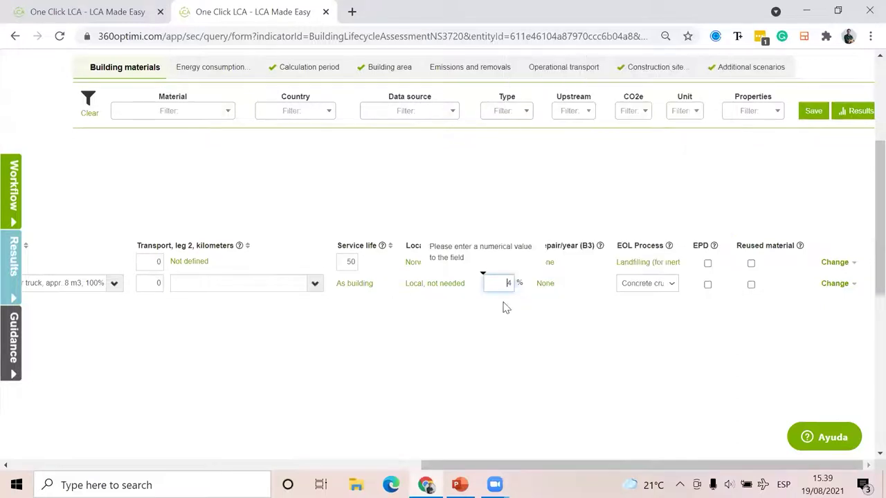
pyautogui.rightClick(554, 312)
pyautogui.click(572, 338)
pyautogui.rightClick(571, 338)
pyautogui.click(571, 339)
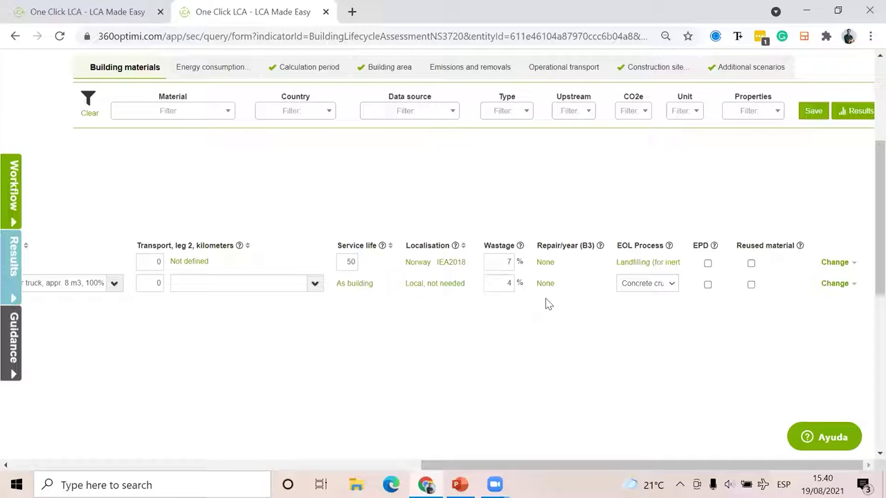
# - Review the available end-of-life process options for the ready mix concrete row without changing the selection
pyautogui.hscroll(-10, 547, 304)
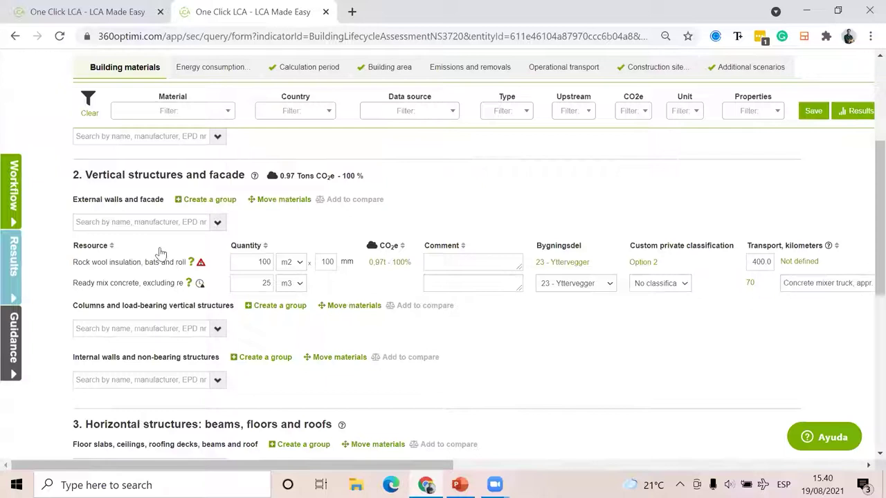
pyautogui.hscroll(1, 543, 317)
pyautogui.hscroll(15, 544, 317)
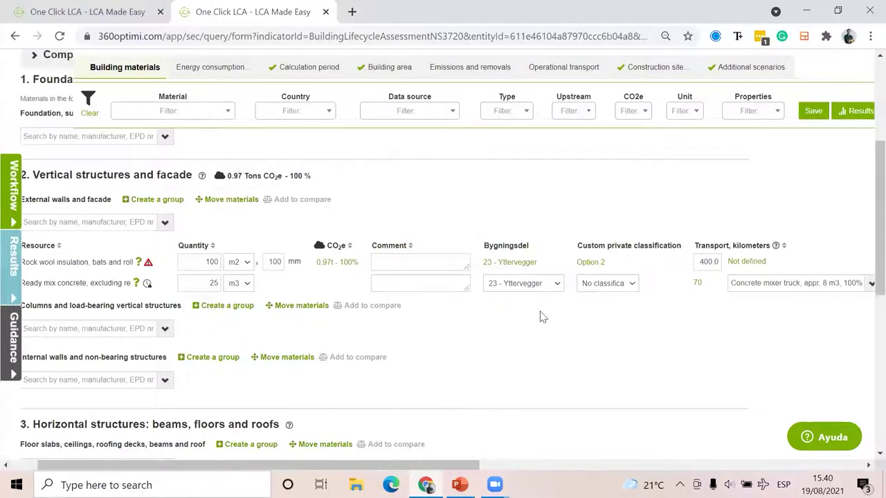
pyautogui.click(666, 290)
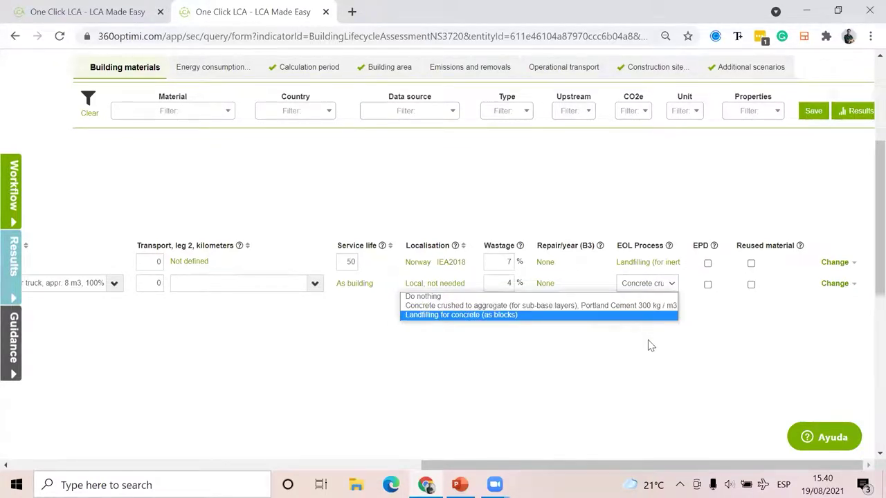
pyautogui.rightClick(667, 351)
pyautogui.click(581, 344)
pyautogui.hscroll(-10, 522, 330)
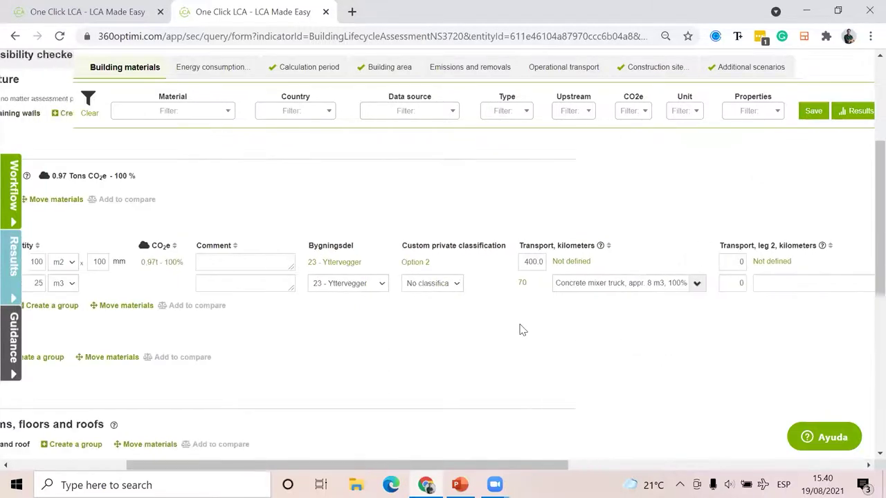
# - Search for timber under External walls and facade and add Cross-laminated timber (CLT), 420 kg/m3 (Splitkon) from the CLT, glulam and LVL category
pyautogui.click(116, 222)
pyautogui.write('timber')
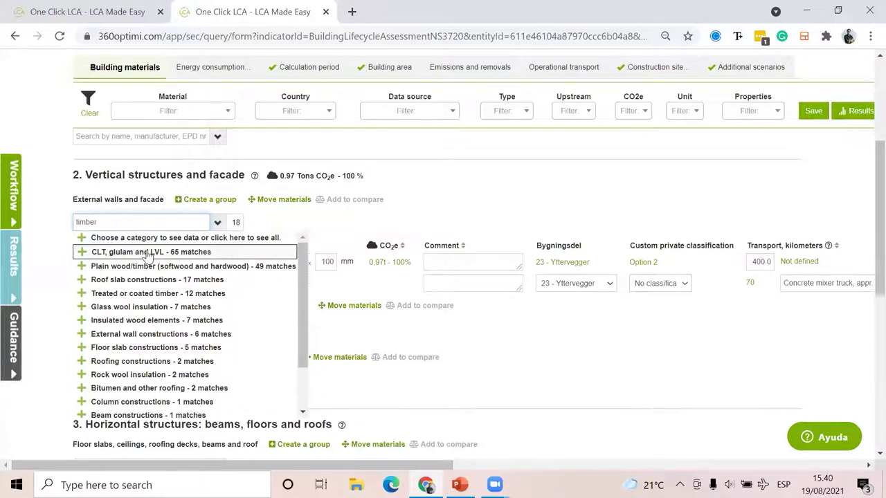
pyautogui.click(147, 254)
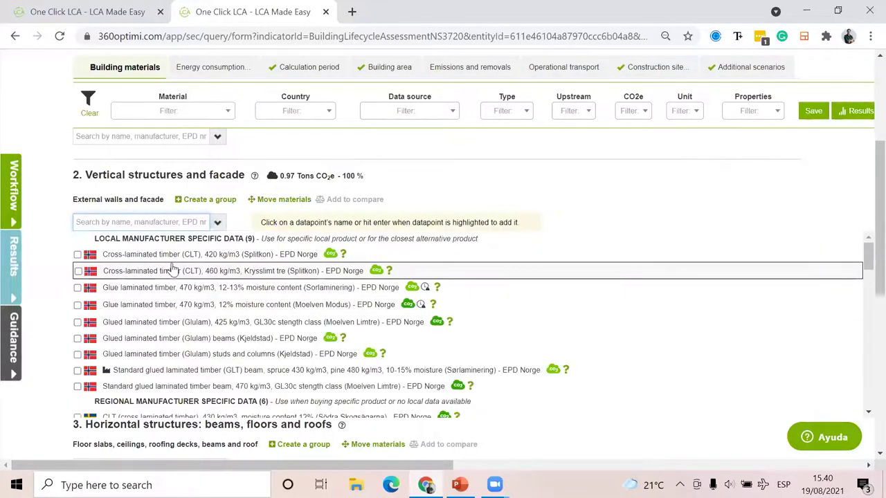
pyautogui.click(176, 255)
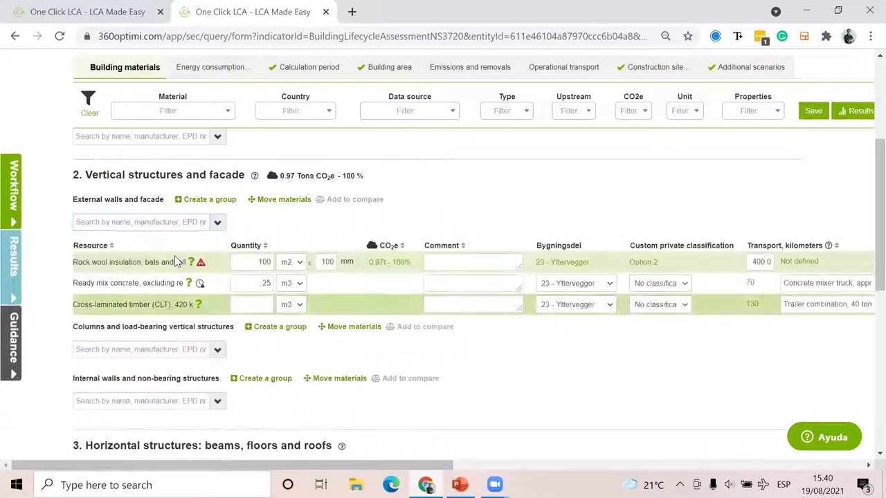
# - Set the cross-laminated timber quantity to 1500 with kg as the unit
pyautogui.click(252, 306)
pyautogui.write('100')
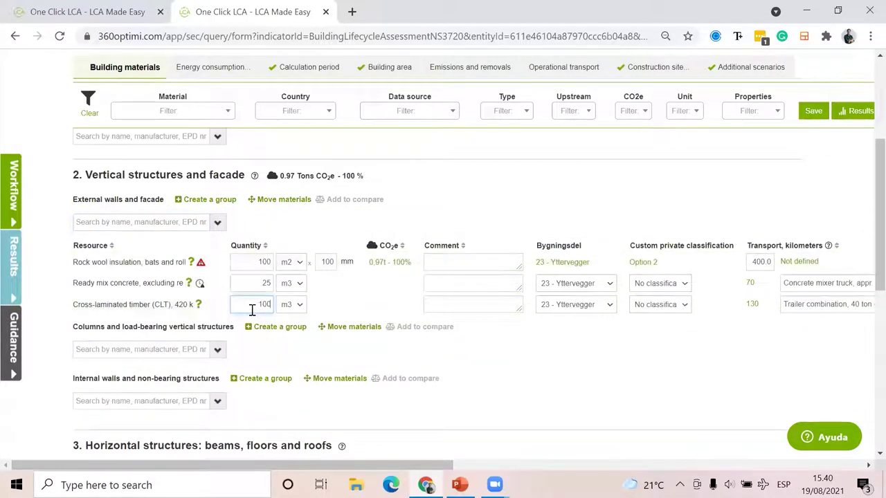
pyautogui.click(291, 304)
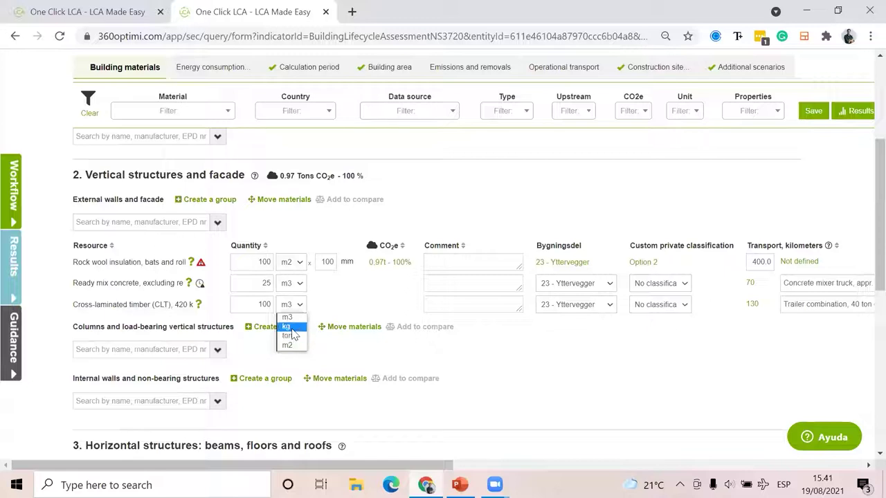
pyautogui.click(285, 326)
pyautogui.hotkey('ctrl', 'a')
pyautogui.press('BackSpace')
pyautogui.write('1500')
# - Choose Wood incineration as the end-of-life process for the cross-laminated timber row
pyautogui.hscroll(5, 372, 314)
pyautogui.hscroll(10, 372, 320)
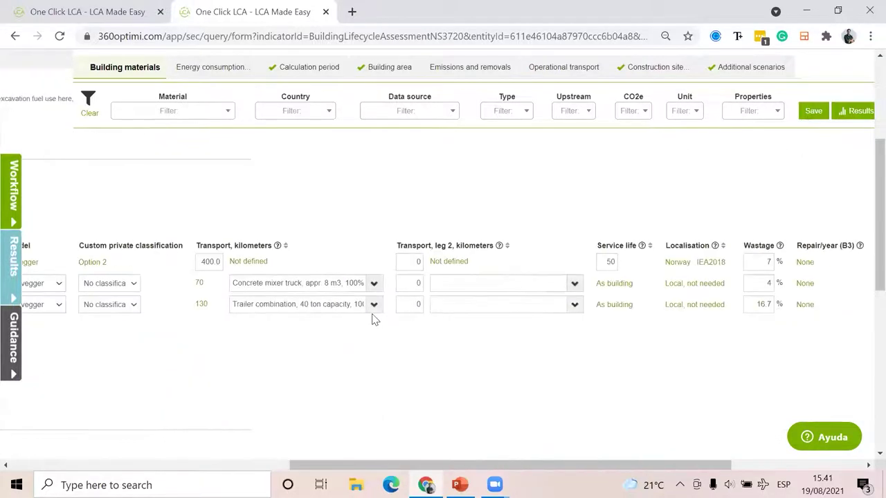
pyautogui.click(656, 306)
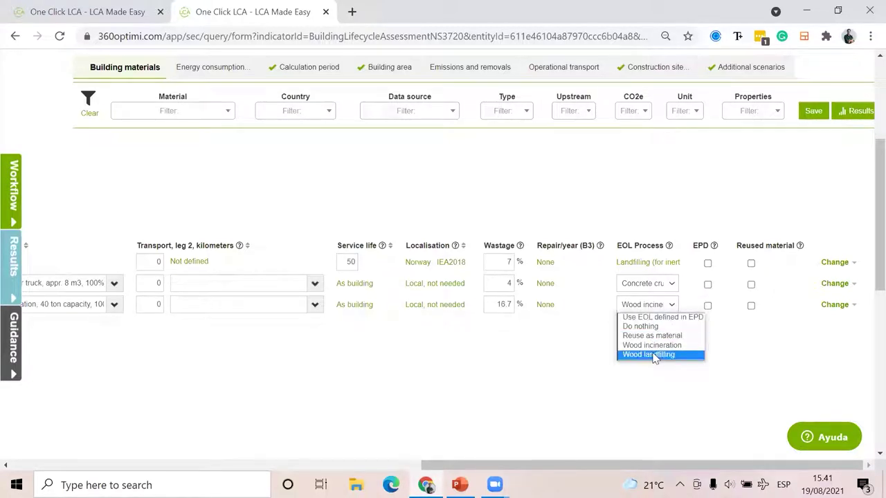
pyautogui.click(664, 349)
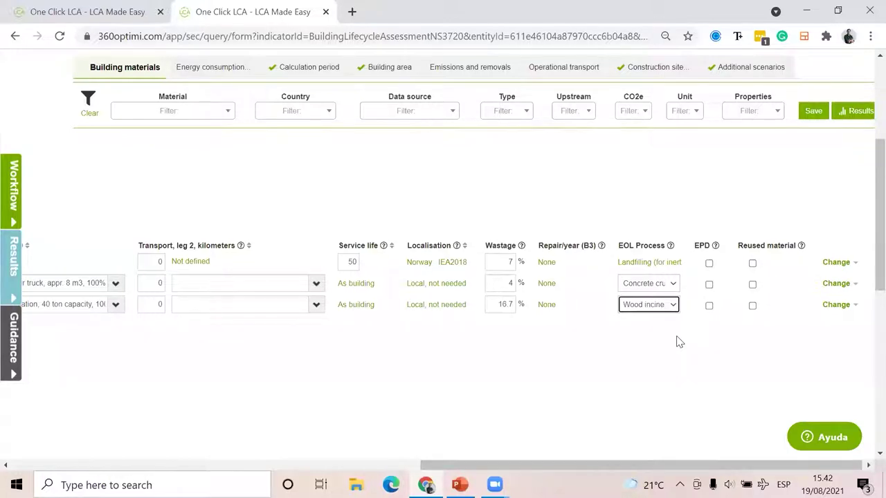
# - Mark the concrete and cross-laminated timber rows as EPD, flag the timber as reused material, and save the building materials
pyautogui.click(709, 284)
pyautogui.click(708, 307)
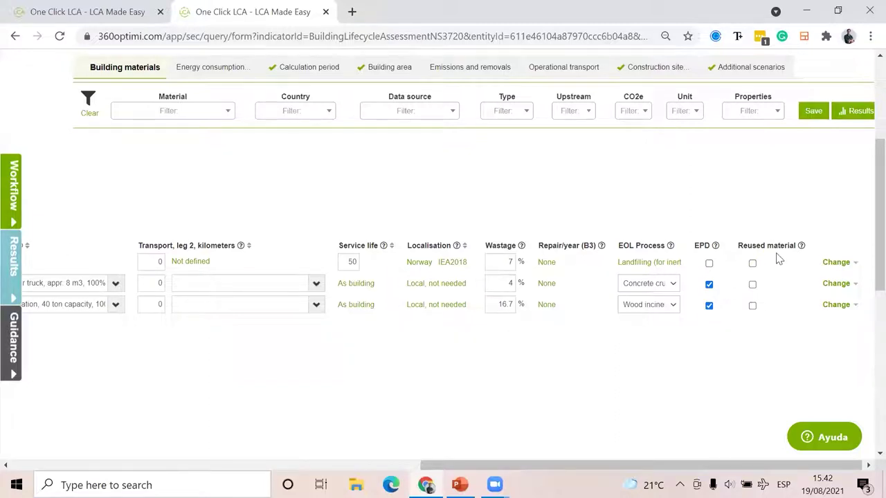
pyautogui.moveTo(803, 248)
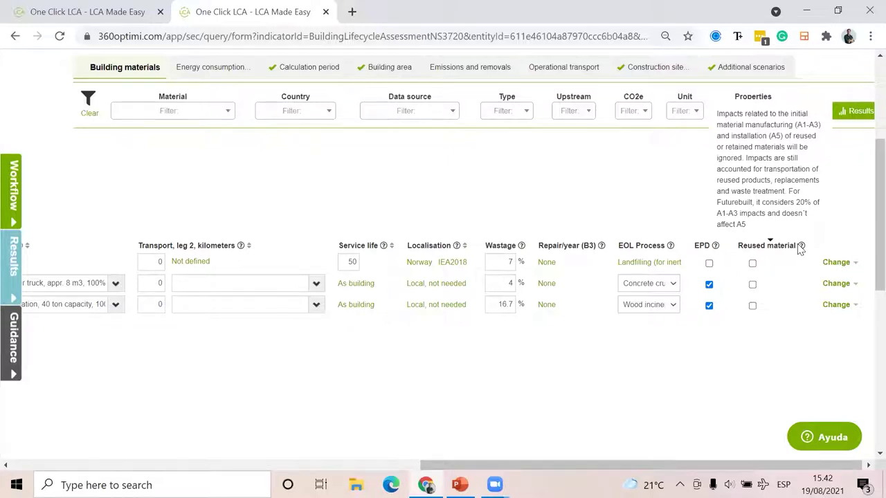
pyautogui.click(752, 307)
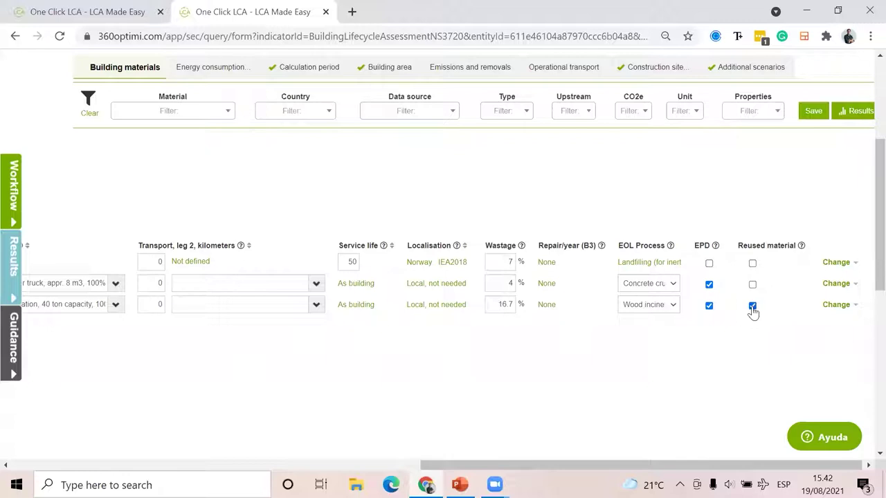
pyautogui.click(813, 111)
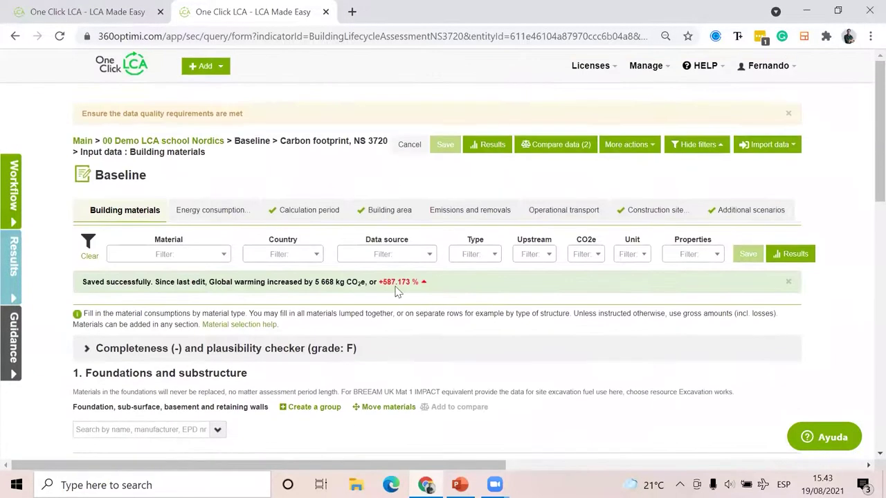
# - Open the annual energy consumption inputs and read the annual-basis note and the grid electricity instructions
pyautogui.click(222, 214)
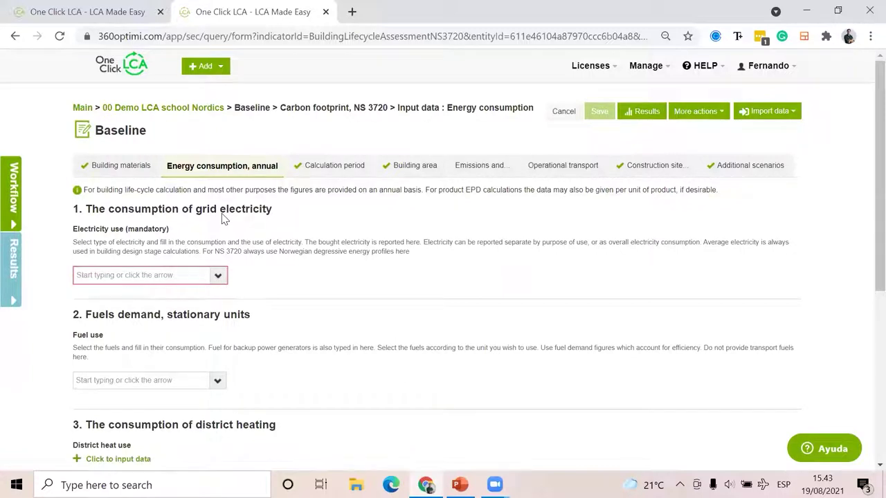
pyautogui.scroll(-1, 223, 218)
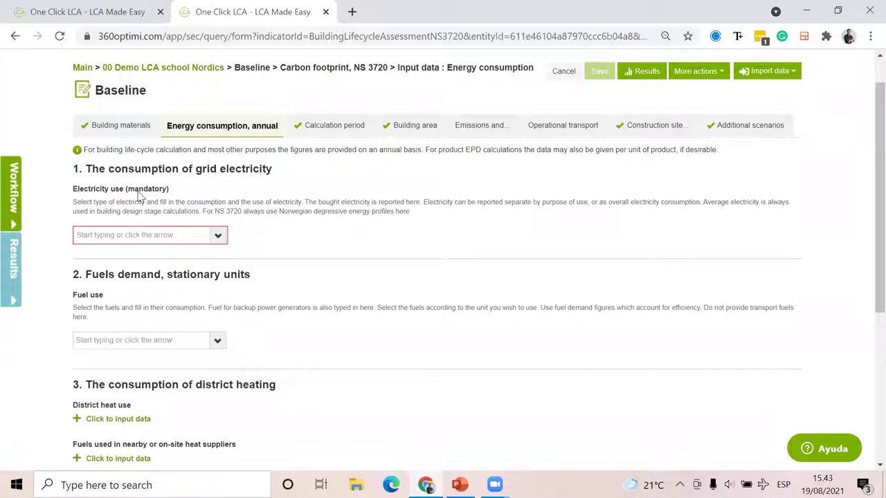
pyautogui.scroll(-1, 142, 198)
pyautogui.moveTo(121, 157); pyautogui.dragTo(269, 178)
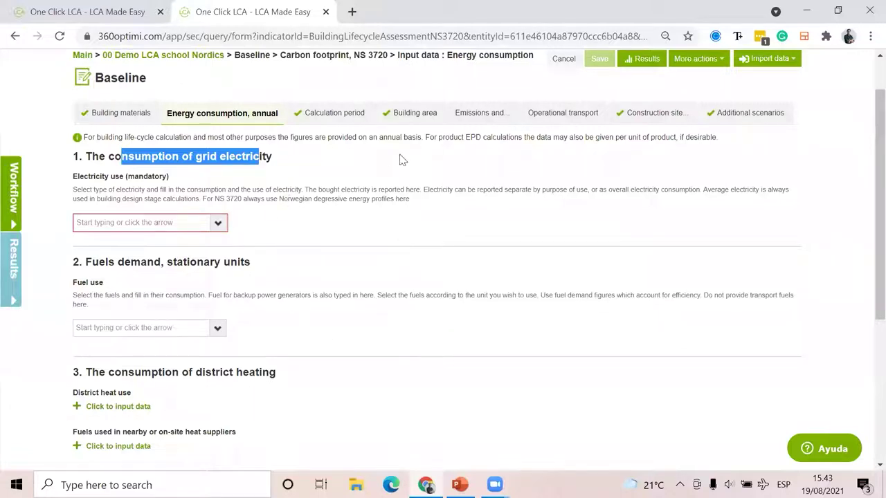
pyautogui.click(360, 136)
pyautogui.moveTo(360, 135); pyautogui.dragTo(422, 139)
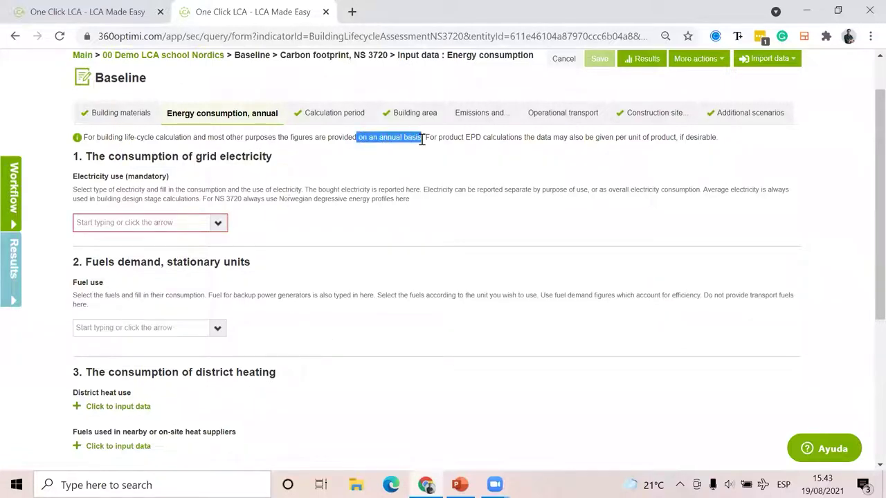
pyautogui.scroll(-1, 376, 218)
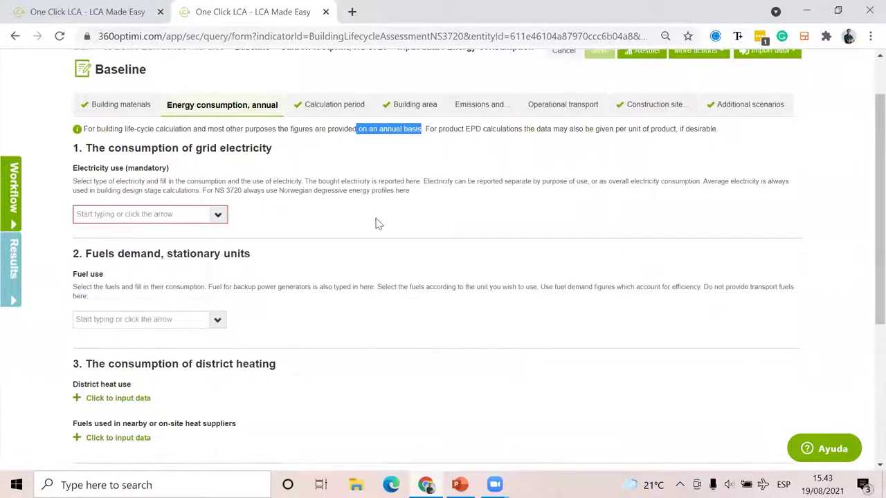
# - Add the Norwegian 60 years forecasted average electricity (IEA/NS3720 energy mix, projection from 2016-2018) as grid electricity with a quantity of 30 kWh
pyautogui.click(226, 213)
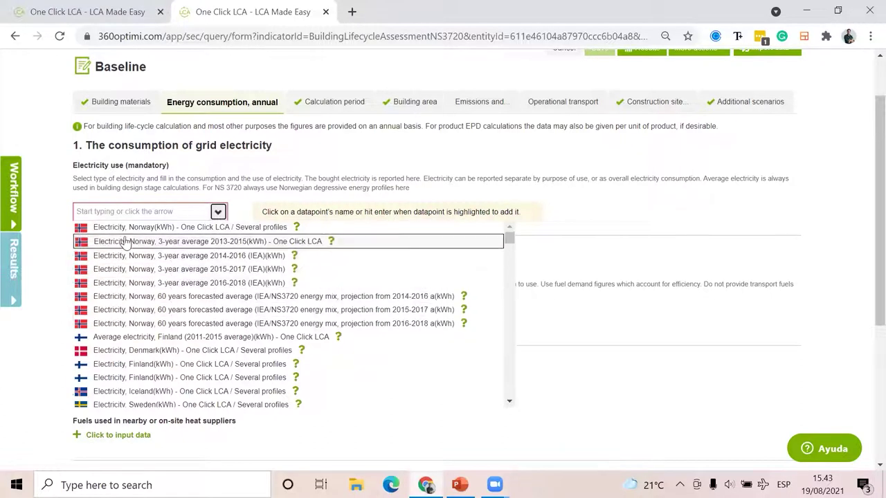
pyautogui.click(156, 327)
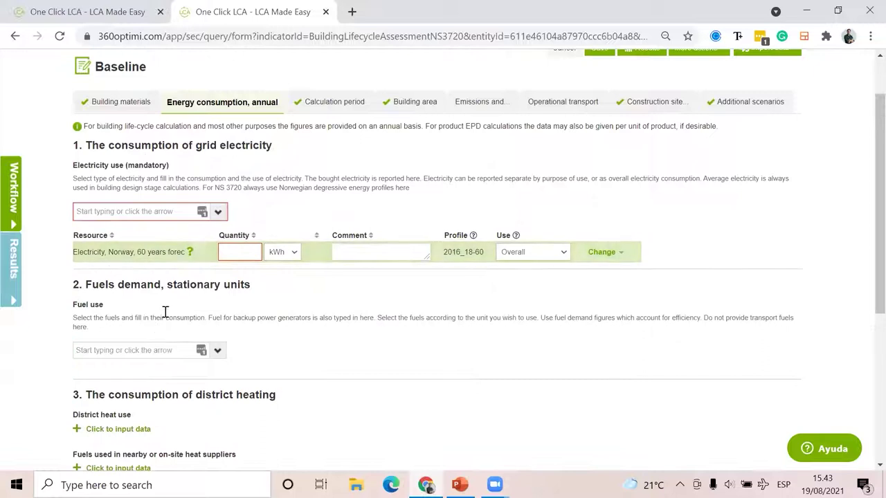
pyautogui.click(242, 253)
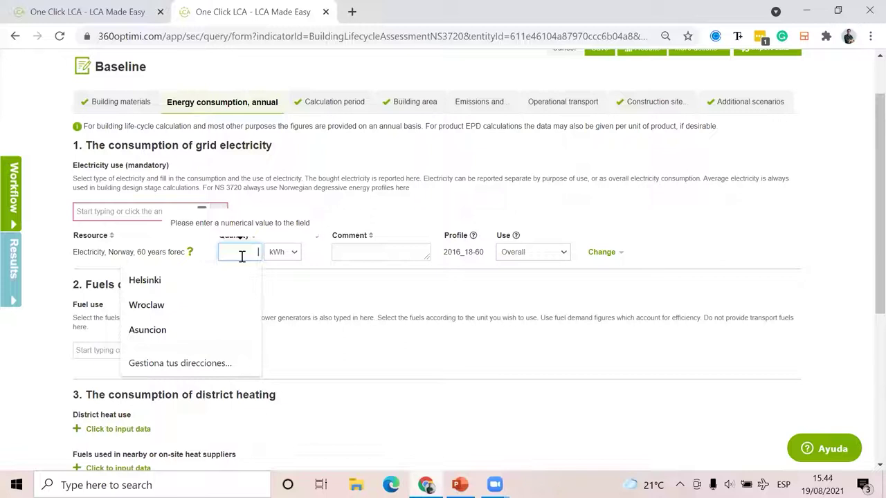
pyautogui.write('30')
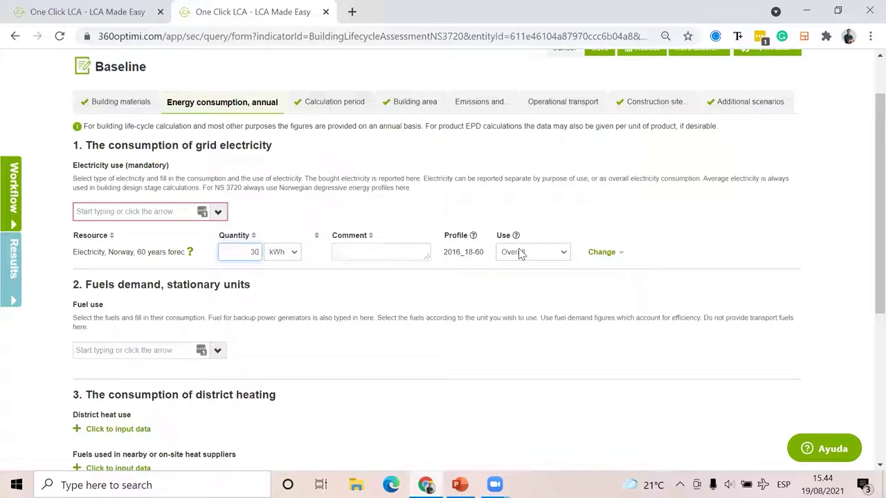
# - Copy the Norwegian 60 years forecast electricity row four times in the grid electricity consumption section
pyautogui.click(604, 254)
pyautogui.click(612, 269)
pyautogui.click(602, 252)
pyautogui.click(612, 269)
pyautogui.click(609, 255)
pyautogui.click(609, 253)
pyautogui.click(612, 269)
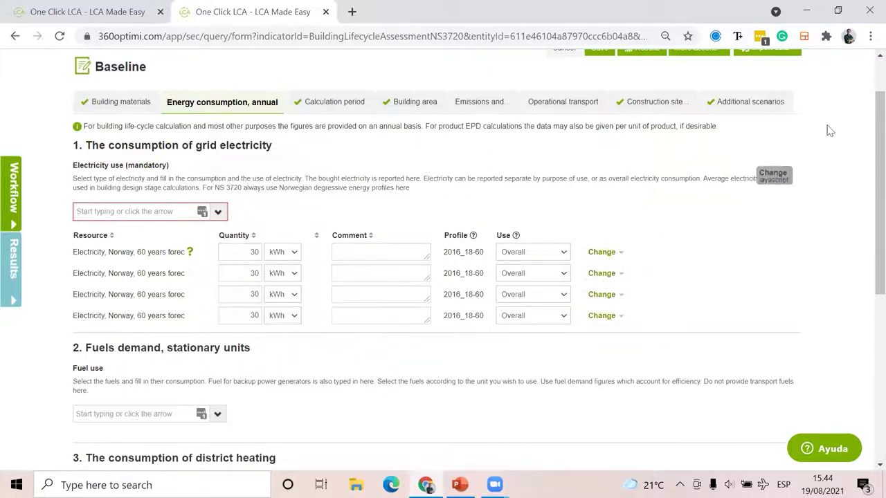
pyautogui.click(606, 252)
pyautogui.click(611, 268)
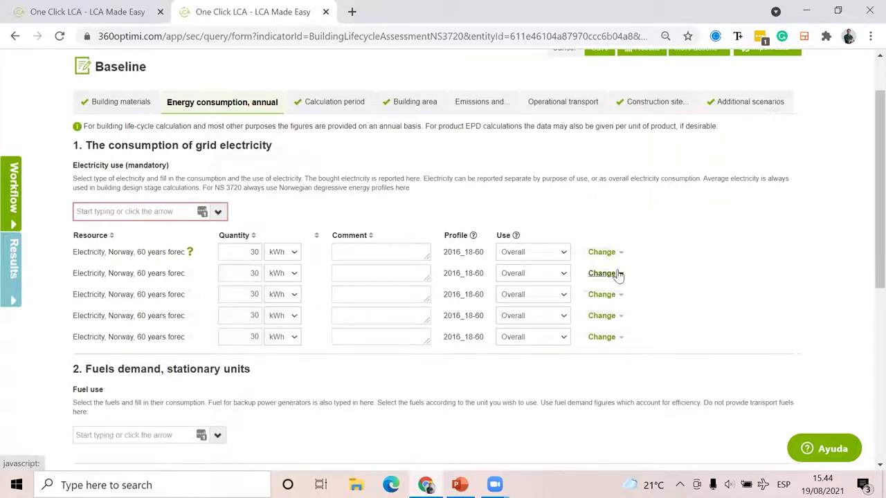
# - Assign the uses Facility, Heating, Cooling and Hot water to the four copied electricity rows, in that order
pyautogui.click(504, 272)
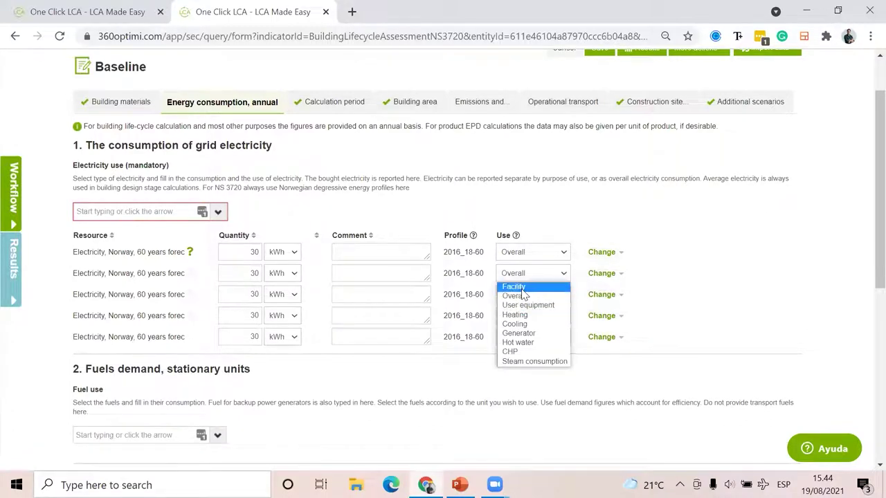
pyautogui.click(524, 283)
pyautogui.click(523, 294)
pyautogui.click(529, 335)
pyautogui.click(531, 318)
pyautogui.click(533, 361)
pyautogui.click(541, 339)
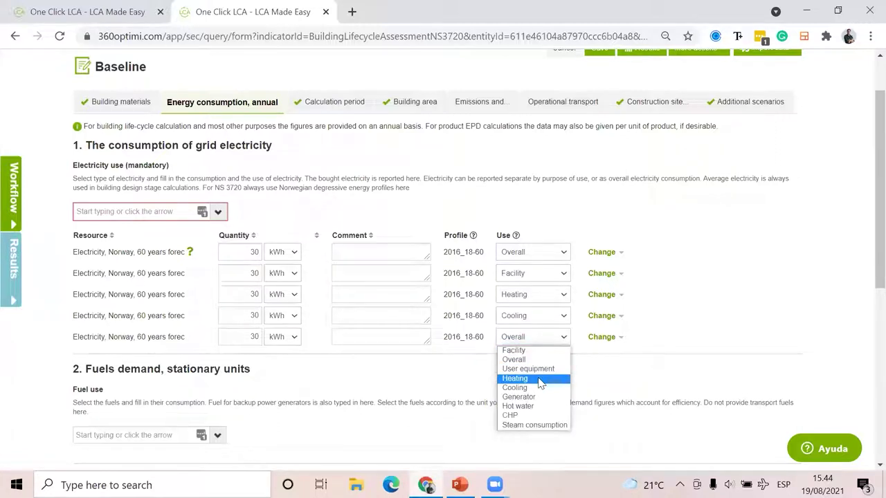
pyautogui.click(526, 407)
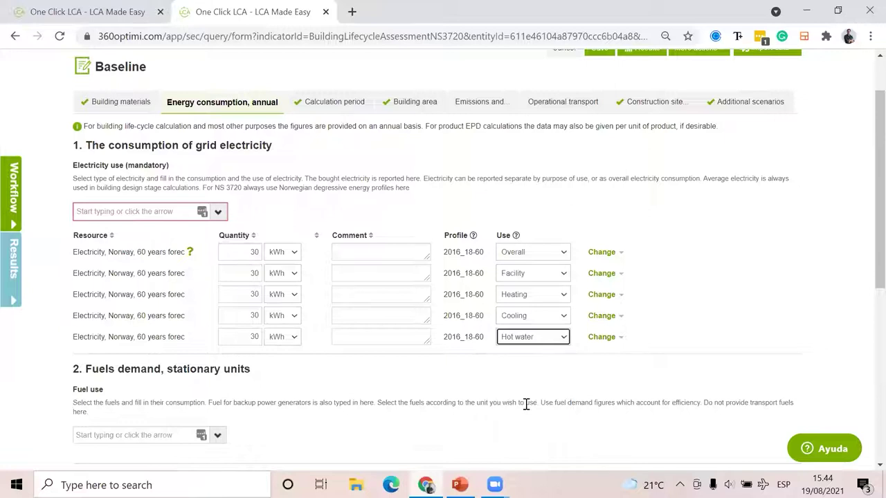
# - Set the electricity quantities to 20 kWh for Facility, 5 kWh for Heating, 4 kWh for Cooling and 1 kWh for Hot water
pyautogui.doubleClick(253, 337)
pyautogui.write('1')
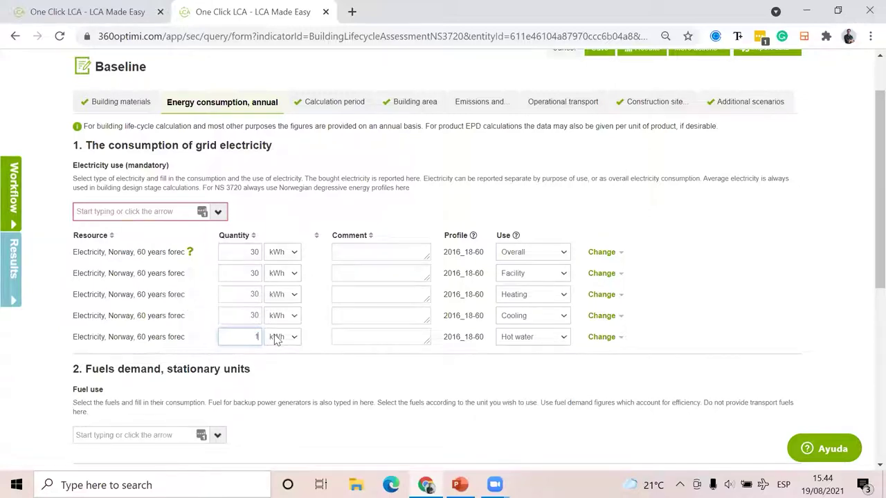
pyautogui.doubleClick(246, 273)
pyautogui.write('20')
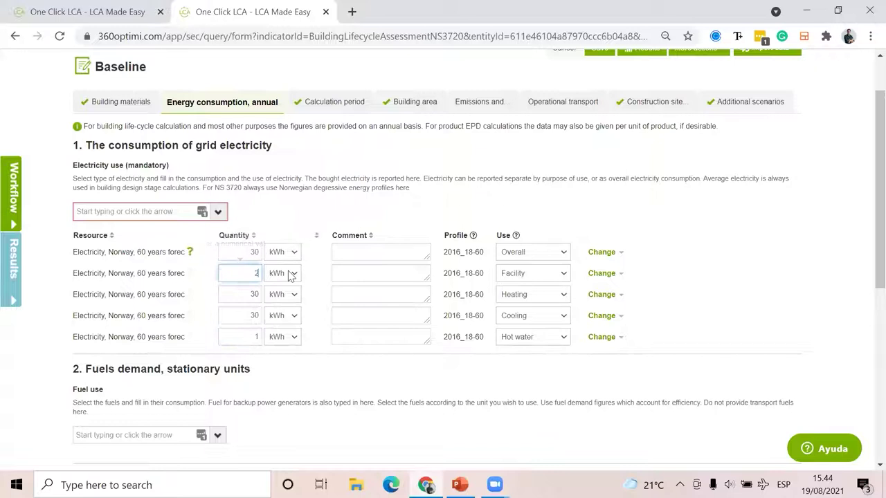
pyautogui.doubleClick(253, 294)
pyautogui.write('5')
pyautogui.doubleClick(249, 315)
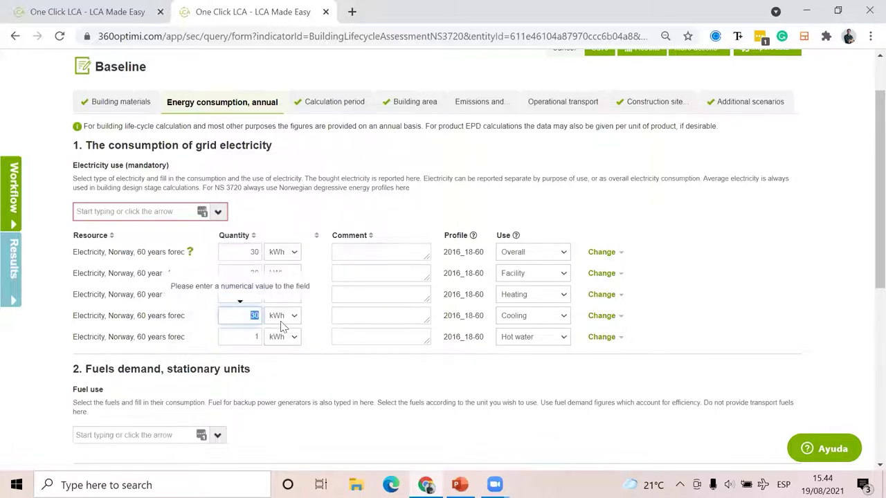
pyautogui.write('4')
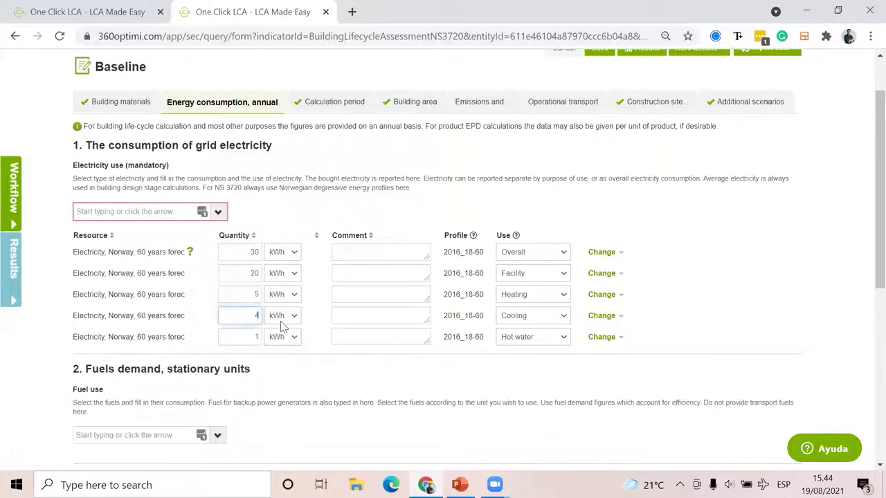
# - Delete the grid electricity row whose use is Overall
pyautogui.click(602, 252)
pyautogui.rightClick(612, 299)
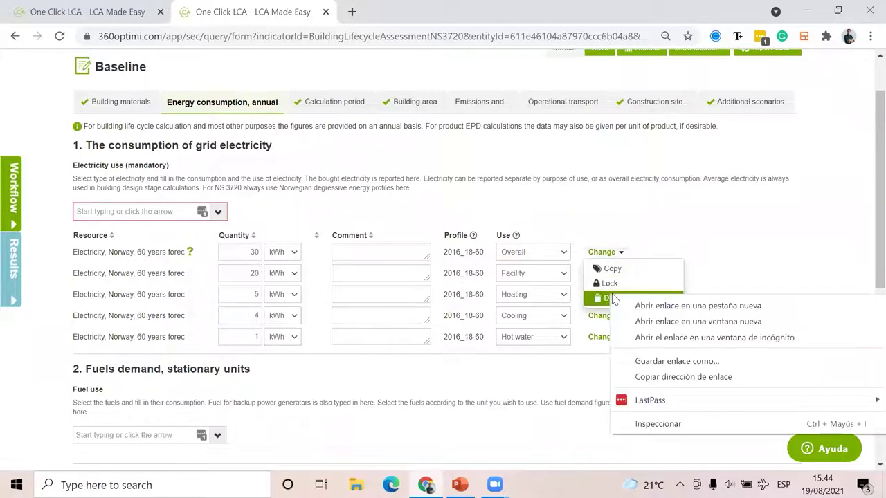
pyautogui.click(612, 298)
pyautogui.click(357, 252)
pyautogui.rightClick(357, 253)
pyautogui.click(357, 253)
pyautogui.write('fdsfsd')
pyautogui.hotkey('ctrl', 'a')
pyautogui.press('BackSpace')
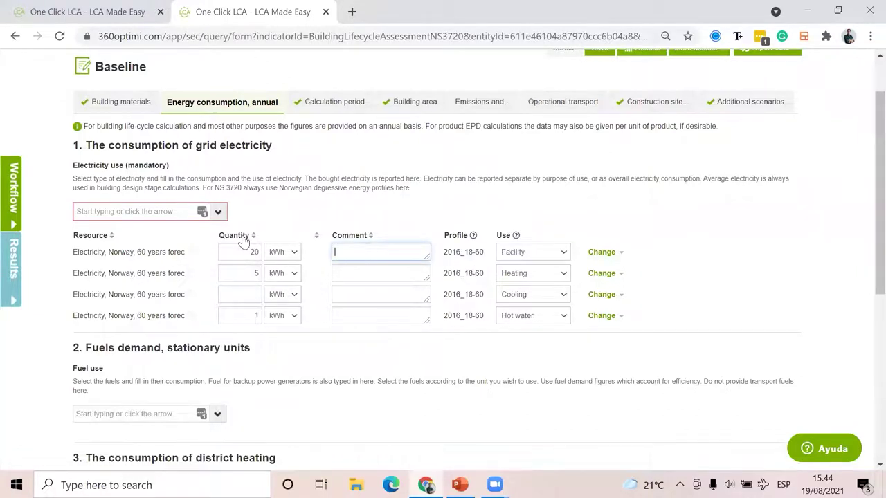
# - Enter 4 kWh again as the quantity of the Cooling electricity row
pyautogui.click(257, 295)
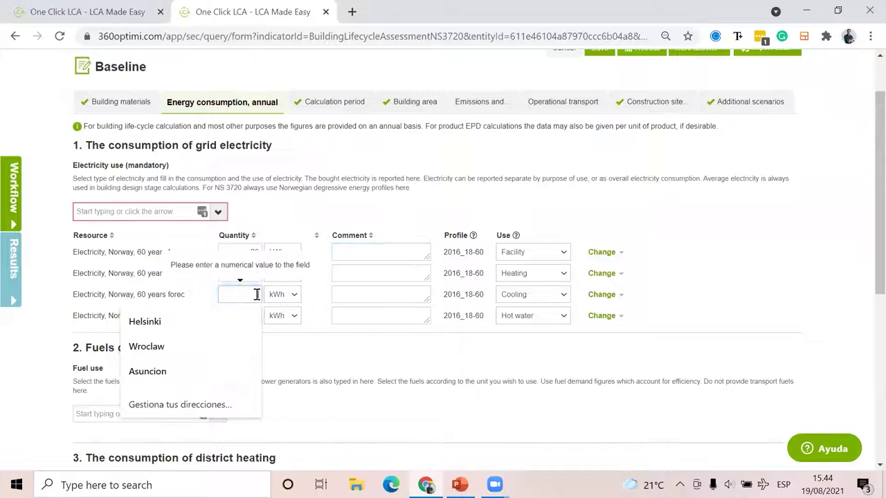
pyautogui.write('4')
# - Add Diesel (One Click LCA) as a stationary unit fuel with a quantity of 12 l
pyautogui.scroll(-3, 758, 312)
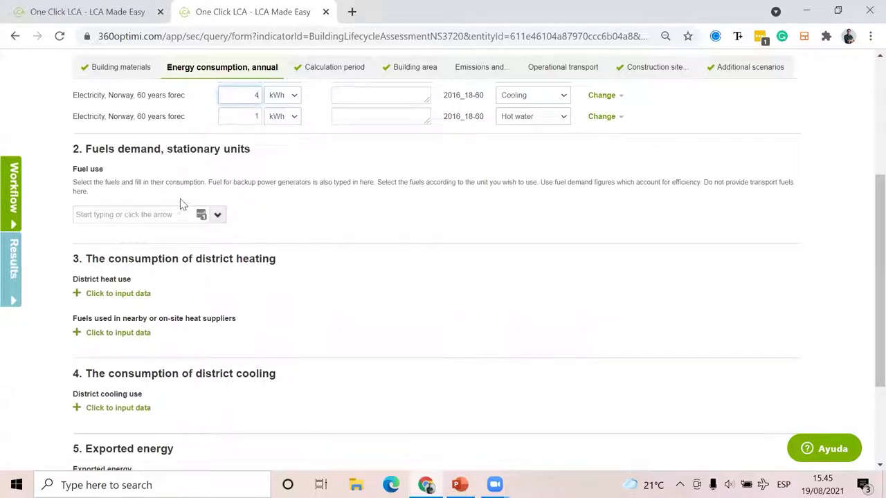
pyautogui.moveTo(209, 182); pyautogui.dragTo(321, 193)
pyautogui.click(297, 229)
pyautogui.scroll(-1, 297, 229)
pyautogui.rightClick(297, 229)
pyautogui.click(267, 198)
pyautogui.click(218, 182)
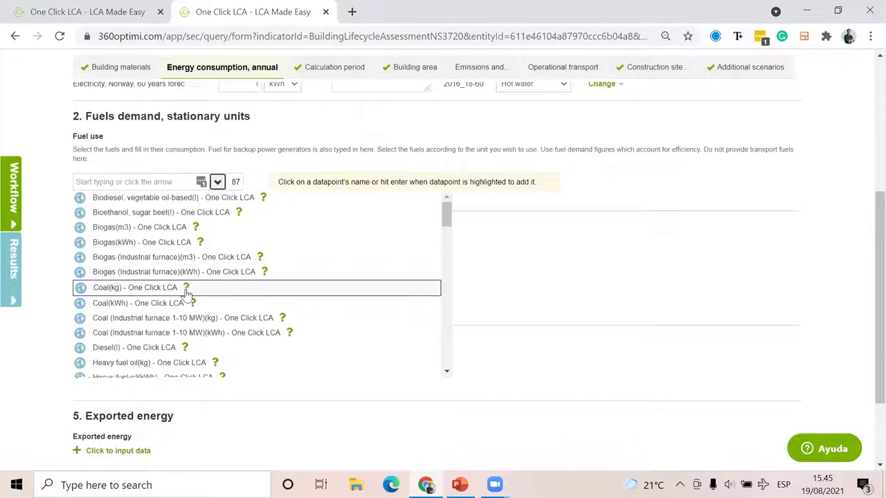
pyautogui.scroll(-1, 184, 289)
pyautogui.click(100, 329)
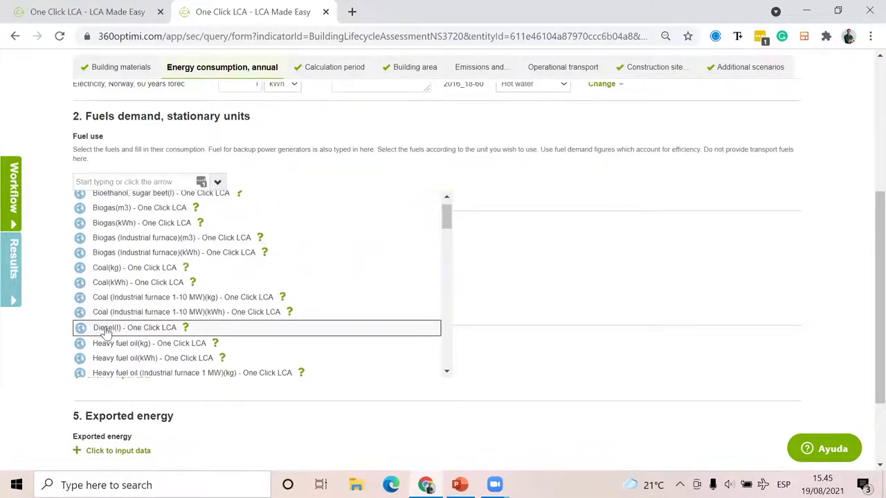
pyautogui.click(149, 221)
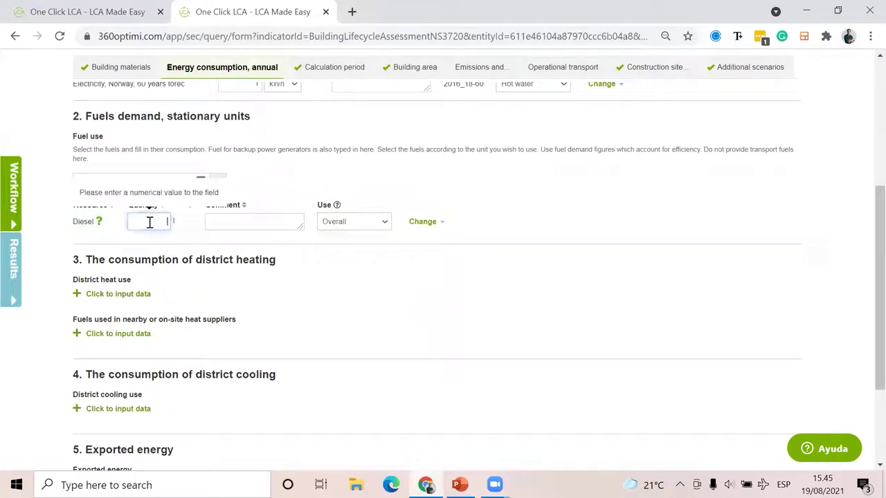
pyautogui.write('12')
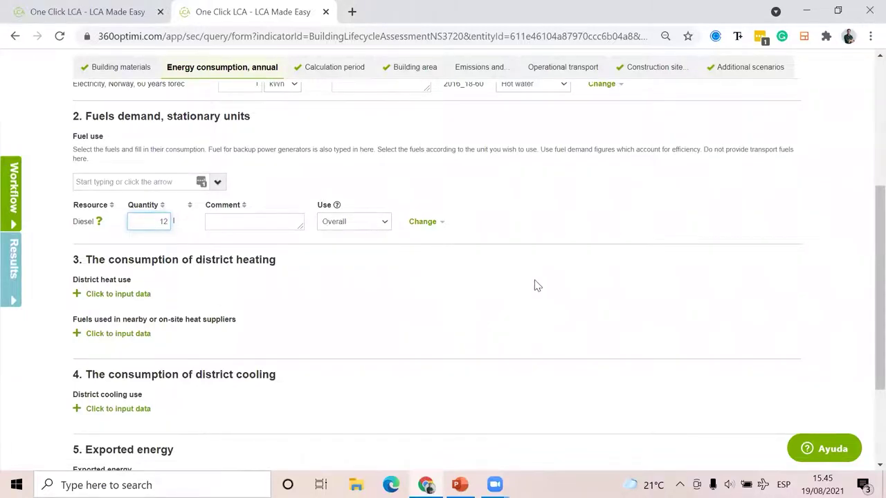
# - Open the emissions and removals inputs of the Baseline design
pyautogui.scroll(-1, 534, 285)
pyautogui.scroll(5, 533, 284)
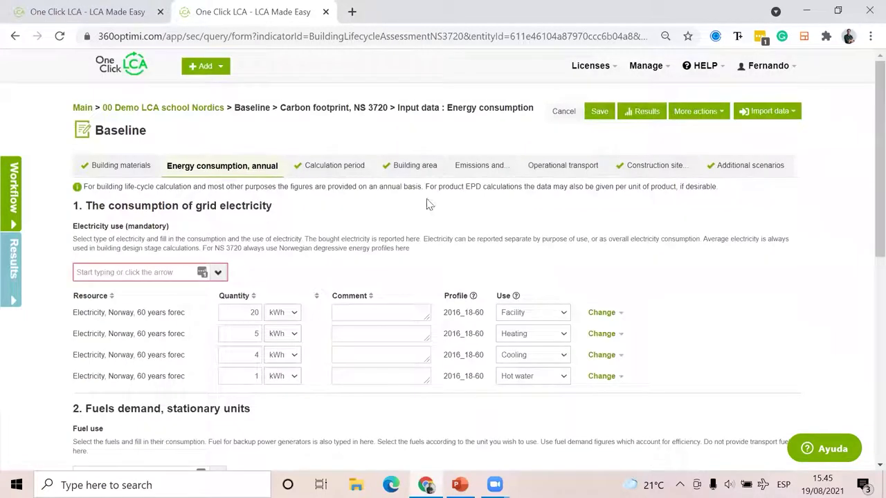
pyautogui.click(495, 172)
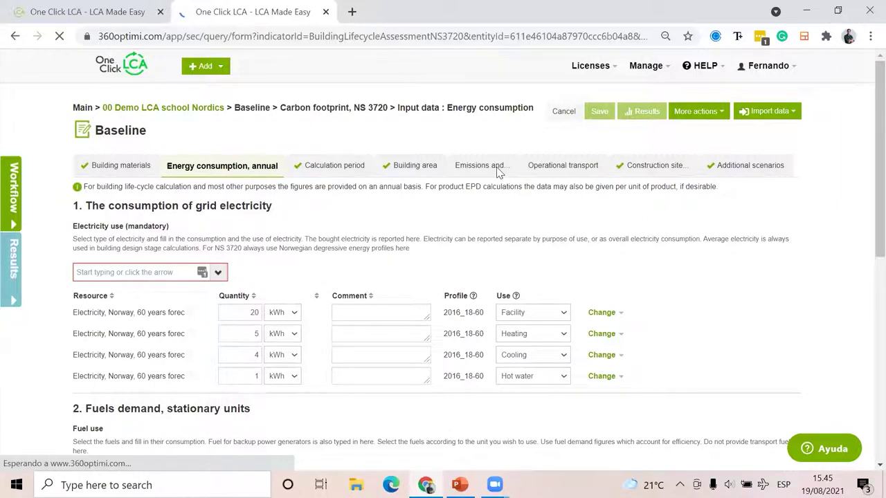
pyautogui.scroll(-3, 398, 278)
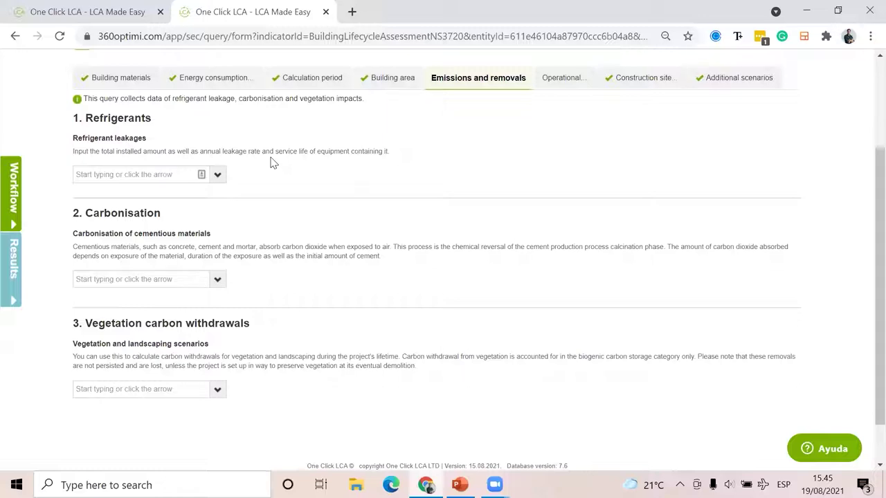
# - Add the refrigerant R-140a (IPCC) under refrigerant leakages with a quantity of 10 kg
pyautogui.click(217, 175)
pyautogui.scroll(-1, 206, 284)
pyautogui.scroll(-3, 206, 284)
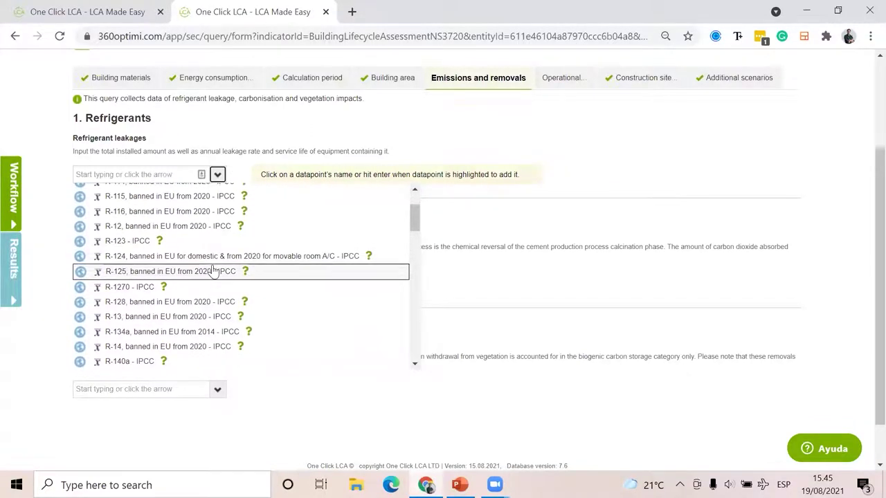
pyautogui.scroll(-3, 213, 272)
pyautogui.scroll(-2, 216, 296)
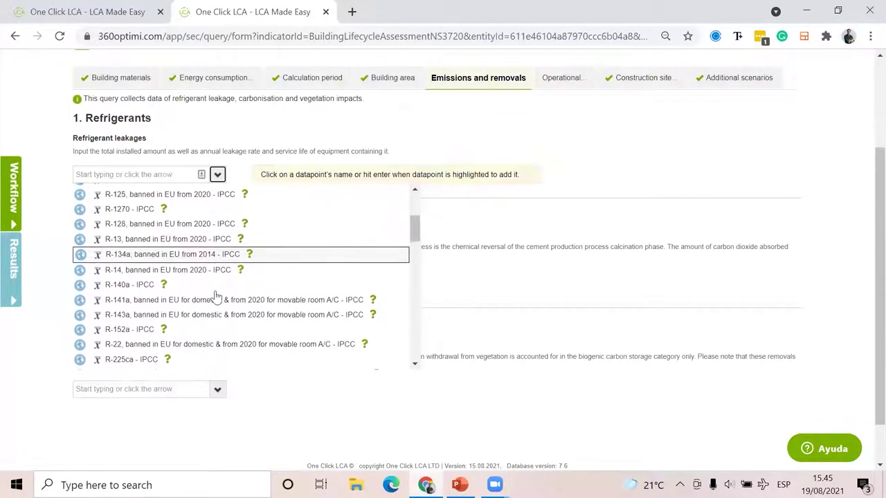
pyautogui.scroll(-1, 207, 290)
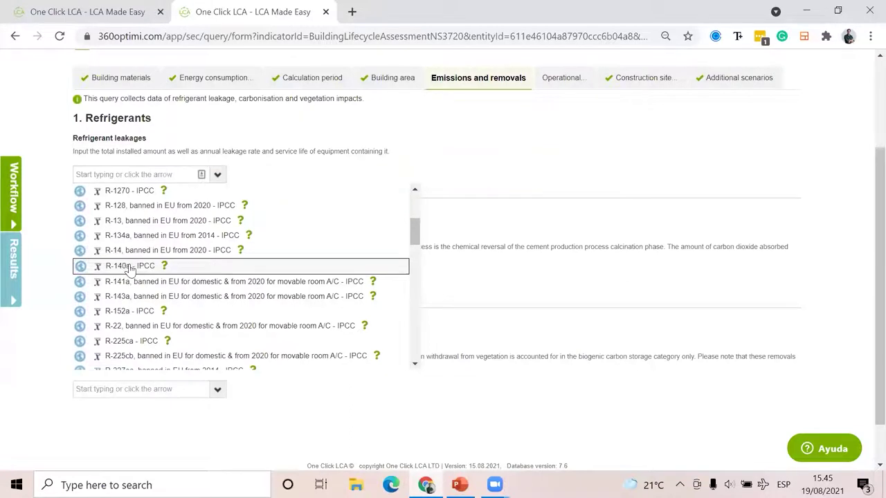
pyautogui.click(128, 266)
pyautogui.click(153, 217)
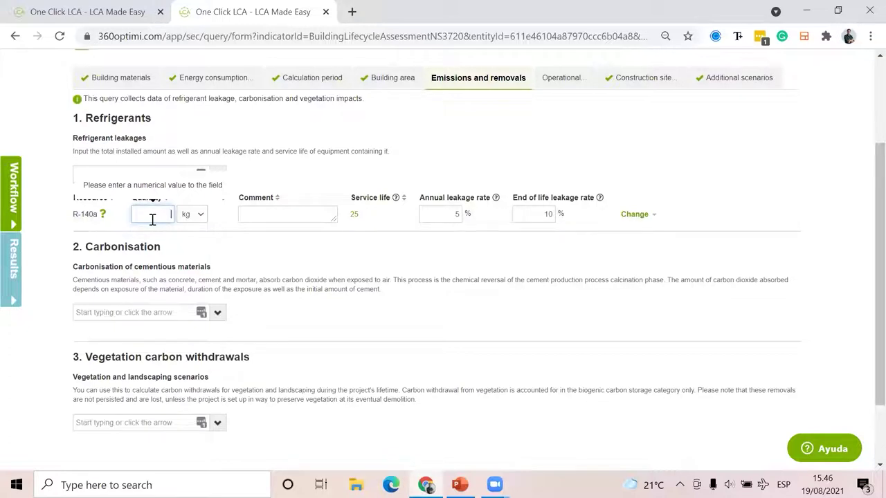
pyautogui.write('10')
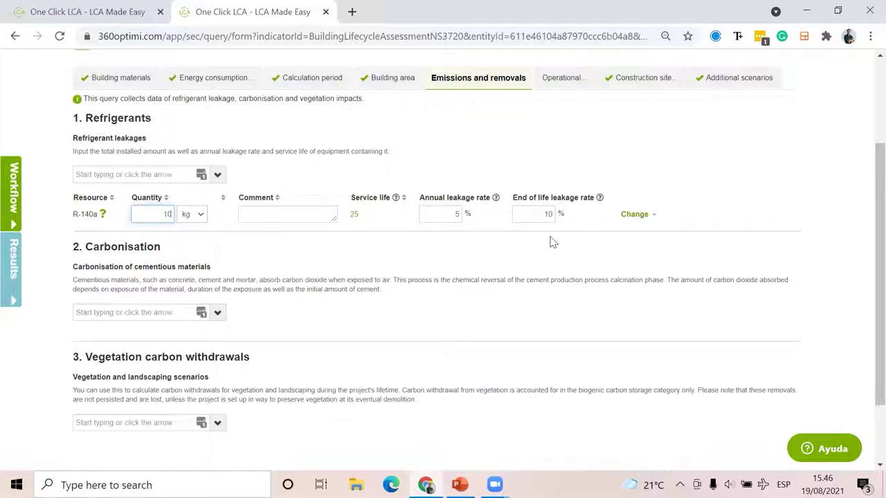
# - Add shellbark hickory (Carya laciniosa, Hardwood) to the vegetation and landscaping scenarios with a quantity of 14 units
pyautogui.scroll(-2, 549, 242)
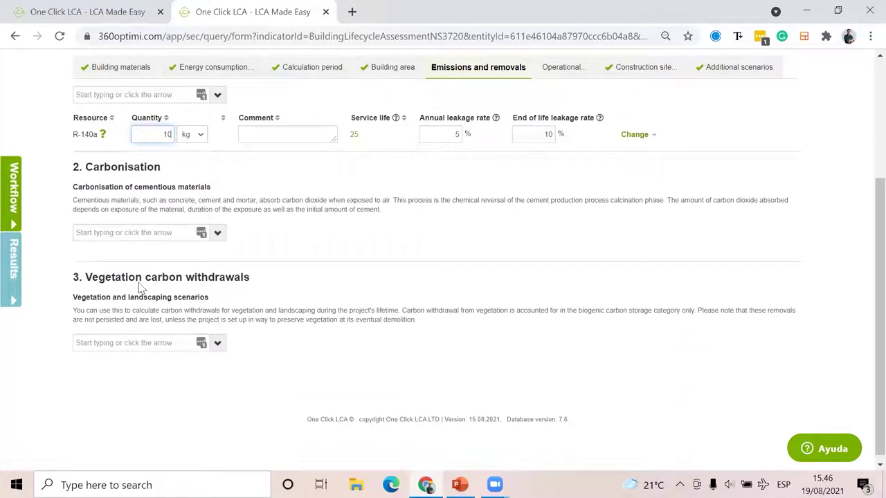
pyautogui.scroll(-1, 227, 301)
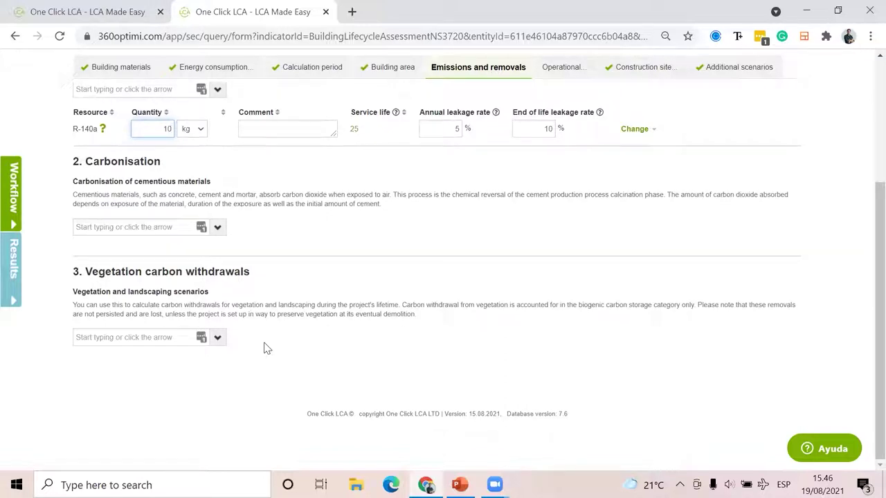
pyautogui.click(217, 337)
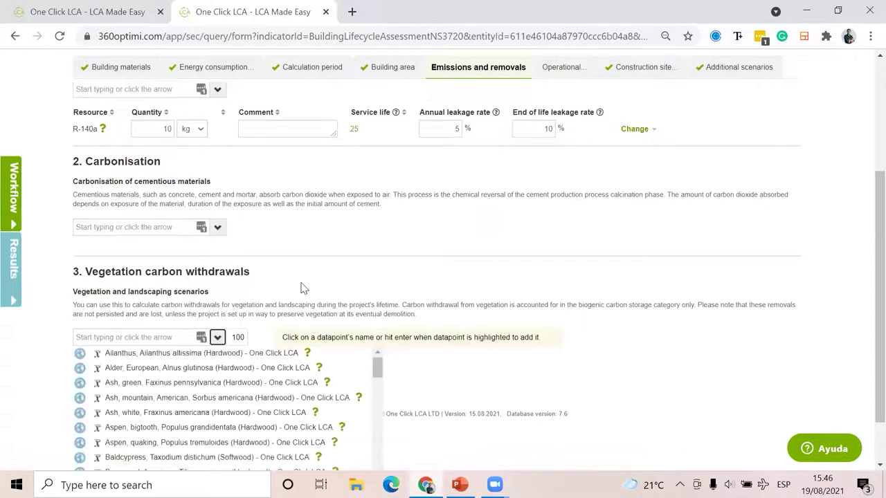
pyautogui.scroll(-1, 301, 288)
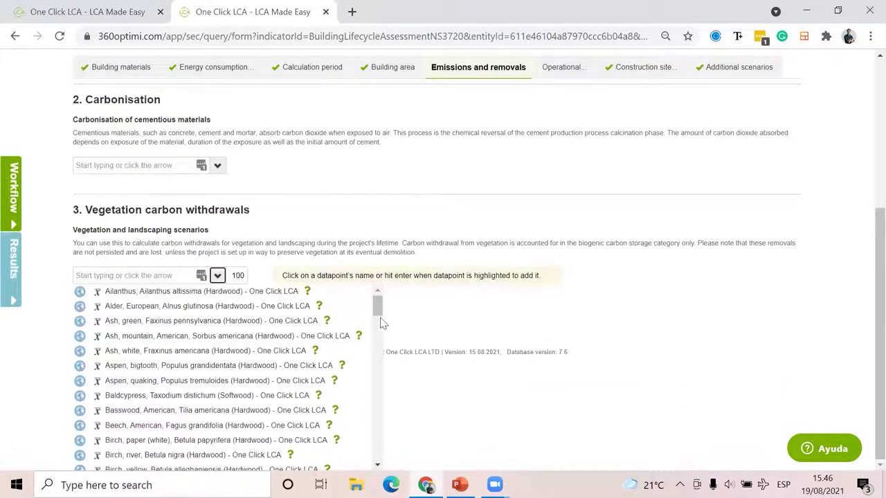
pyautogui.scroll(-1, 378, 317)
pyautogui.moveTo(378, 317); pyautogui.dragTo(372, 368)
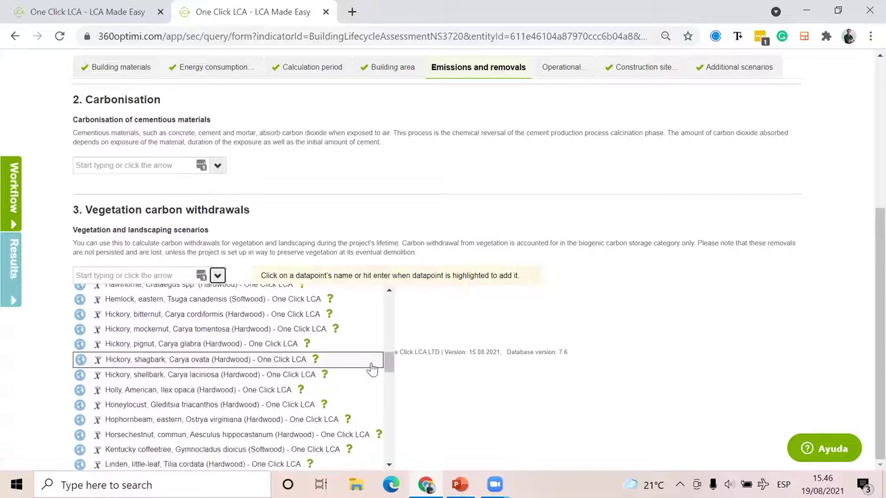
pyautogui.click(178, 380)
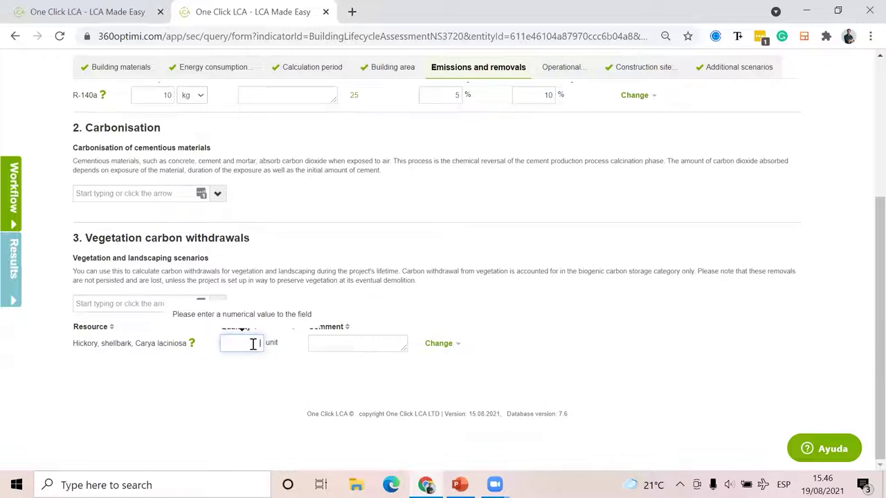
pyautogui.write('4')
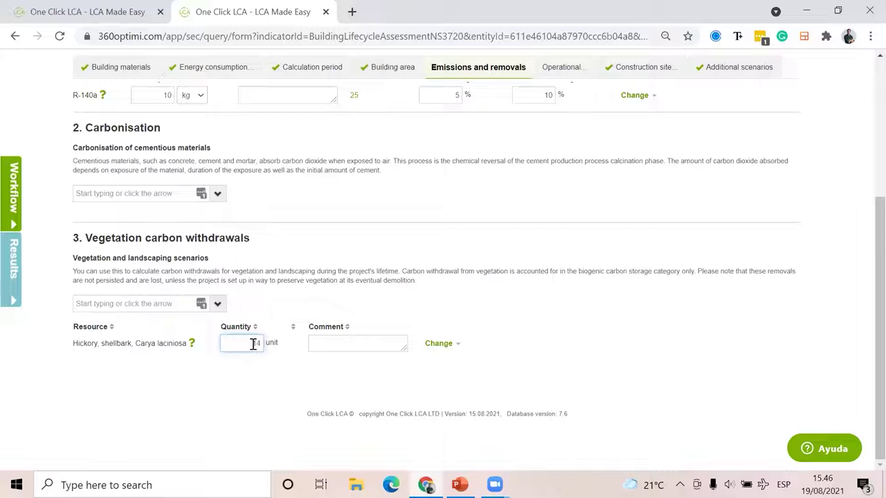
# - Review the resource options offered for carbonisation of cementious materials, vegetation and landscaping scenarios, and refrigerant leakages
pyautogui.scroll(3, 253, 346)
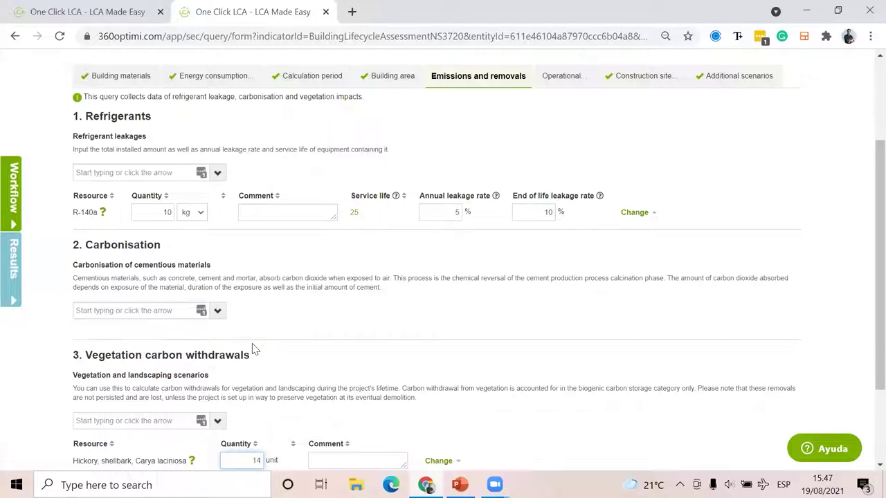
pyautogui.click(218, 311)
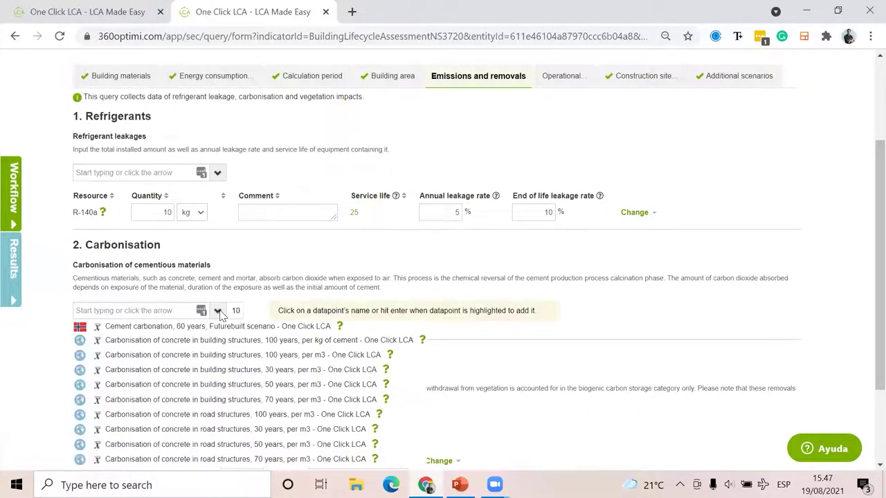
pyautogui.scroll(-2, 546, 237)
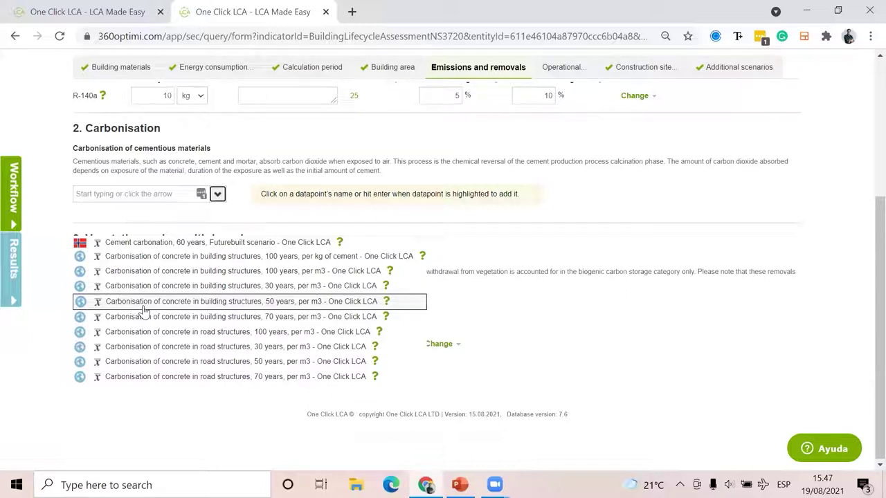
pyautogui.click(233, 205)
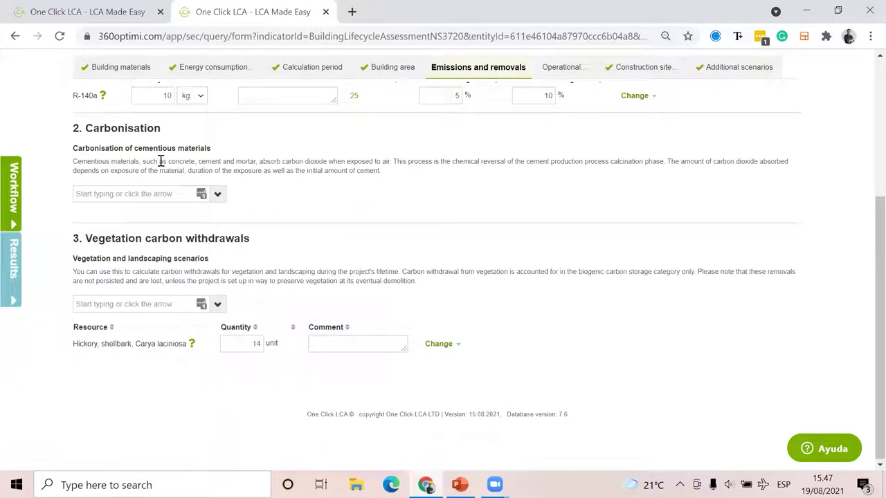
pyautogui.click(217, 194)
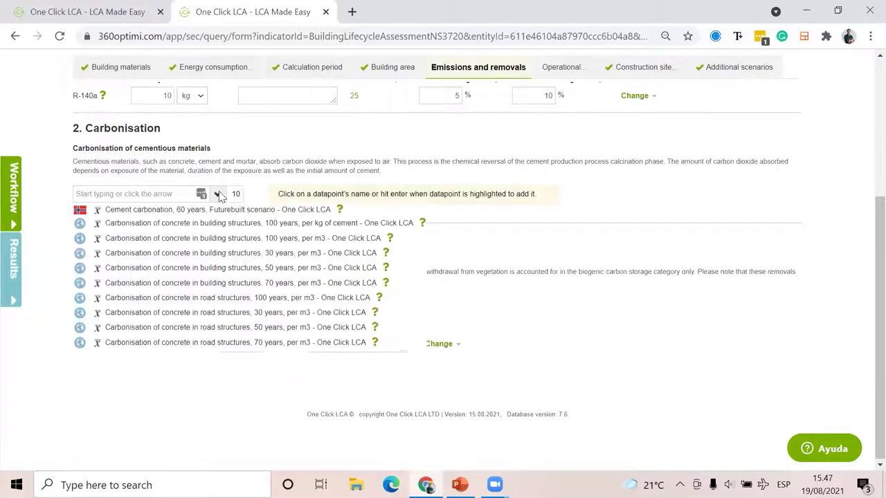
pyautogui.click(292, 158)
pyautogui.click(218, 305)
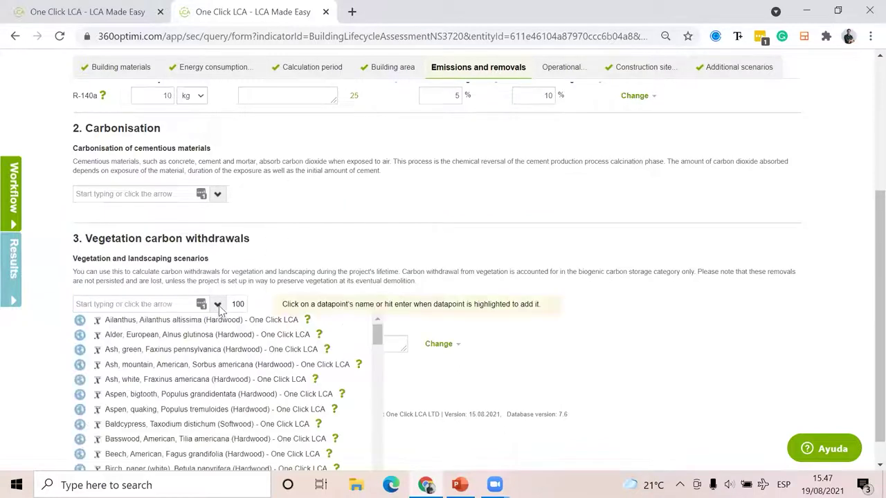
pyautogui.click(280, 223)
pyautogui.scroll(3, 282, 224)
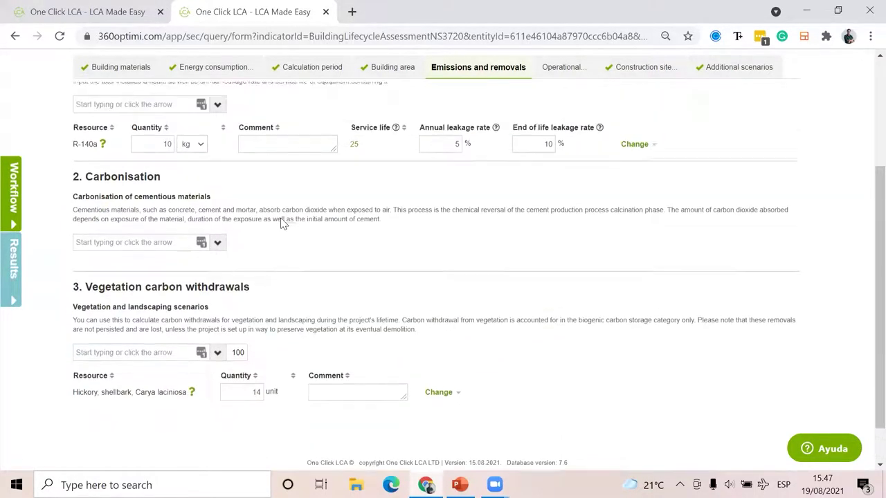
pyautogui.click(218, 211)
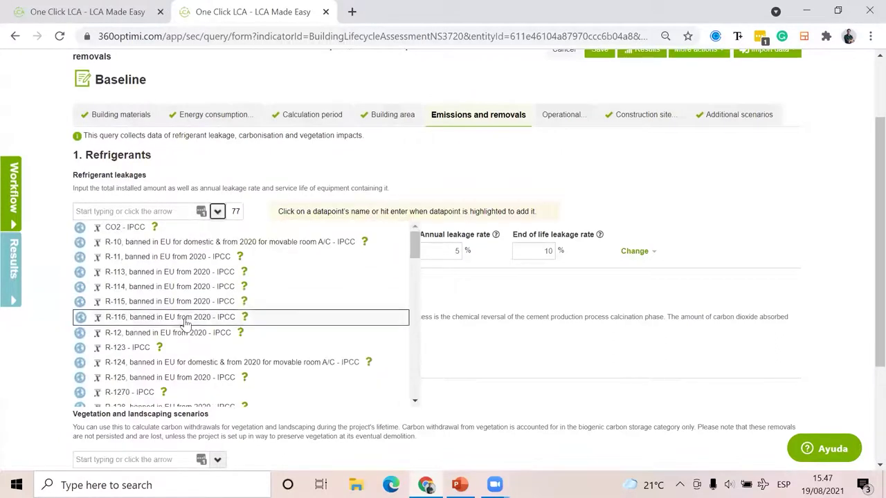
pyautogui.click(499, 288)
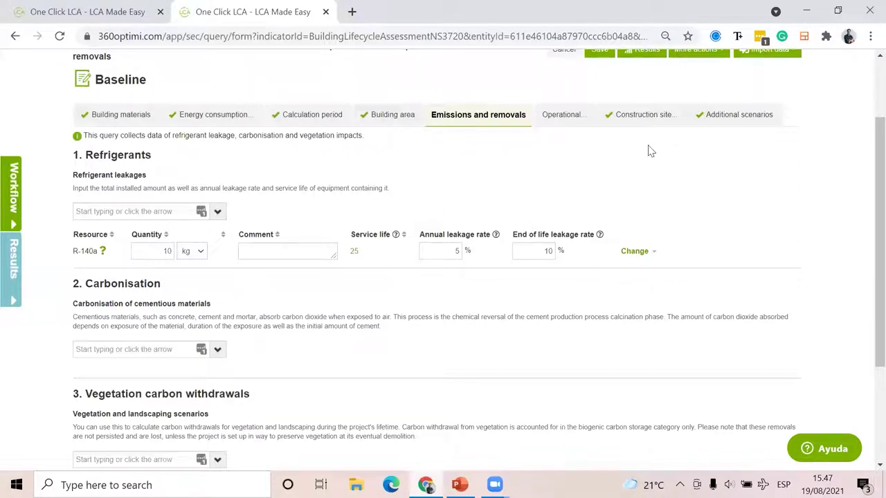
# - Open the operational transport inputs of the Baseline design and look through them down to the transport calculation settings
pyautogui.click(580, 116)
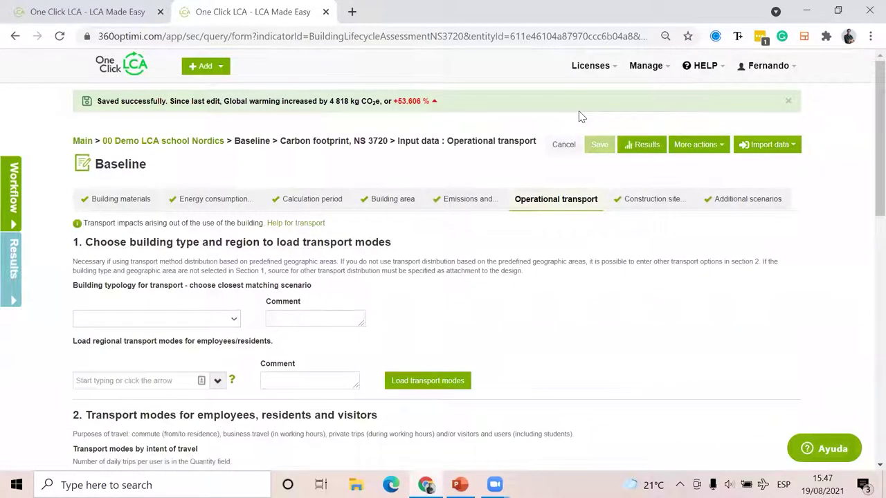
pyautogui.scroll(-1, 426, 255)
pyautogui.scroll(-1, 426, 255)
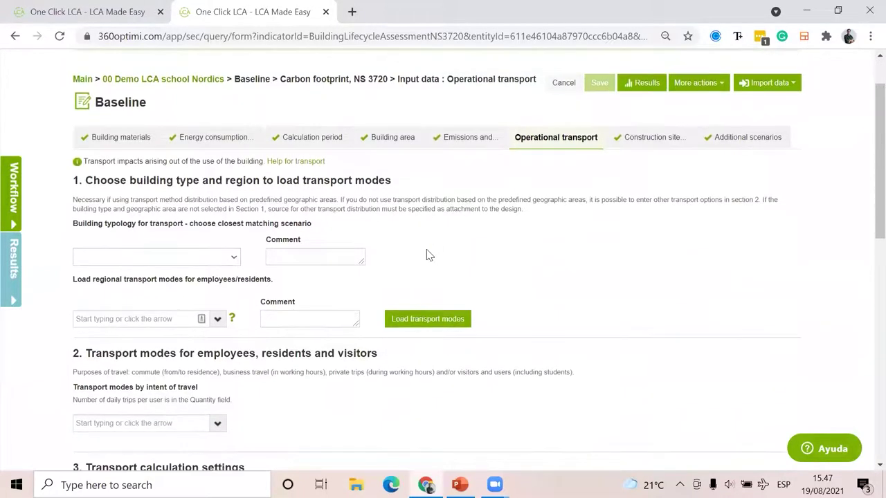
pyautogui.scroll(-1, 427, 256)
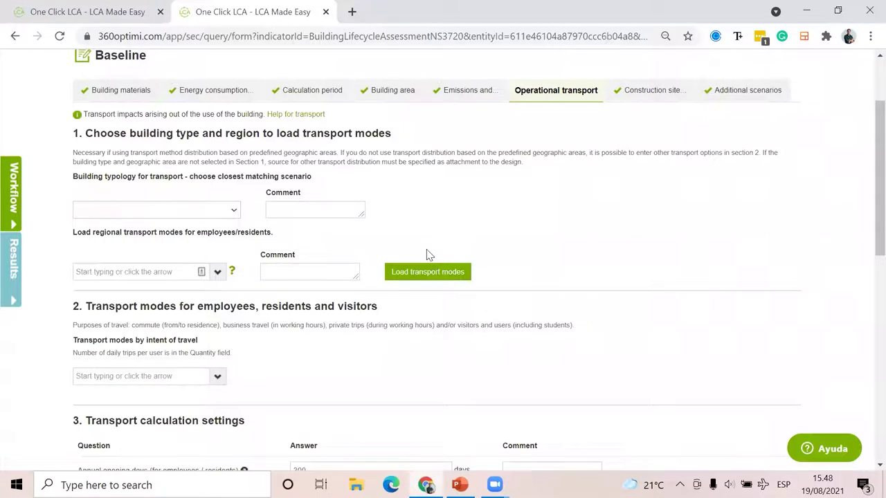
pyautogui.scroll(-2, 427, 255)
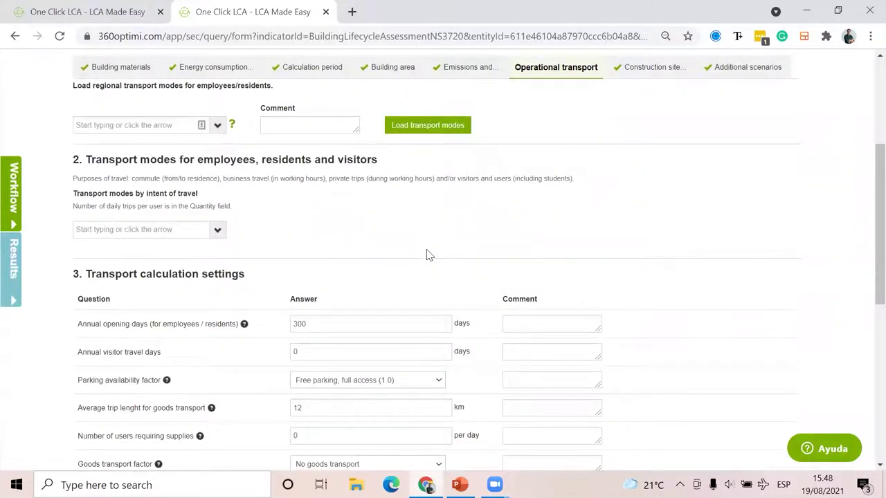
pyautogui.scroll(-2, 427, 255)
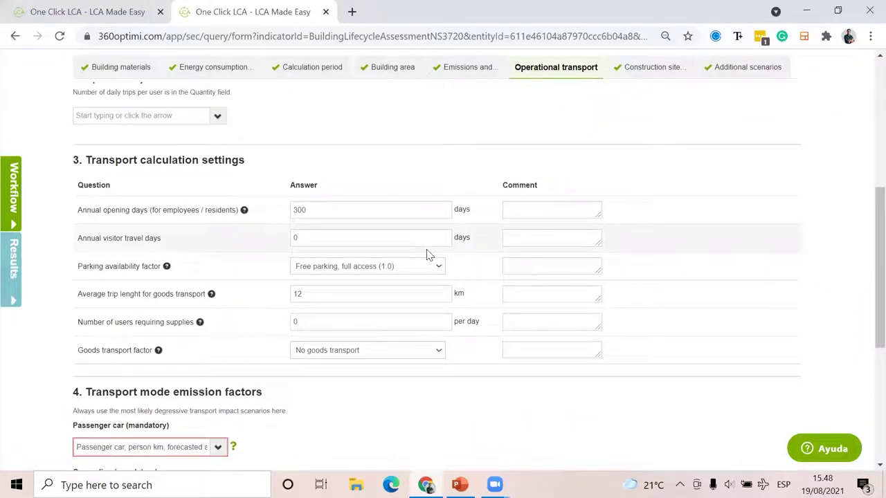
pyautogui.scroll(-1, 429, 255)
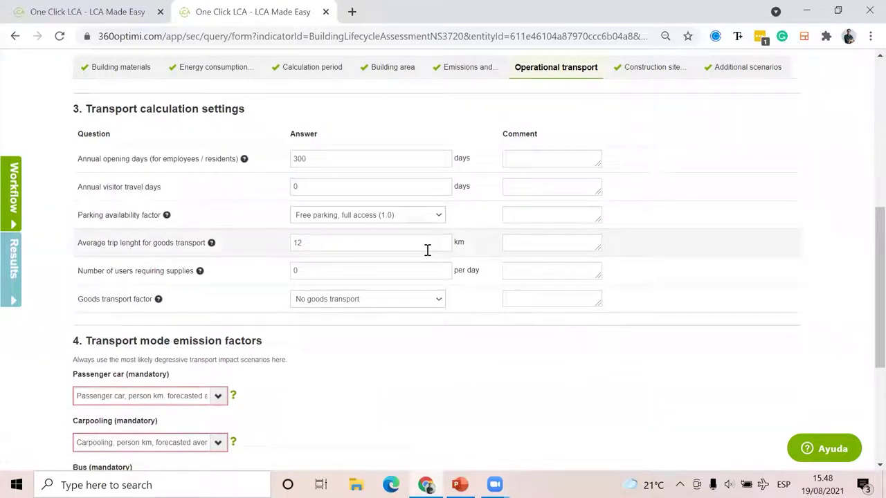
# - Examine the annual opening days setting and the options for the parking availability factor and goods transport factor
pyautogui.doubleClick(298, 158)
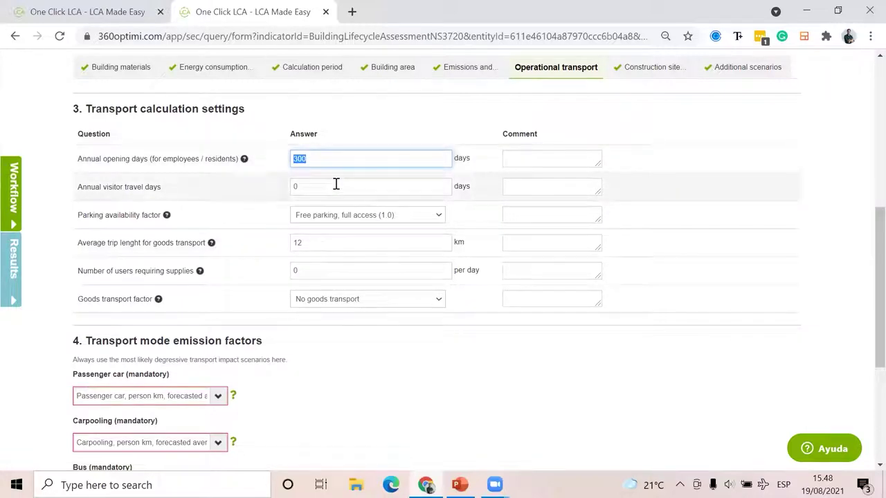
pyautogui.click(395, 218)
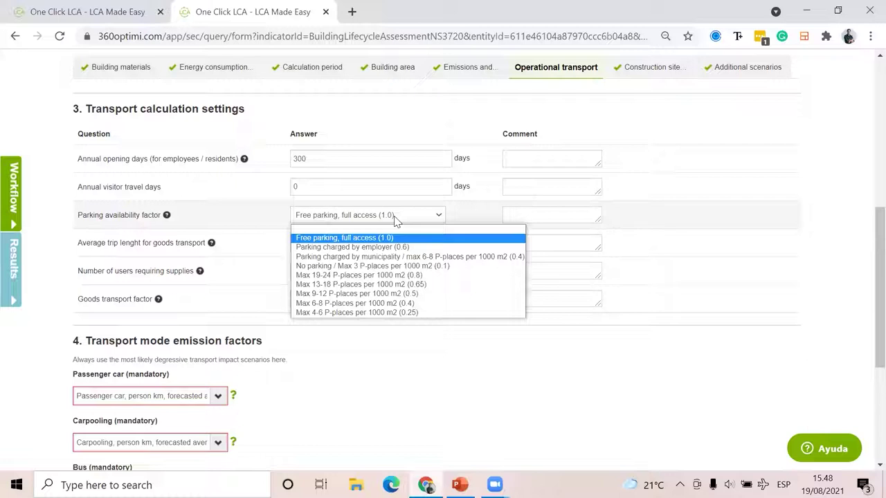
pyautogui.click(214, 319)
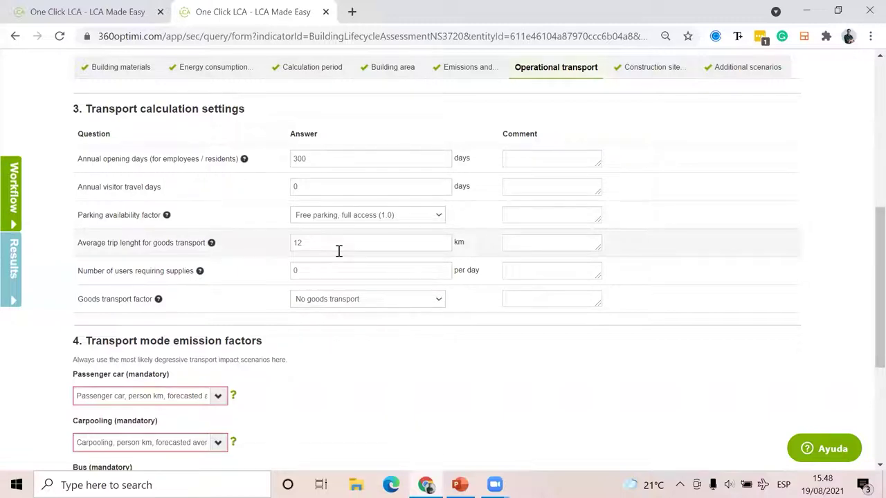
pyautogui.scroll(-1, 340, 251)
pyautogui.click(356, 266)
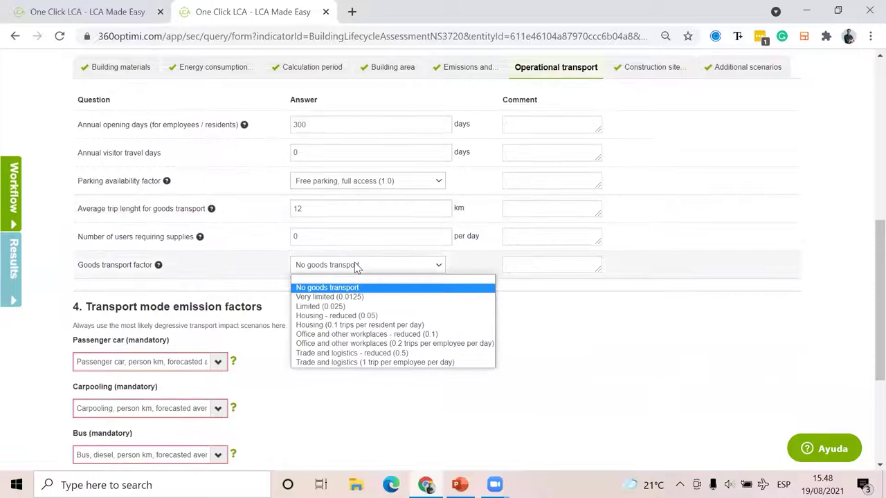
pyautogui.click(569, 326)
# - Set the mandatory passenger car emission factor to "Passenger car, person km, current"
pyautogui.scroll(-2, 571, 328)
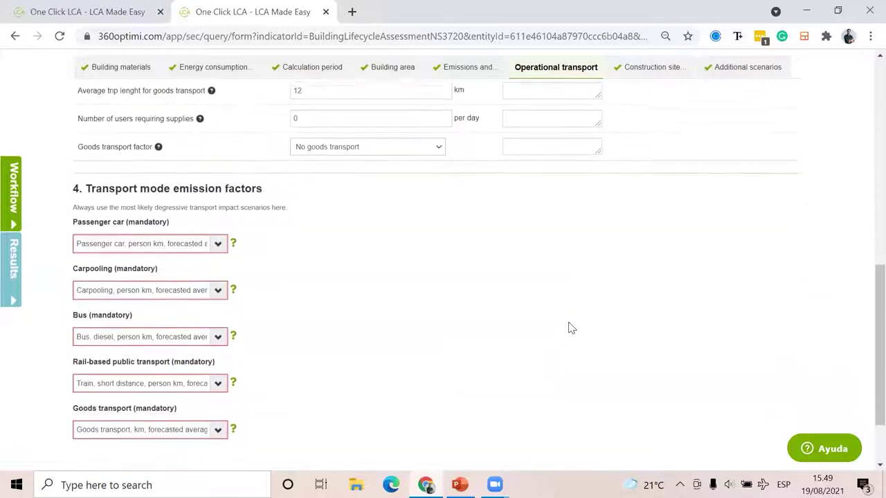
pyautogui.scroll(-1, 571, 328)
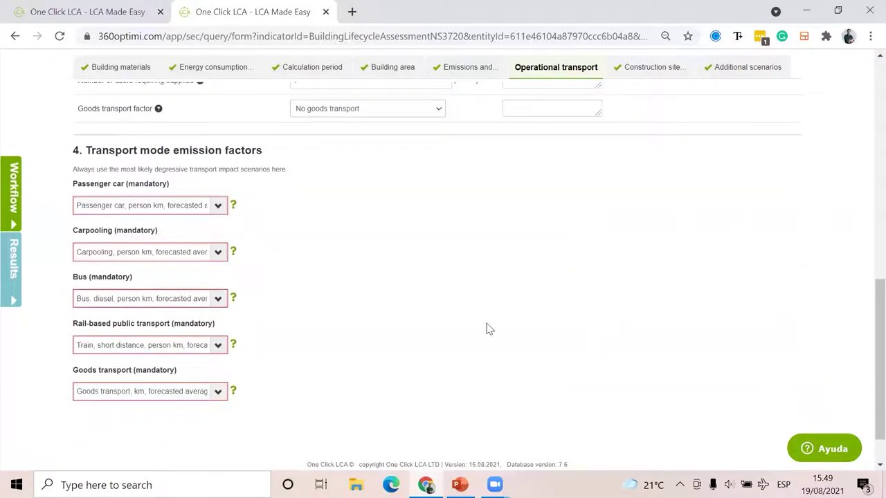
pyautogui.click(218, 207)
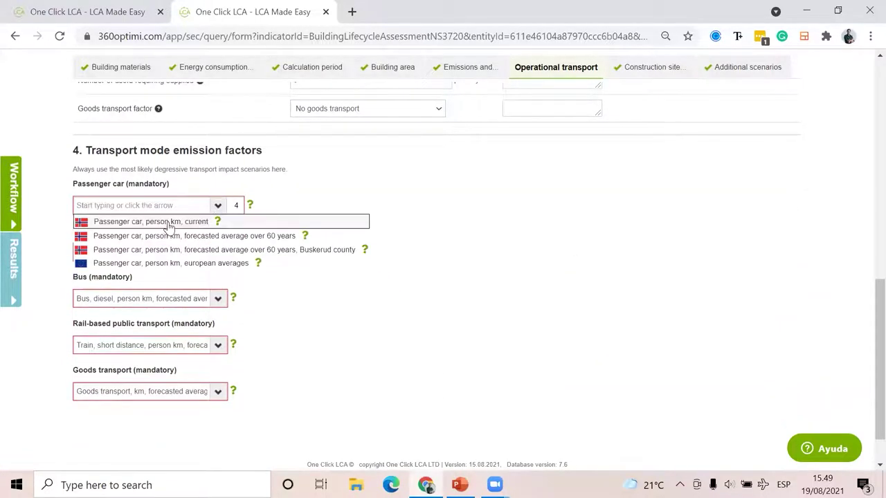
pyautogui.click(170, 227)
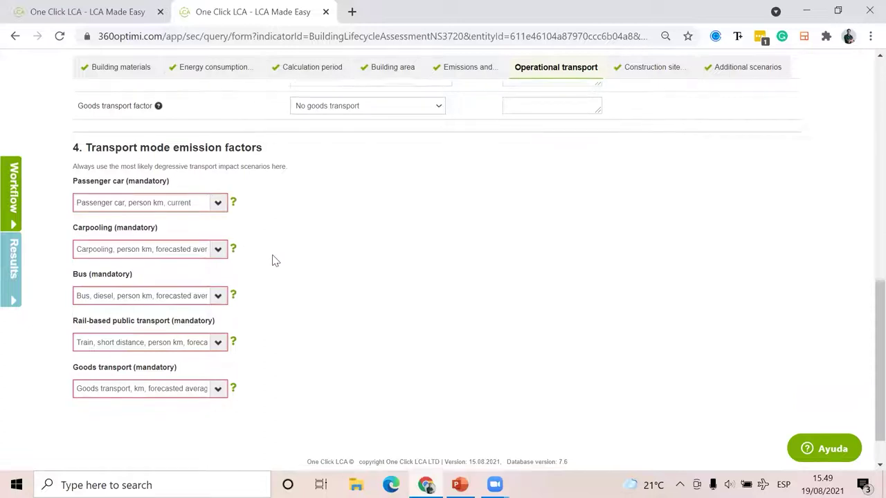
# - Load the regional transport modes for employees/residents for Drammen city area
pyautogui.scroll(2, 272, 260)
pyautogui.scroll(3, 272, 260)
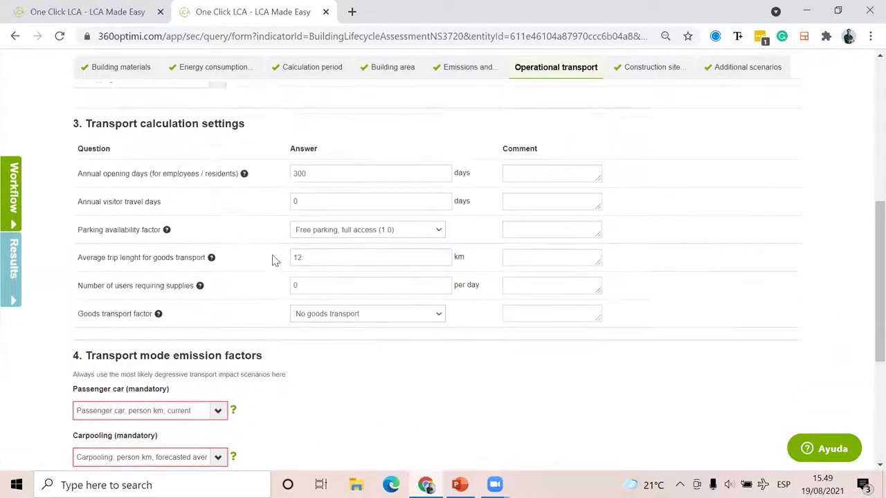
pyautogui.scroll(3, 272, 261)
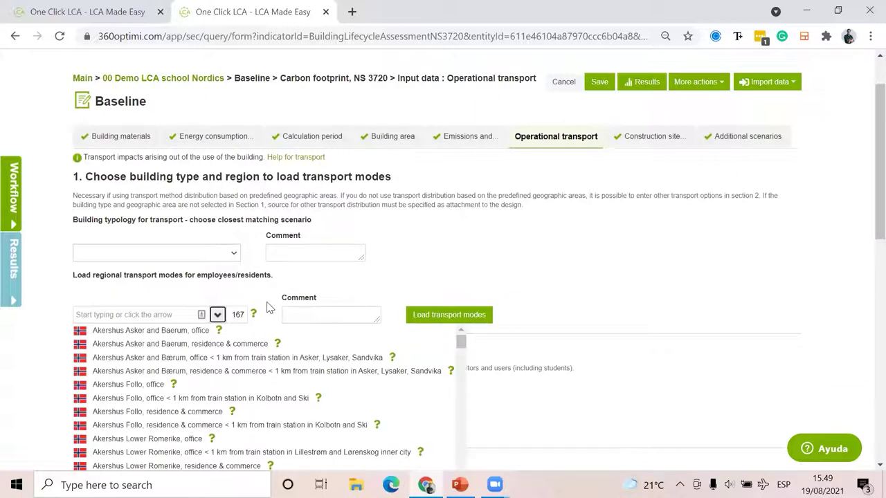
pyautogui.scroll(-2, 413, 317)
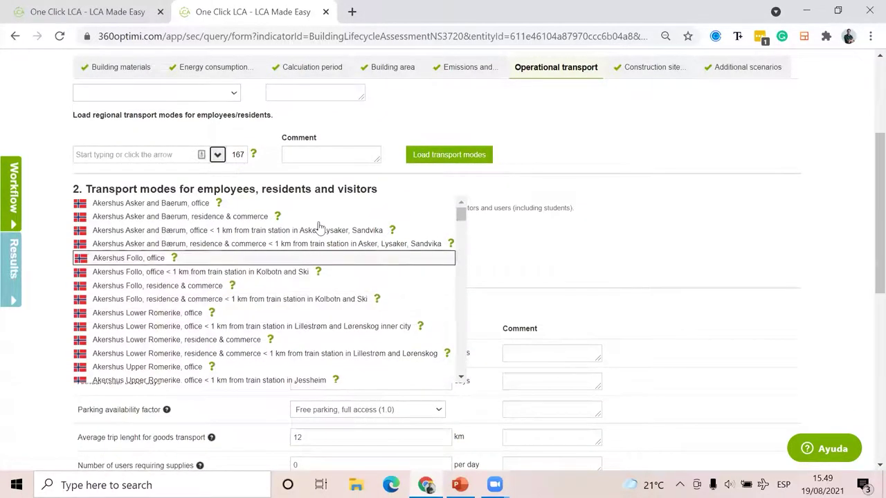
pyautogui.scroll(-6, 175, 291)
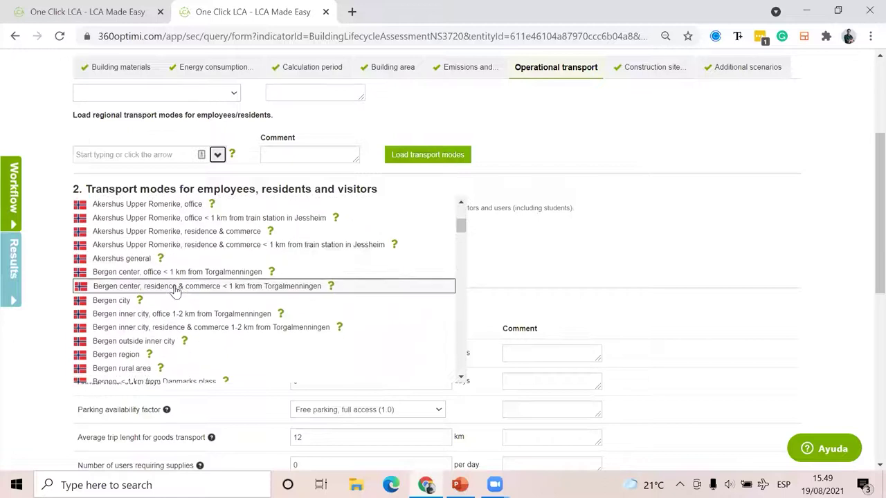
pyautogui.scroll(-1, 175, 290)
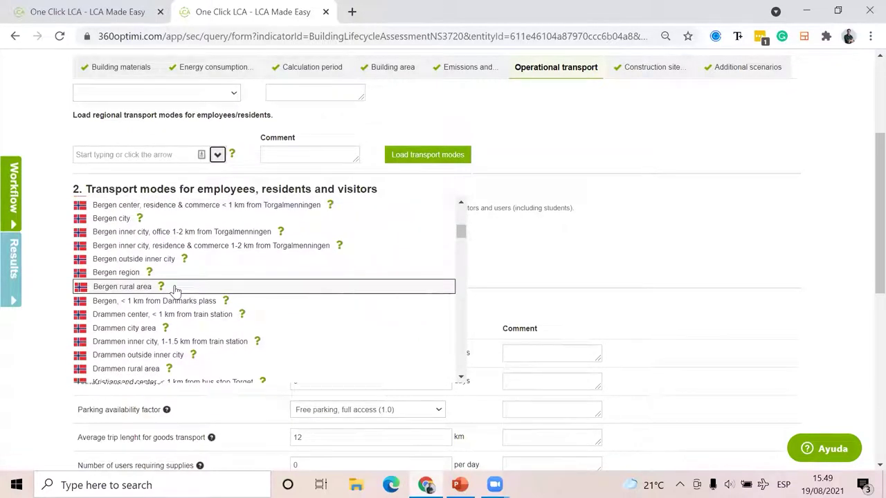
pyautogui.click(141, 329)
pyautogui.click(456, 160)
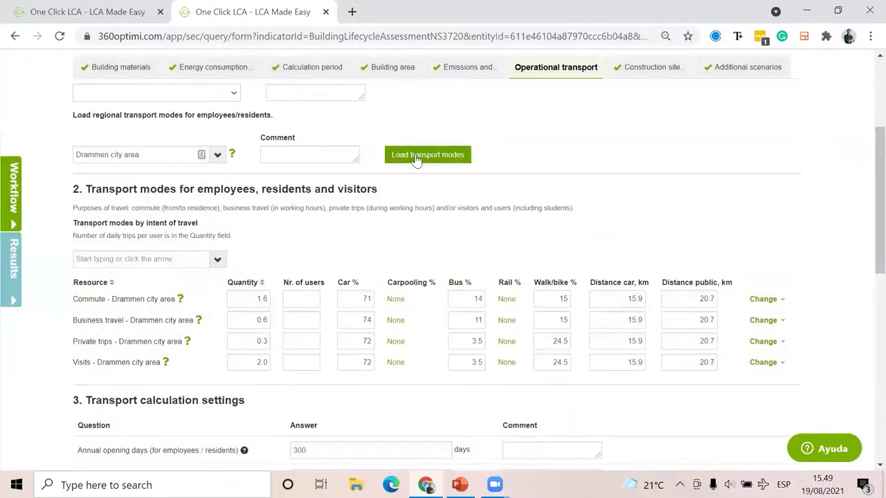
# - Browse the other Norwegian regions offered for the regional transport modes without choosing one
pyautogui.scroll(-1, 391, 207)
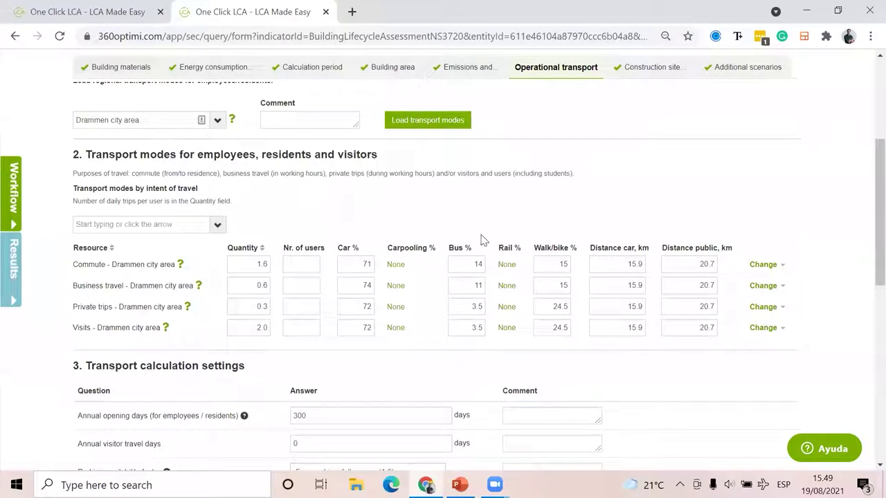
pyautogui.click(219, 120)
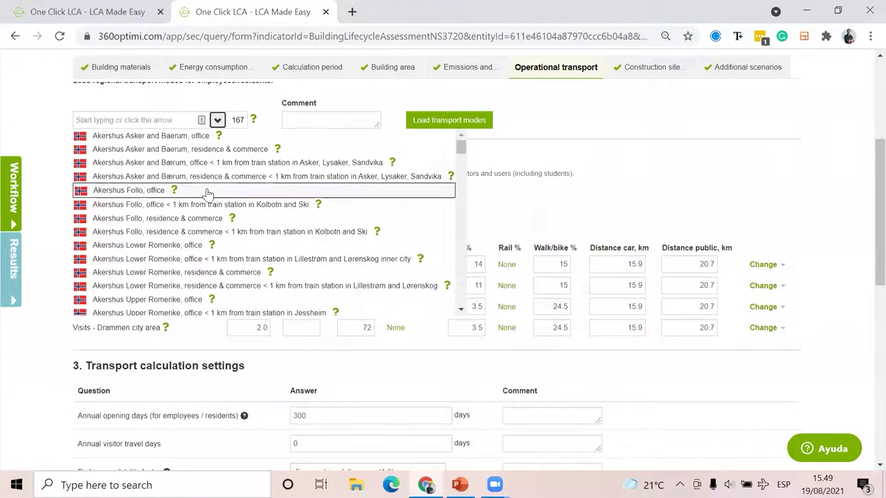
pyautogui.scroll(-10, 208, 198)
pyautogui.scroll(-5, 207, 195)
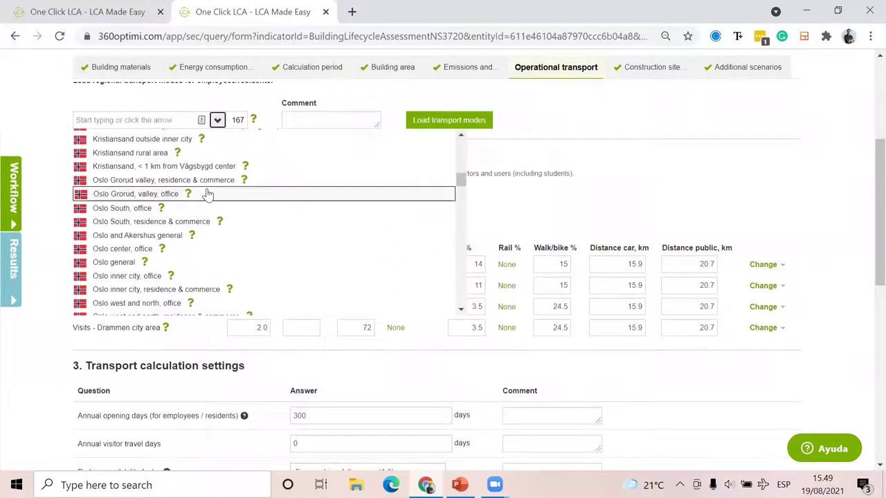
pyautogui.scroll(-8, 207, 195)
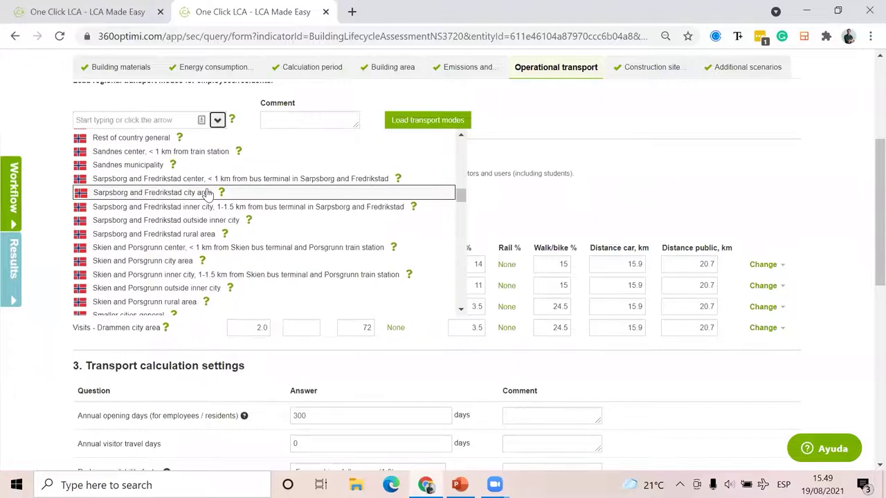
pyautogui.scroll(20, 208, 193)
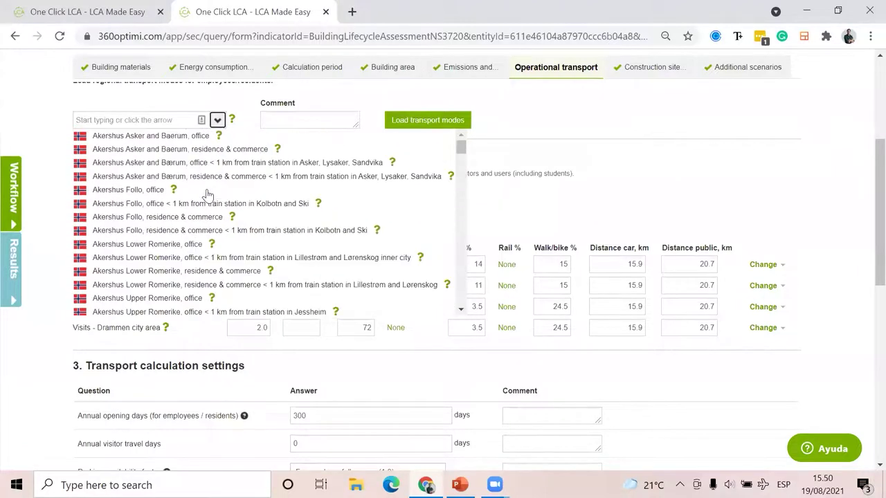
pyautogui.click(635, 158)
pyautogui.scroll(5, 637, 162)
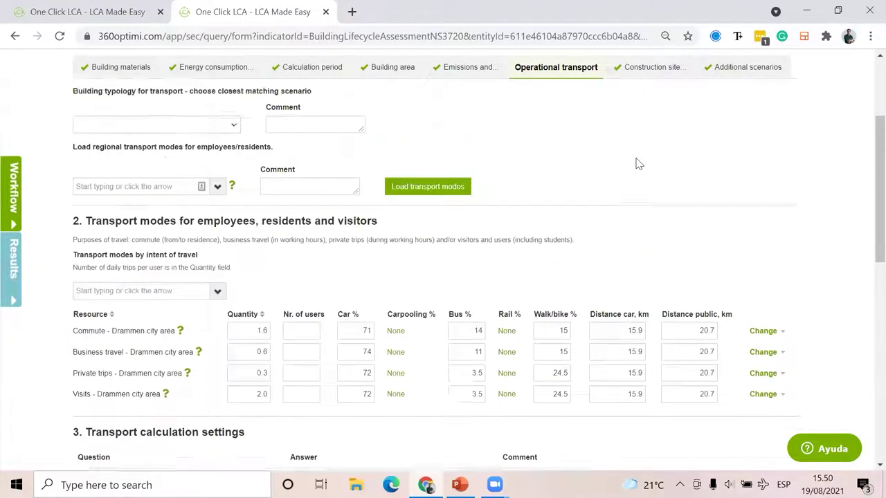
# - Examine the passenger car and bus options for the alternative transport scenario in the Additional scenarios input data
pyautogui.click(752, 205)
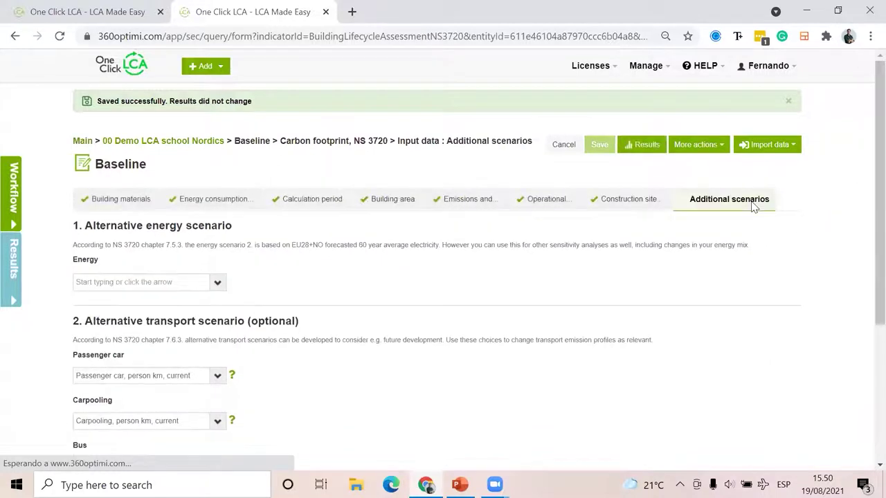
pyautogui.scroll(-3, 495, 242)
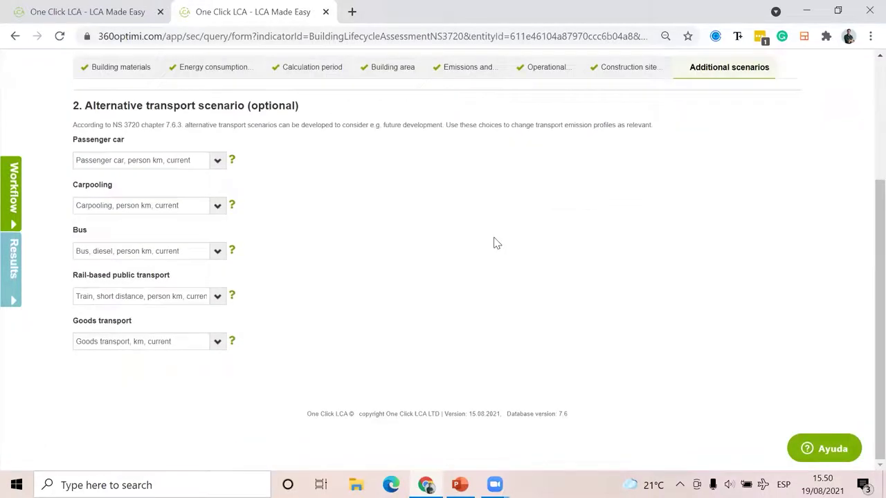
pyautogui.scroll(1, 495, 242)
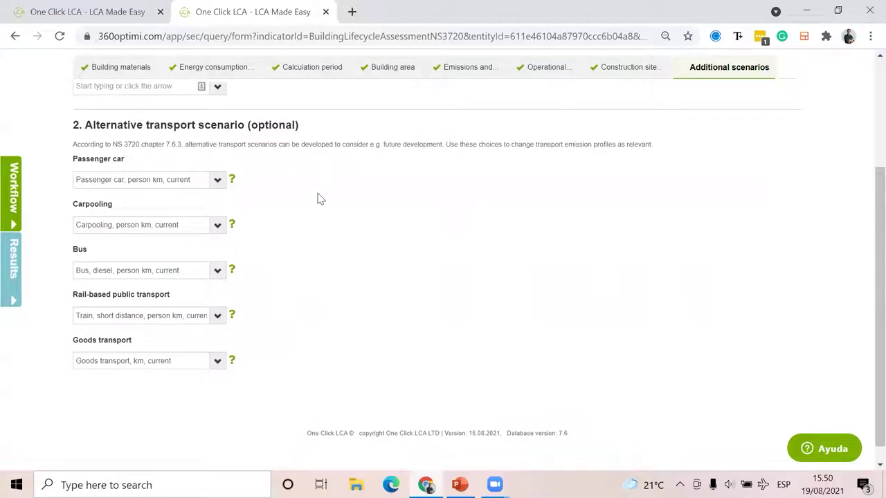
pyautogui.click(218, 180)
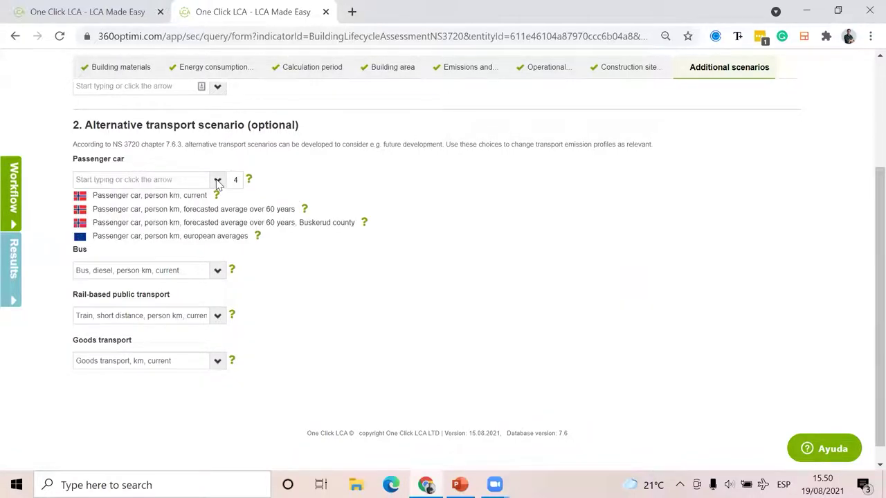
pyautogui.click(247, 272)
pyautogui.click(218, 271)
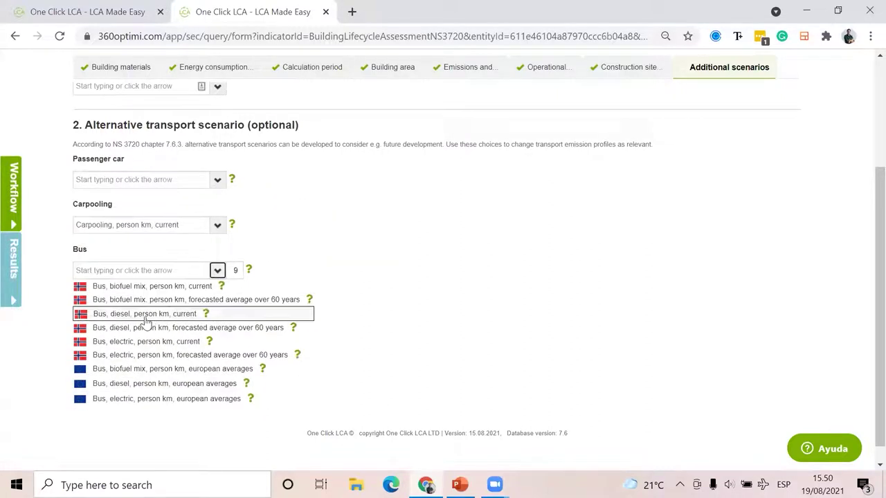
pyautogui.scroll(-1, 145, 351)
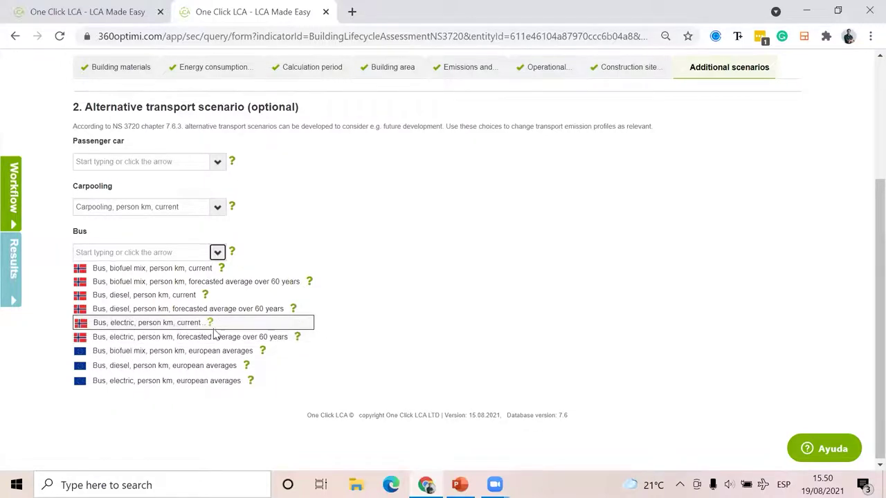
pyautogui.click(405, 250)
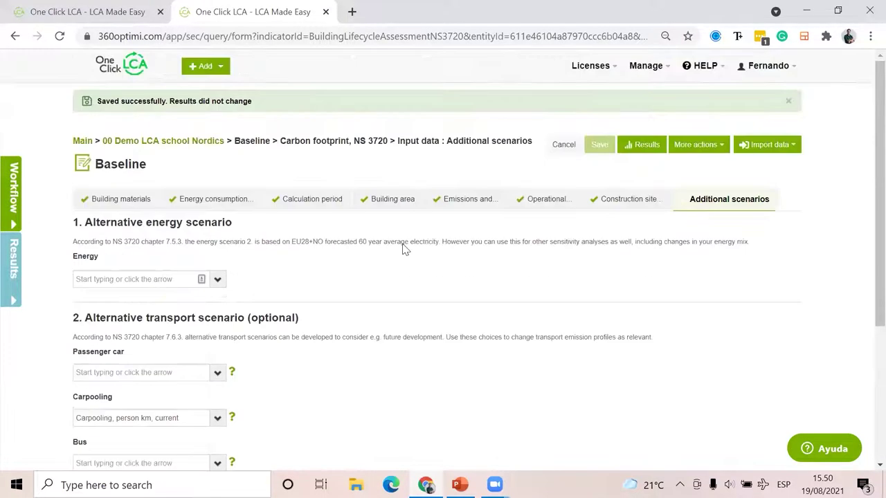
# - View the Baseline results and examine the NS 3720:2018 main scenario emissions by life-cycle stage and the results per denominator
pyautogui.click(644, 145)
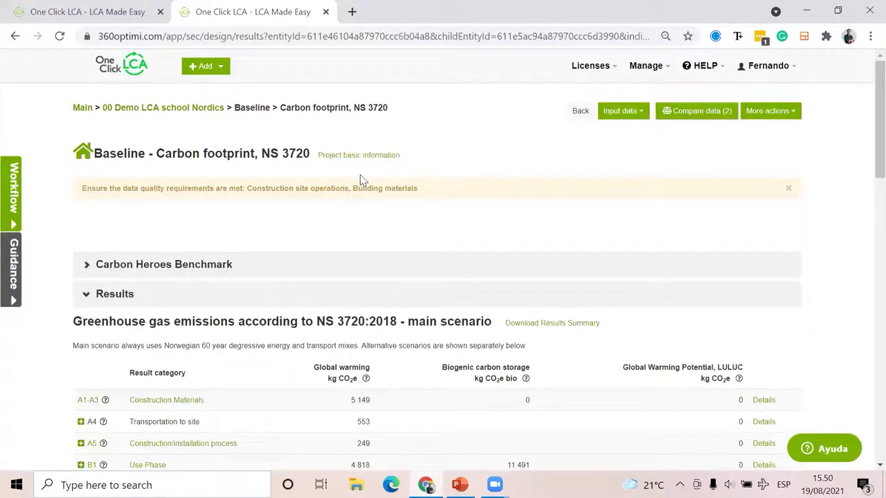
pyautogui.scroll(-3, 360, 178)
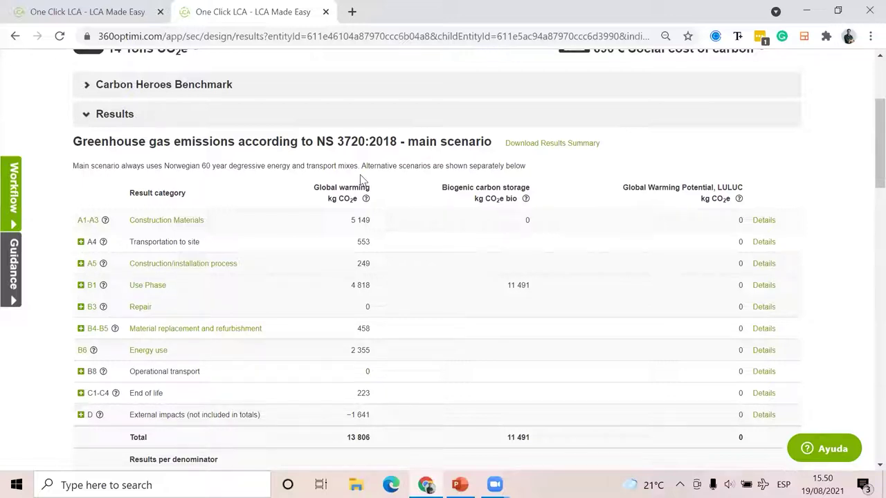
pyautogui.scroll(-1, 360, 178)
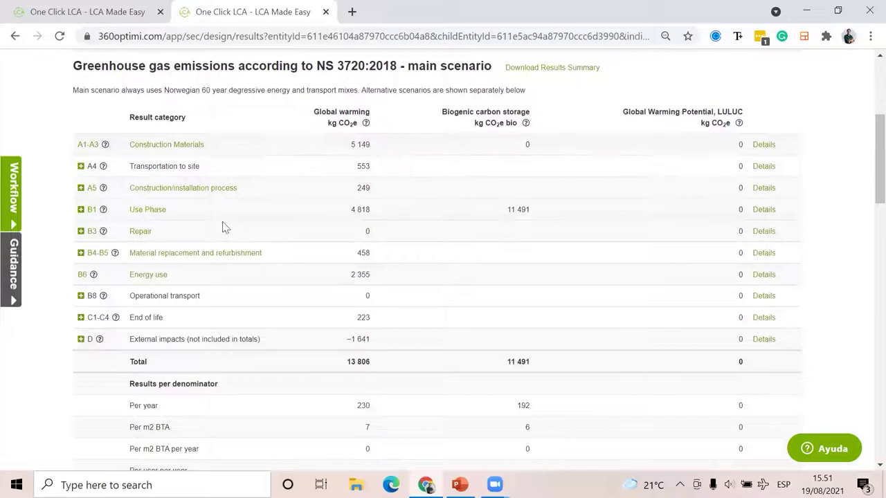
pyautogui.scroll(-1, 222, 230)
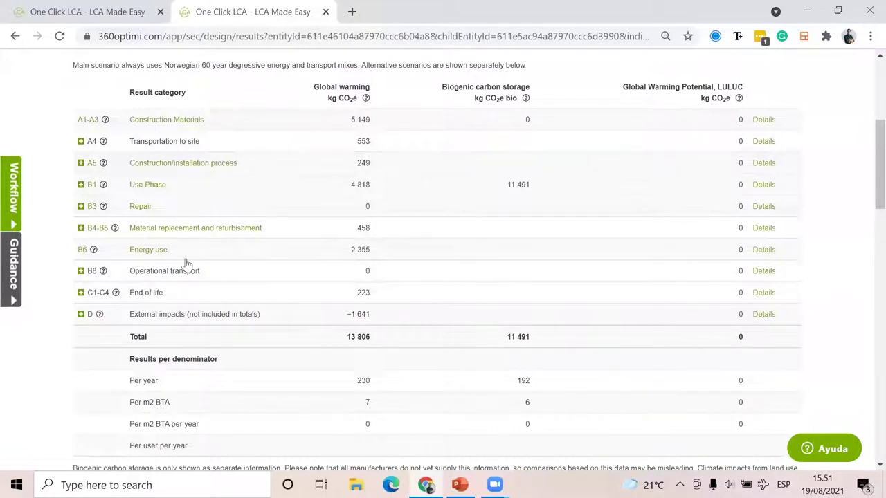
pyautogui.scroll(-1, 198, 344)
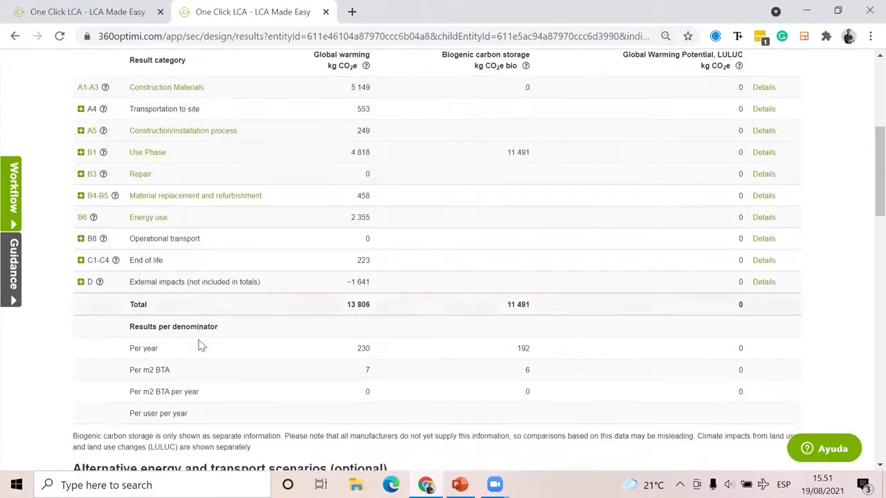
pyautogui.scroll(-1, 199, 344)
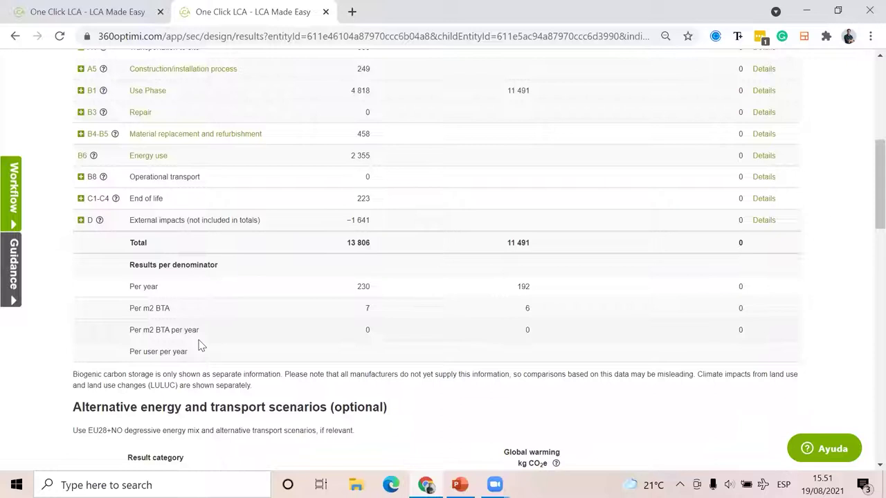
pyautogui.scroll(1, 199, 346)
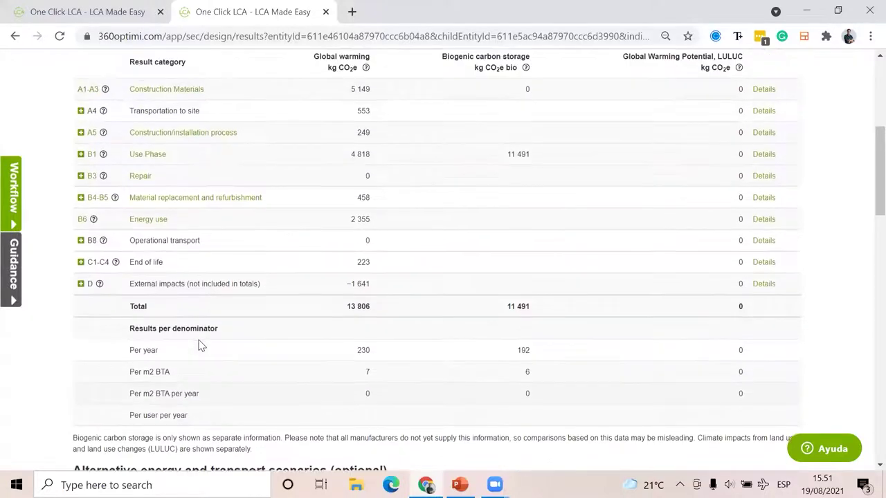
pyautogui.scroll(-1, 199, 346)
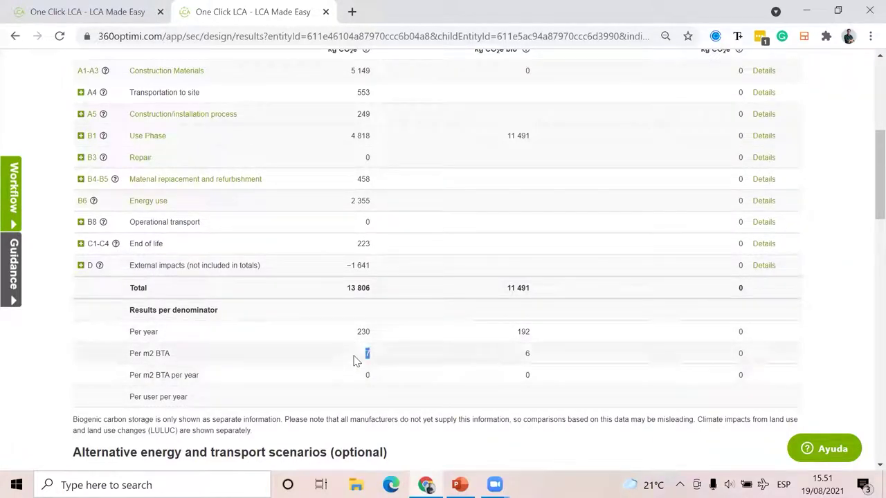
pyautogui.doubleClick(363, 332)
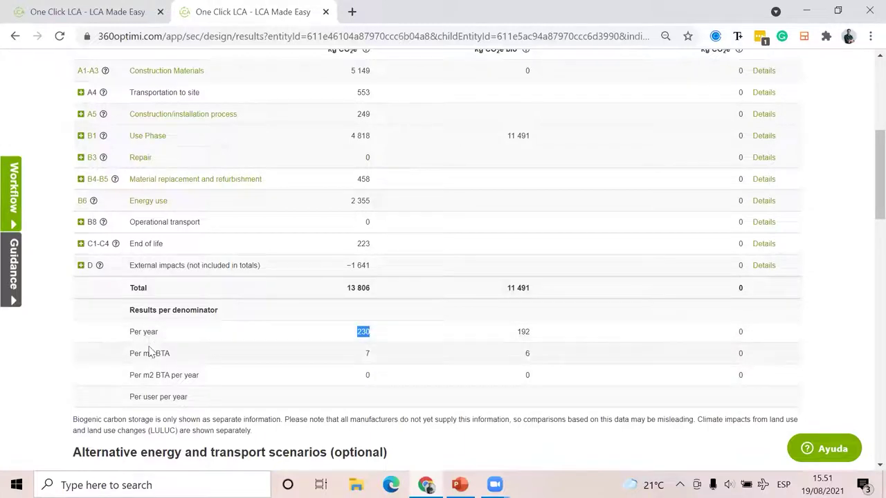
pyautogui.scroll(-1, 159, 346)
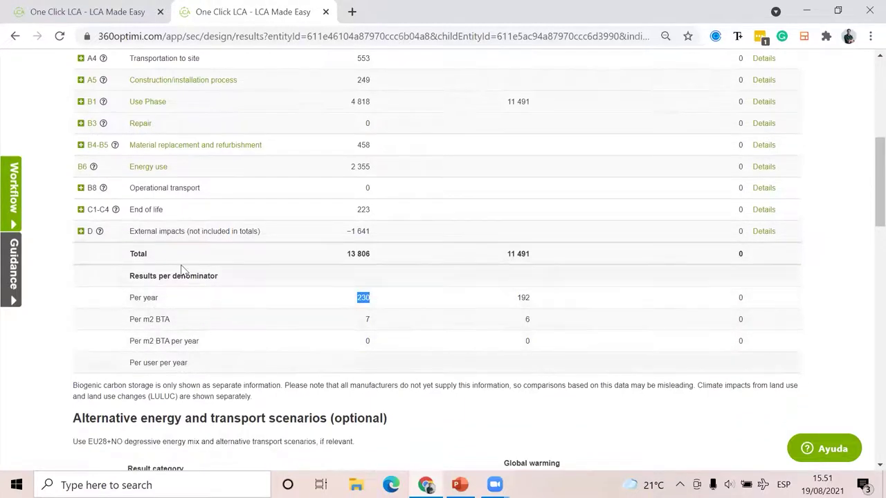
# - Examine the life-cycle overview pie charts of global warming by life-cycle stage, classification and resource type, and of mass by classification
pyautogui.scroll(-6, 182, 270)
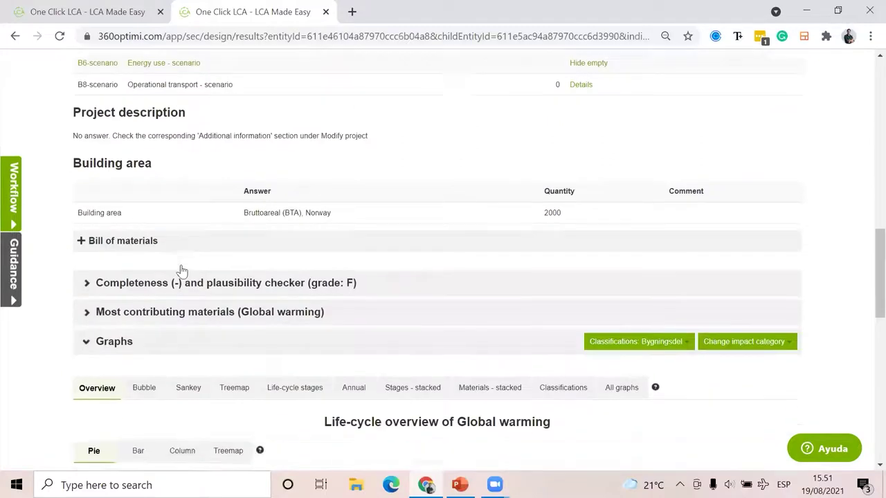
pyautogui.scroll(-4, 182, 269)
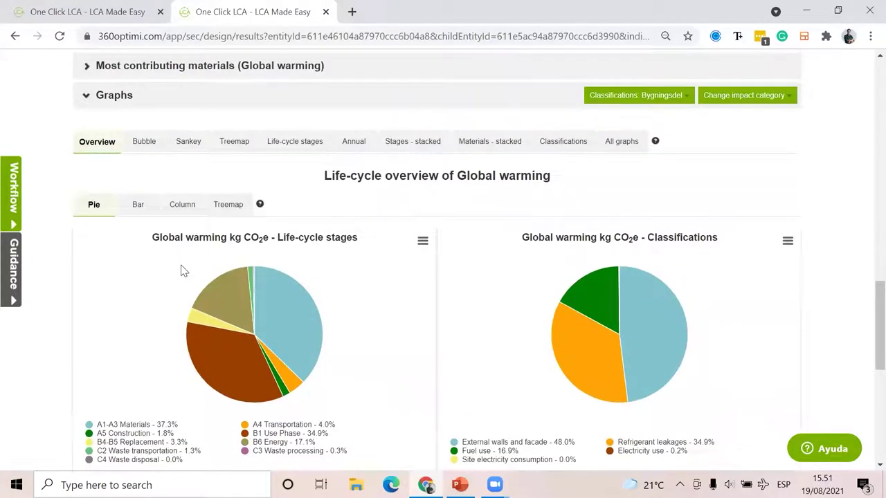
pyautogui.scroll(-2, 182, 269)
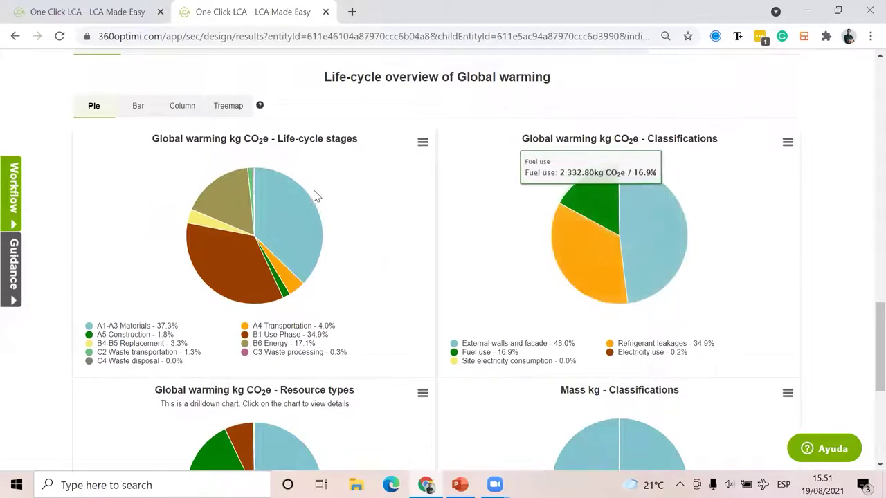
pyautogui.scroll(-2, 311, 197)
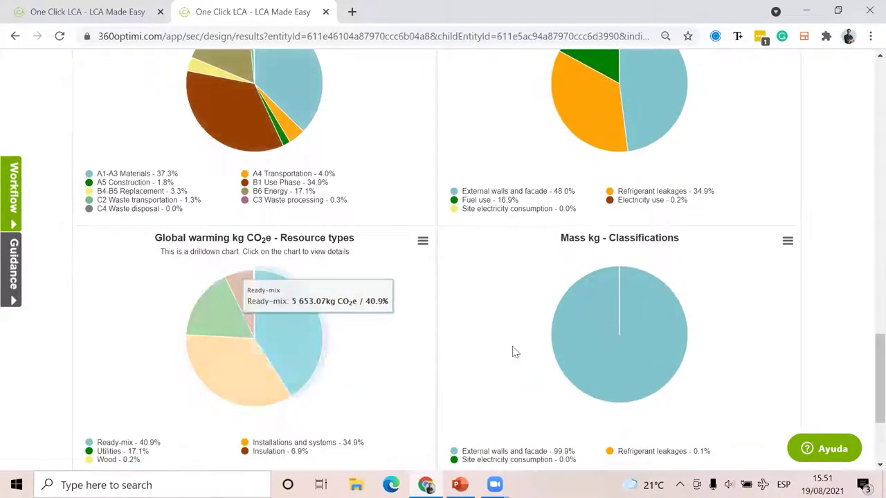
pyautogui.scroll(-3, 554, 352)
pyautogui.scroll(3, 553, 352)
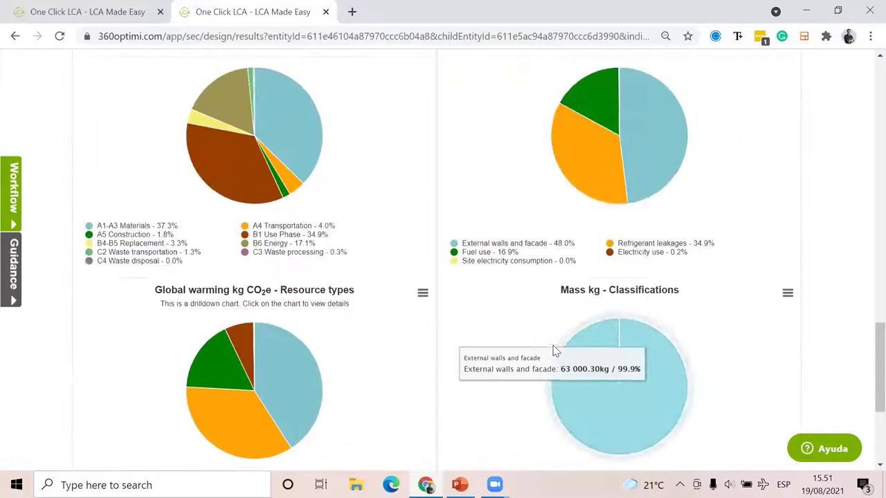
pyautogui.scroll(3, 554, 352)
# - View the life-cycle overview charts as bars, columns and treemap, and check the Life-cycle stages chart's menu in column form
pyautogui.click(136, 229)
pyautogui.scroll(-1, 215, 262)
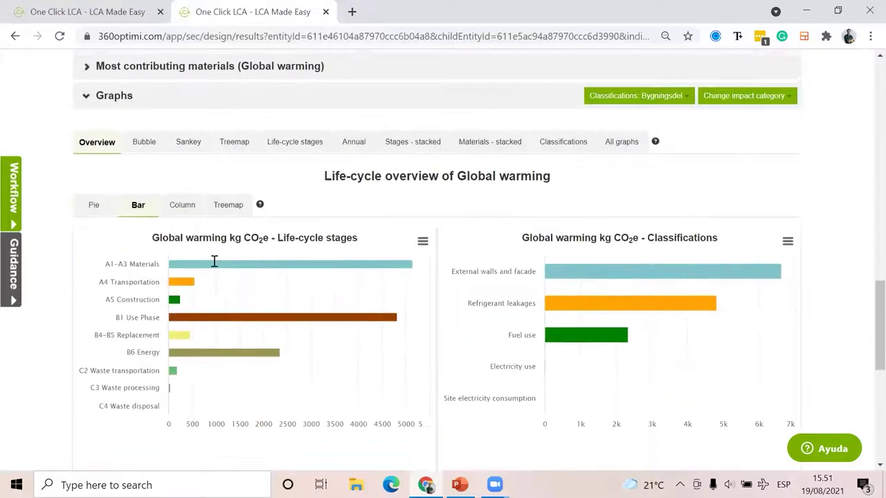
pyautogui.scroll(-3, 215, 262)
pyautogui.scroll(1, 289, 158)
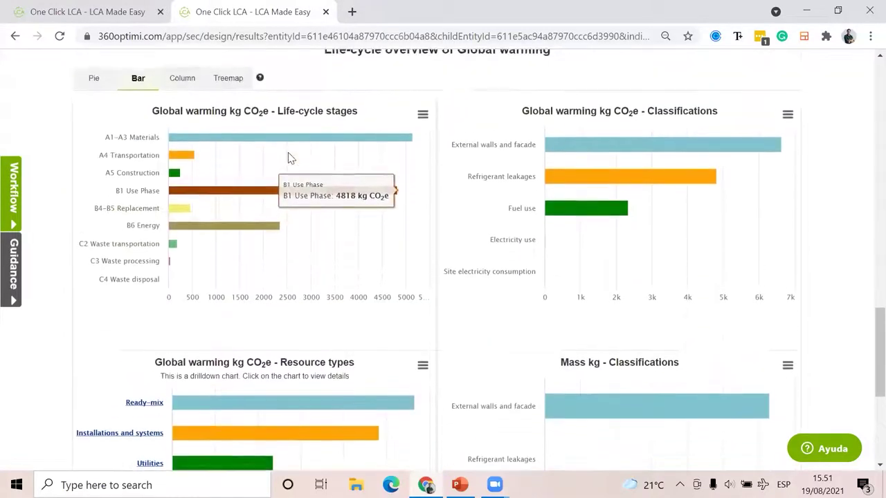
pyautogui.click(183, 79)
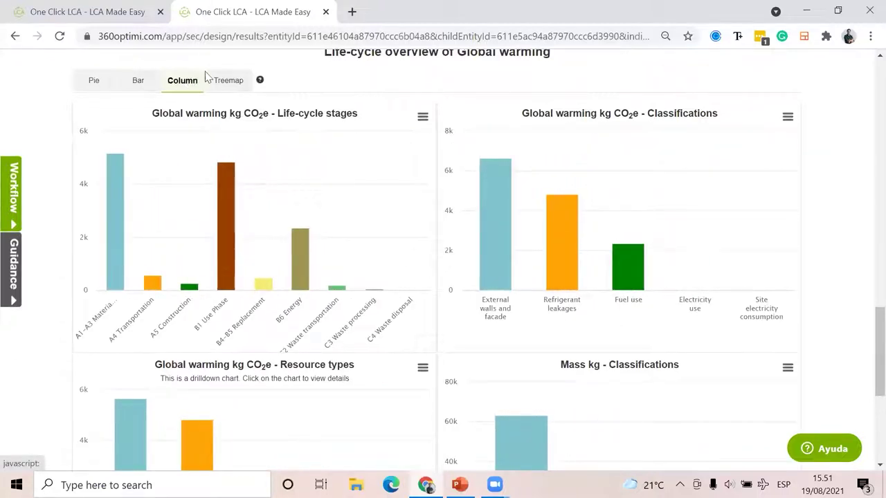
pyautogui.click(216, 80)
pyautogui.click(182, 81)
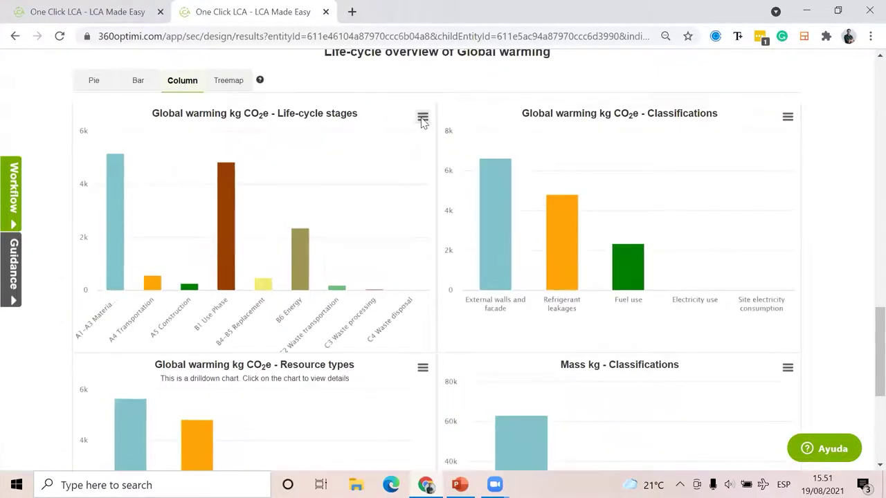
pyautogui.click(422, 118)
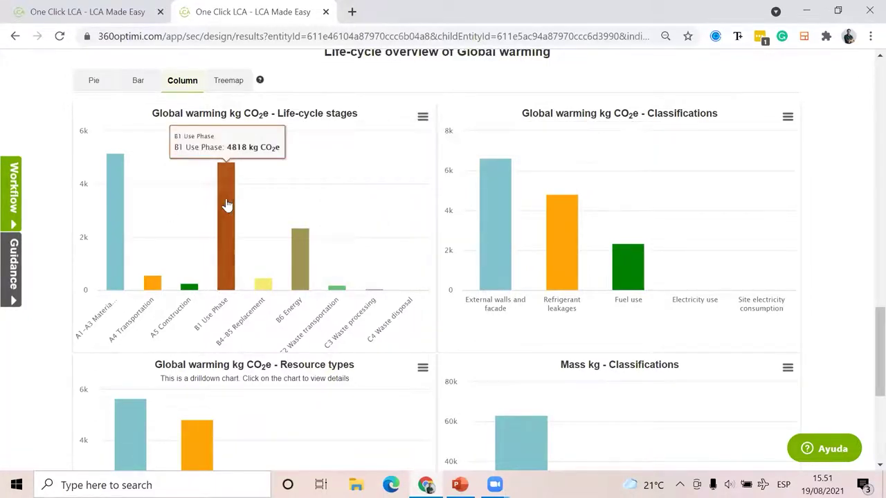
# - Look through the Bubble, Sankey, Treemap and Annual graphs of global warming
pyautogui.scroll(3, 237, 210)
pyautogui.click(138, 237)
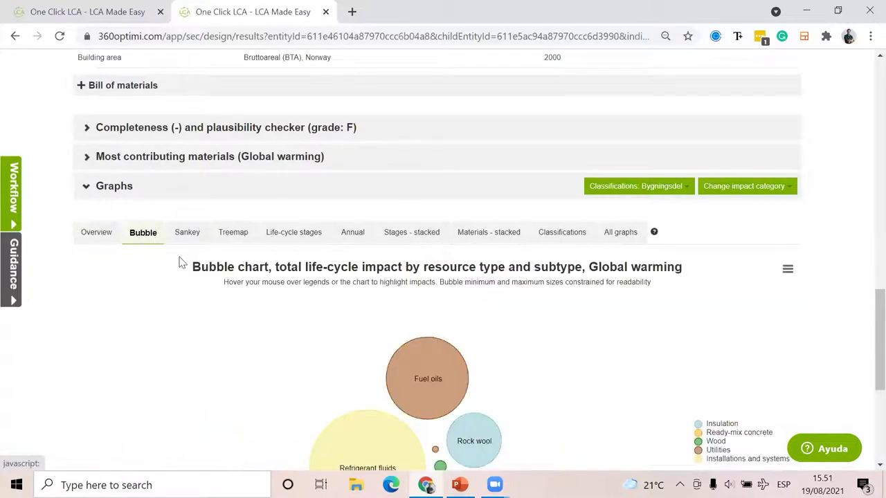
pyautogui.scroll(-2, 181, 262)
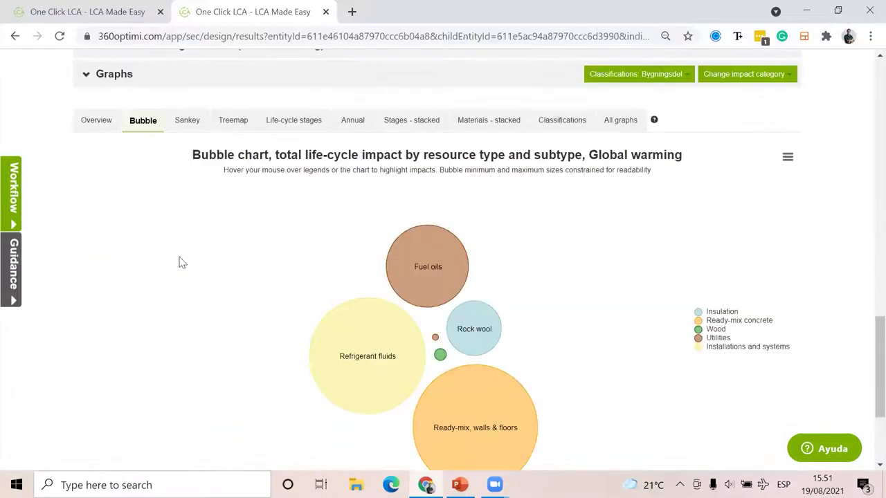
pyautogui.click(204, 122)
pyautogui.click(223, 121)
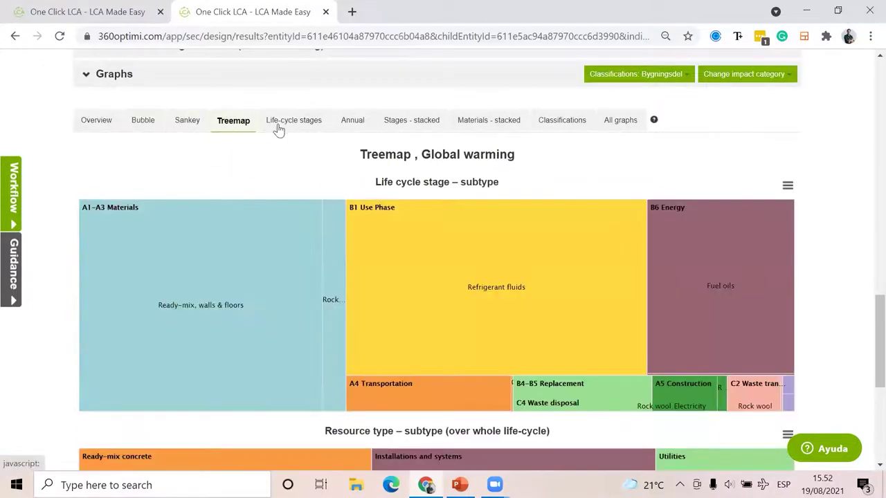
pyautogui.click(343, 130)
# - Return to the 00 Demo LCA school Nordics project and open the Baseline's Building materials inputs for Building carbon footprint (YM, 30.8.2019)
pyautogui.scroll(15, 262, 149)
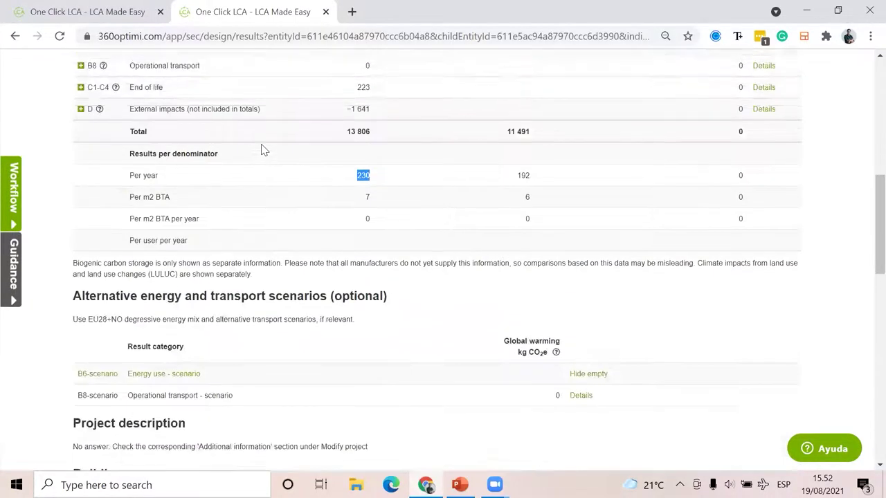
pyautogui.click(150, 114)
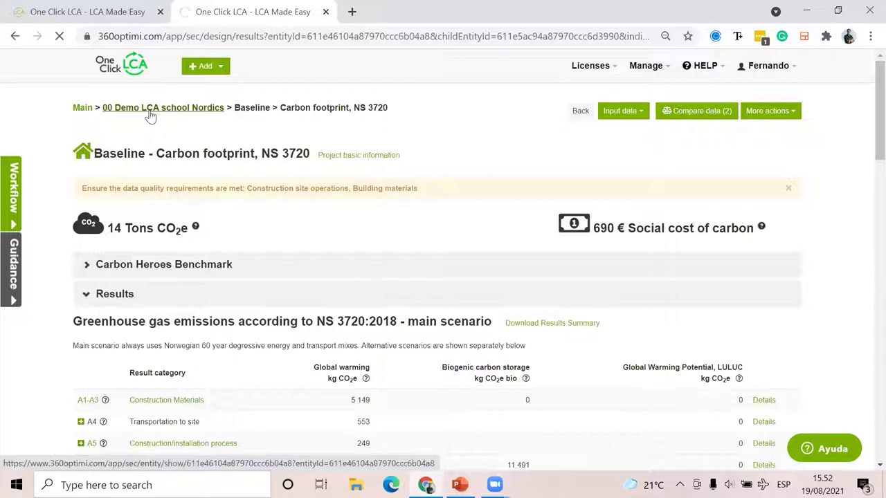
pyautogui.scroll(-4, 459, 192)
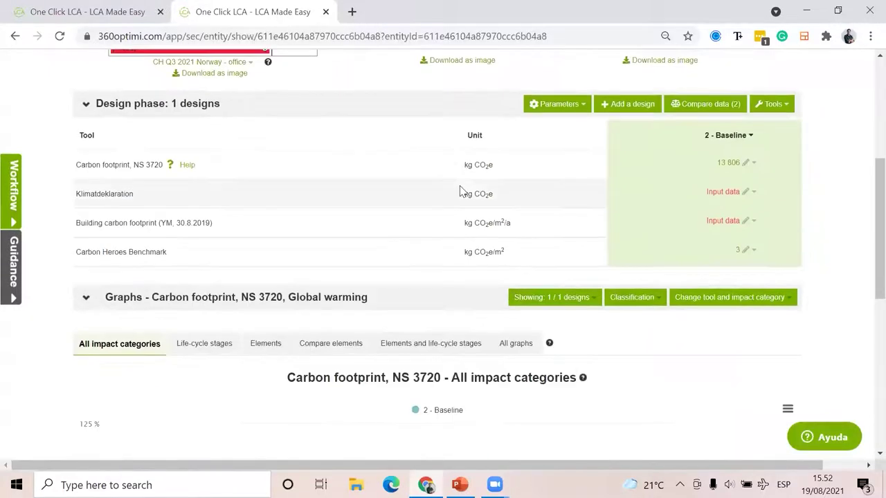
pyautogui.click(741, 221)
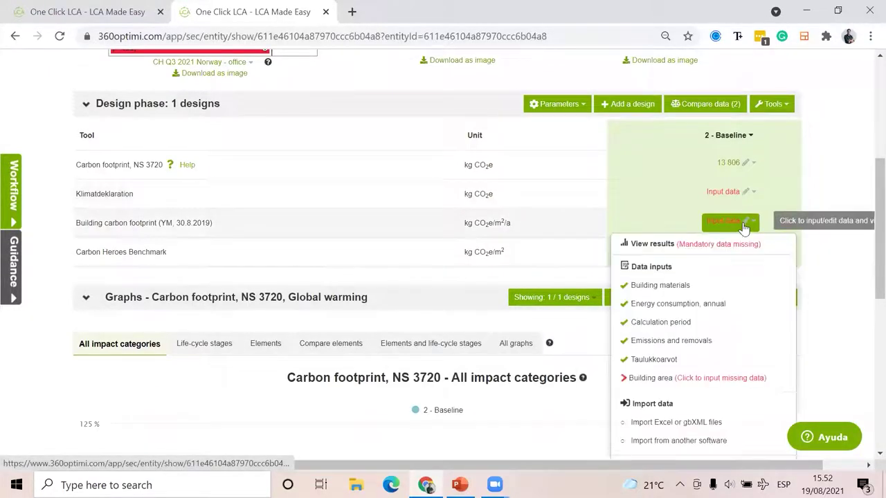
pyautogui.scroll(-1, 671, 239)
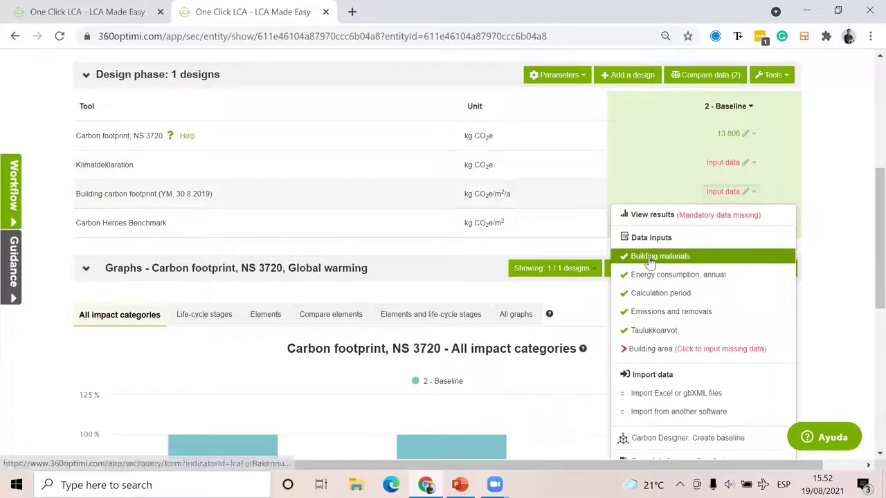
pyautogui.click(658, 258)
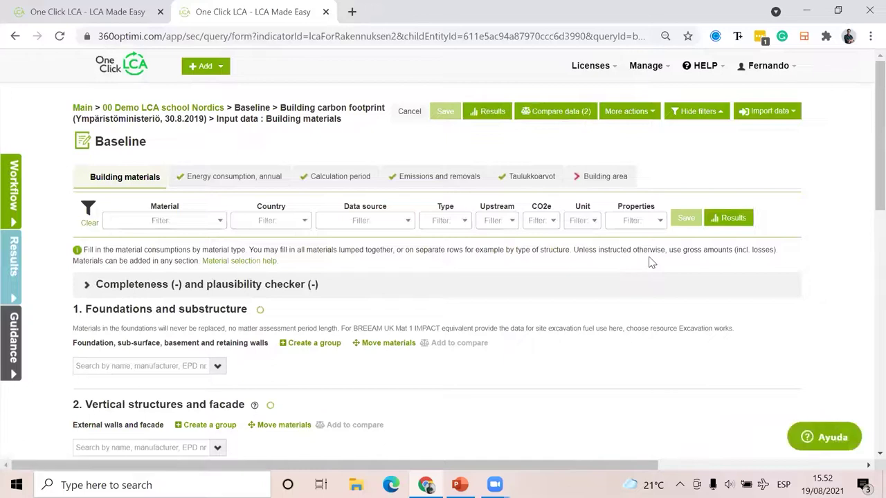
# - Add the low-carbon ready-mix concrete, Lavkarbonklasse A - B30 M60 (Skedsmo Betong), to External walls and facade
pyautogui.scroll(-4, 467, 289)
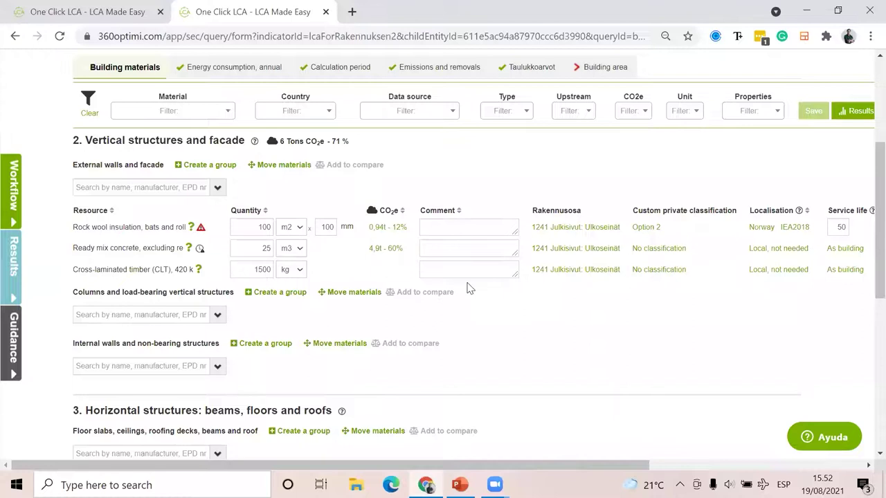
pyautogui.scroll(4, 467, 289)
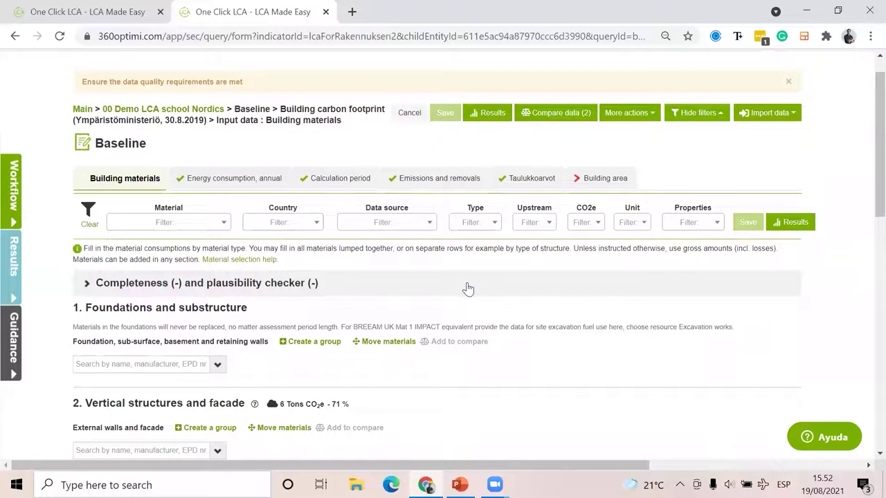
pyautogui.scroll(-3, 468, 289)
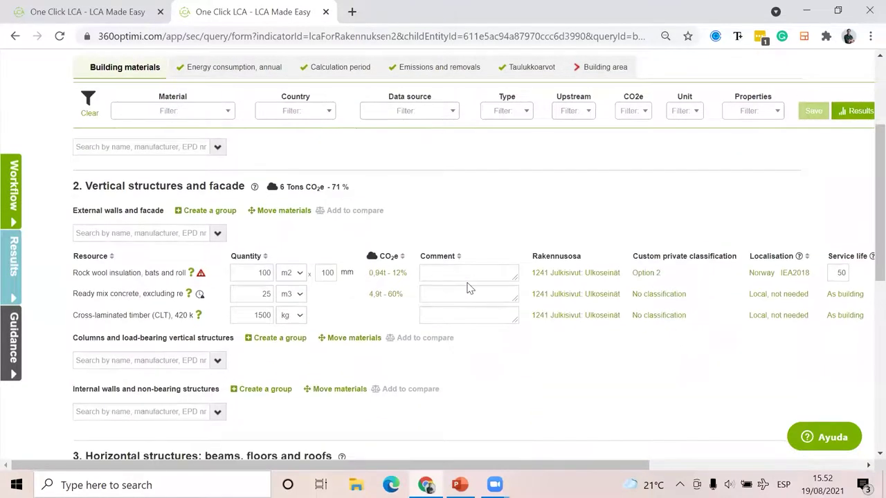
pyautogui.scroll(-1, 468, 289)
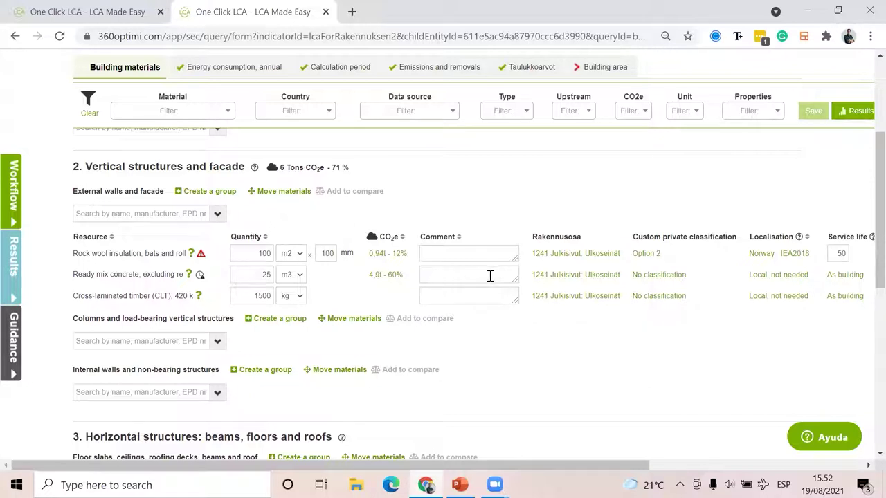
pyautogui.click(181, 215)
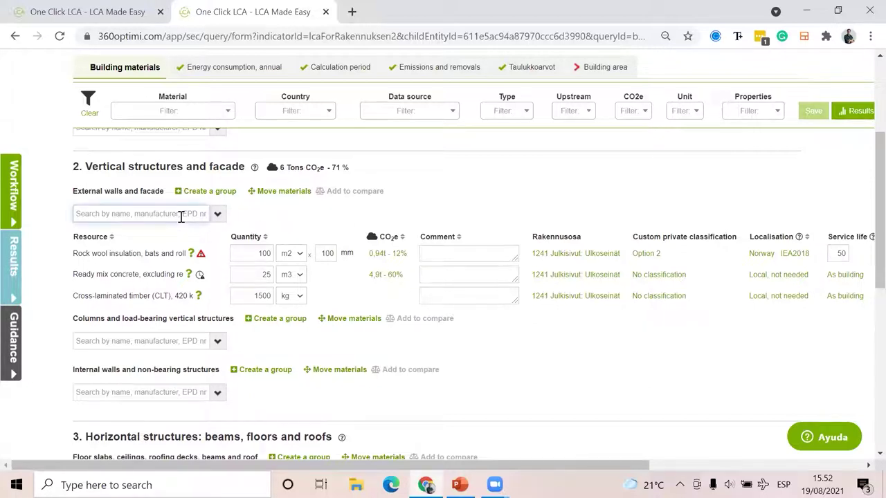
pyautogui.write('concr')
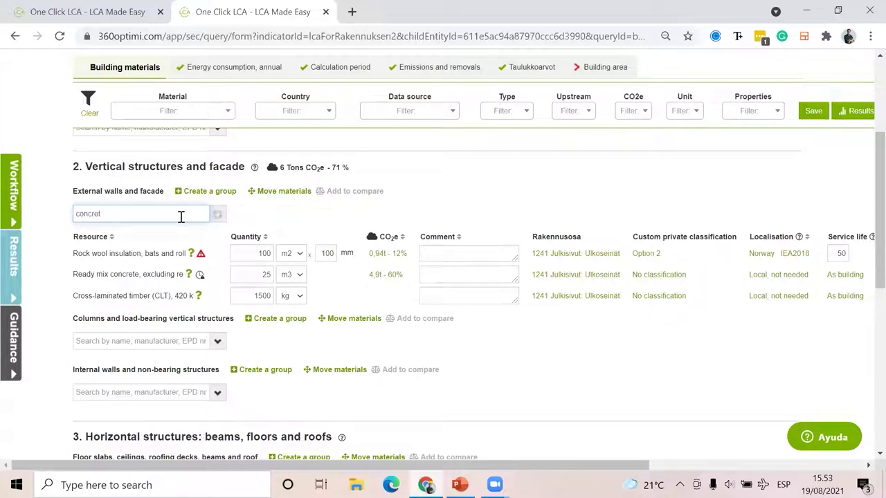
pyautogui.write('et')
pyautogui.click(193, 241)
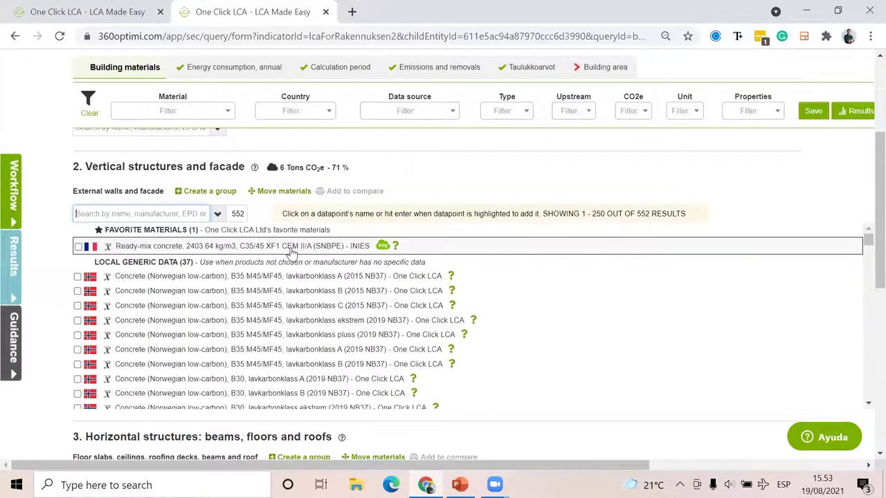
pyautogui.scroll(-10, 229, 263)
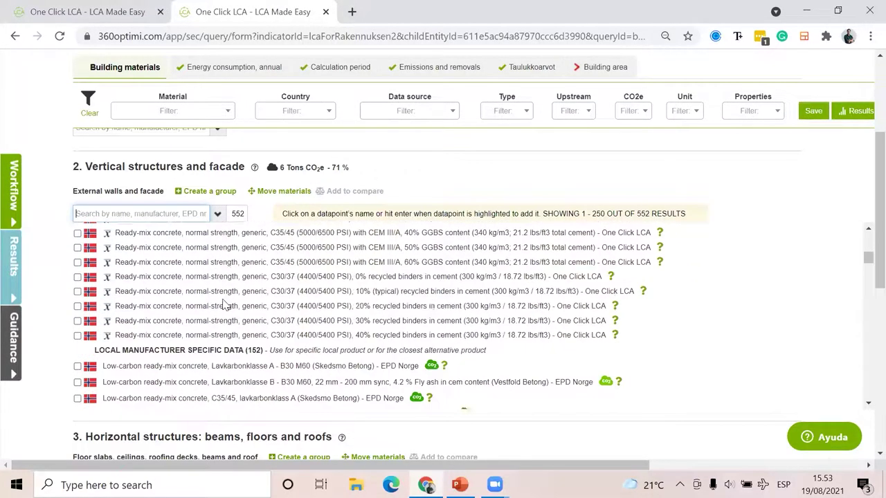
pyautogui.scroll(-5, 223, 305)
pyautogui.scroll(15, 223, 305)
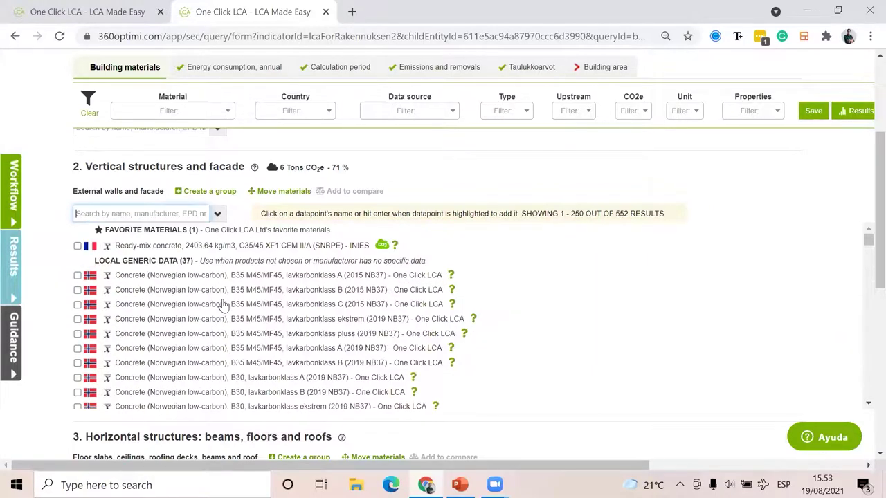
pyautogui.scroll(-10, 194, 287)
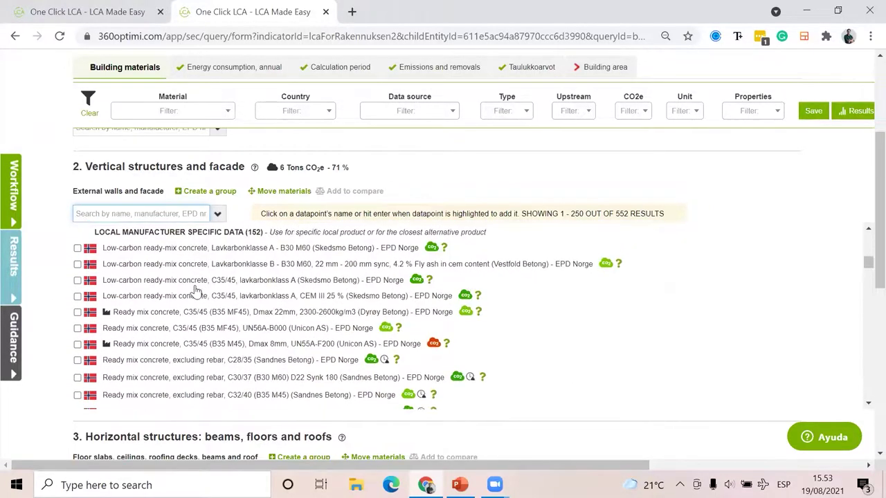
pyautogui.click(211, 250)
# - Add the generic EPS Insulation, T: 10-2400 mm, from EPD Norge to the external walls and set the low-carbon concrete's unit to m2
pyautogui.write('E')
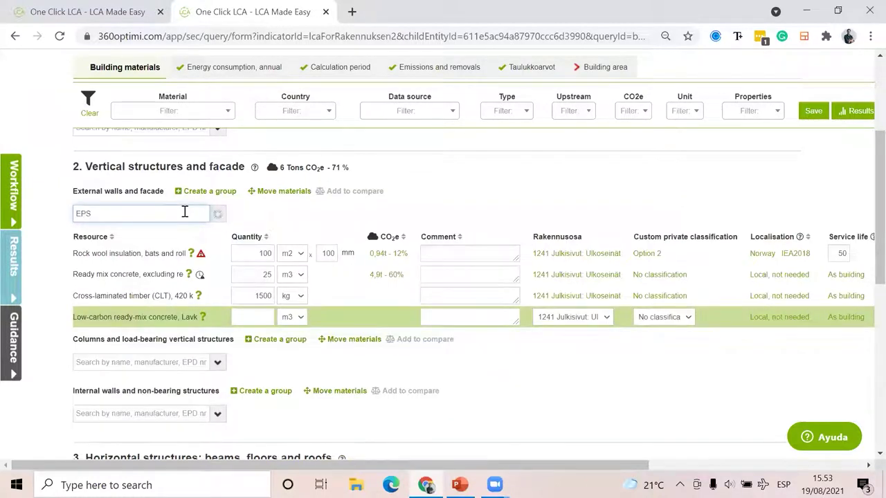
pyautogui.write('PS')
pyautogui.click(163, 246)
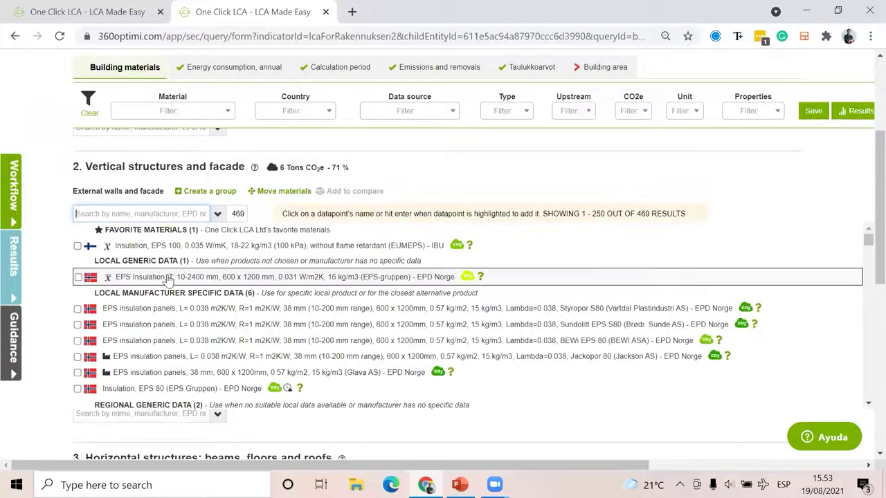
pyautogui.click(168, 278)
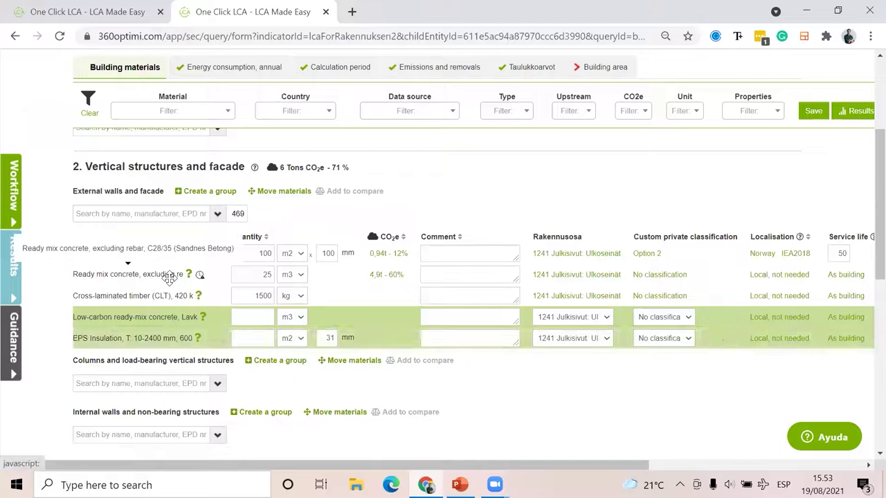
pyautogui.click(300, 318)
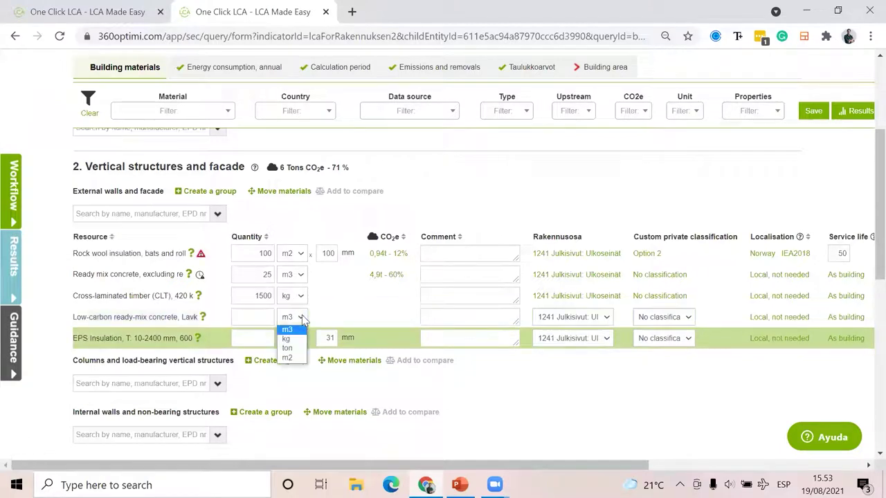
pyautogui.click(286, 357)
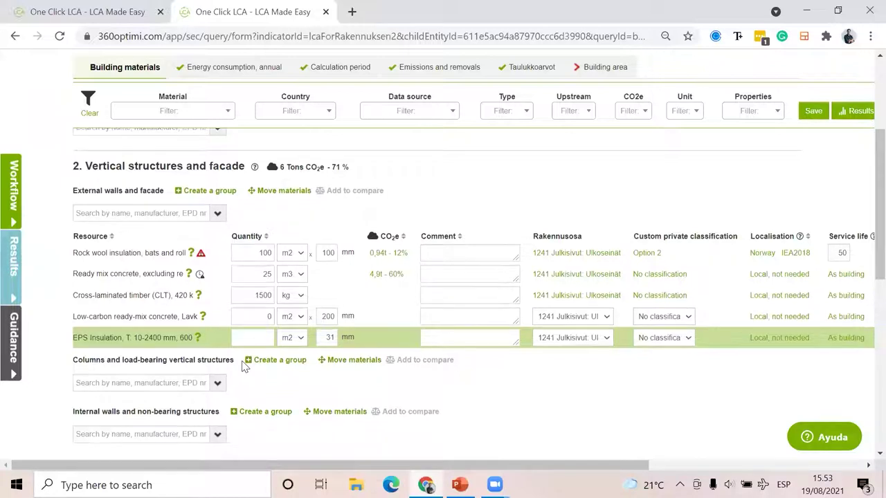
# - Start a new material group under External walls and facade named Internal wall 6 with a reference quantity of 1 m2
pyautogui.click(217, 185)
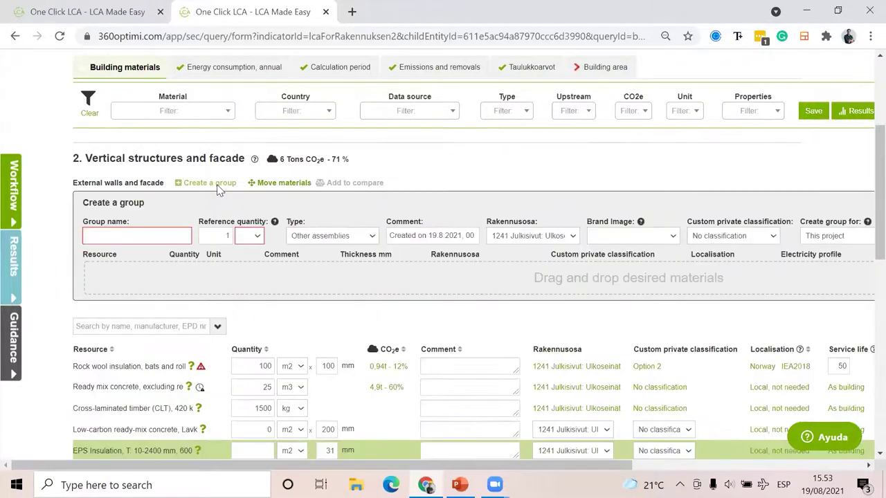
pyautogui.scroll(-2, 216, 191)
pyautogui.scroll(1, 215, 185)
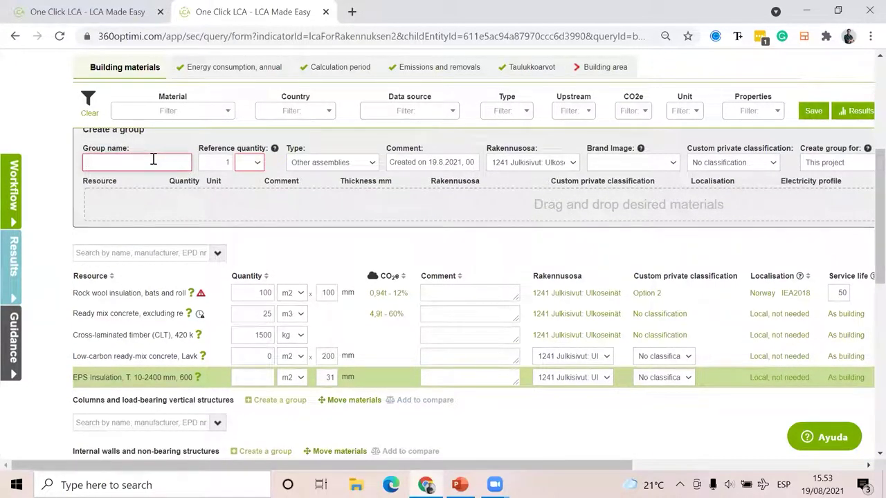
pyautogui.write('Inf')
pyautogui.write('ernal ')
pyautogui.write('wall 6')
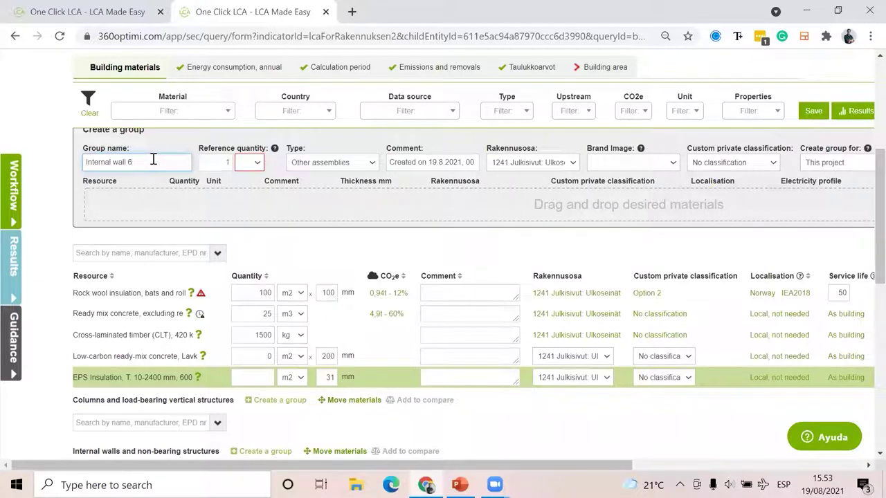
pyautogui.click(252, 162)
pyautogui.click(248, 193)
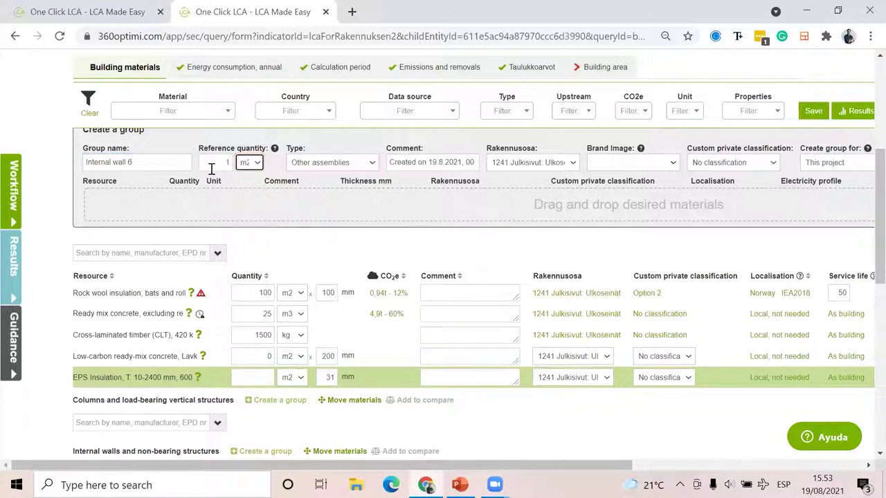
# - Set quantities of 1 m2 for the low-carbon concrete and 0.932 m2 for the EPS insulation, and move both into the group
pyautogui.click(263, 359)
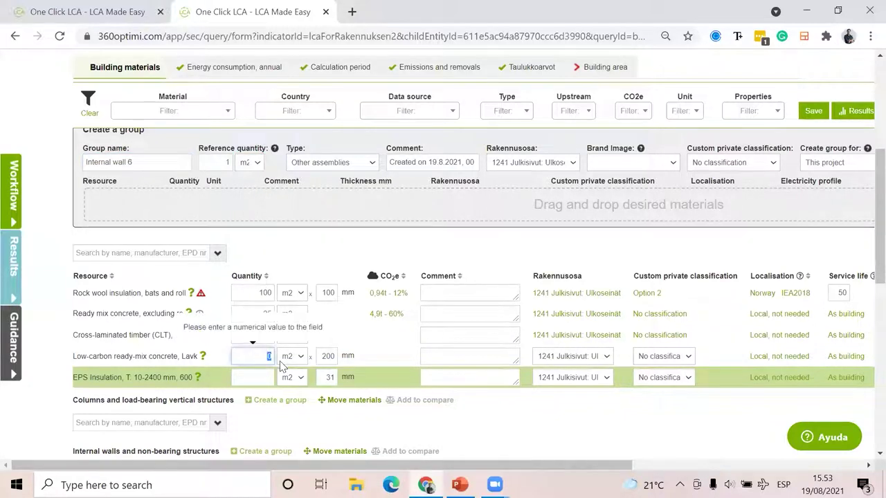
pyautogui.write('1')
pyautogui.click(255, 377)
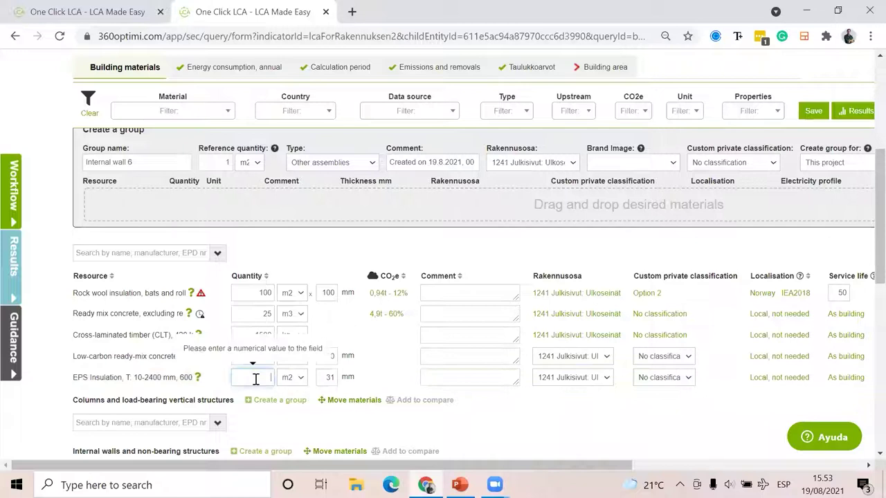
pyautogui.write('.932')
pyautogui.moveTo(177, 356); pyautogui.dragTo(208, 203)
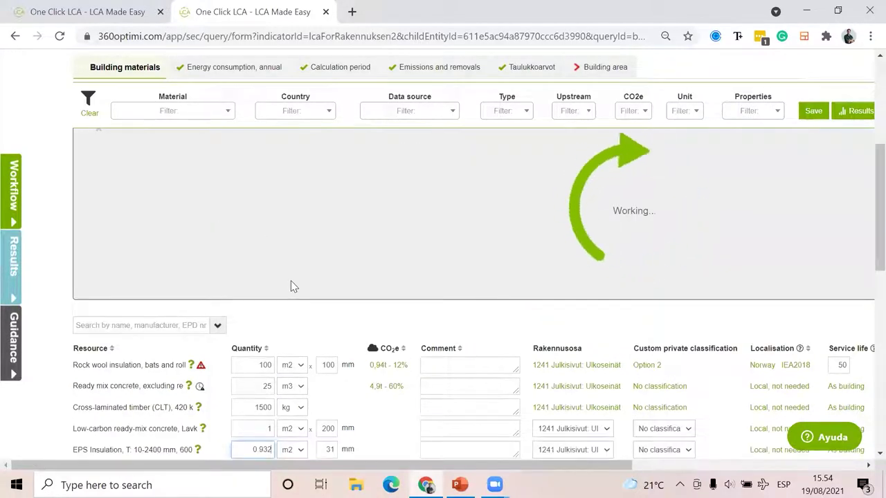
pyautogui.moveTo(201, 358); pyautogui.dragTo(201, 193)
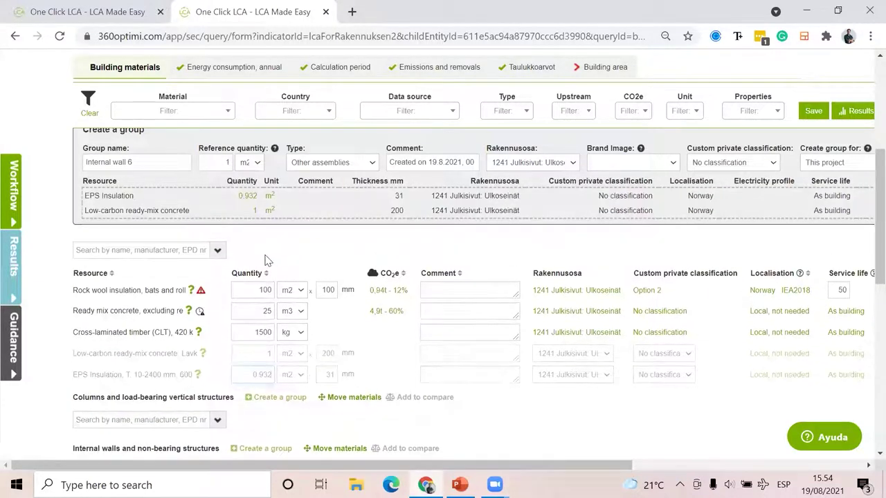
# - Set the Internal wall 6 group's type to internal wall construction and save the group for This project
pyautogui.click(332, 186)
pyautogui.click(334, 245)
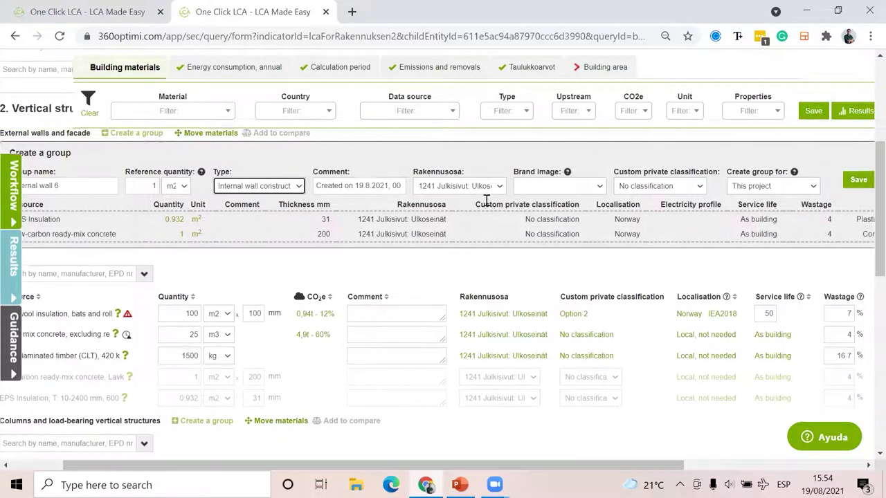
pyautogui.hscroll(5, 487, 201)
pyautogui.click(608, 187)
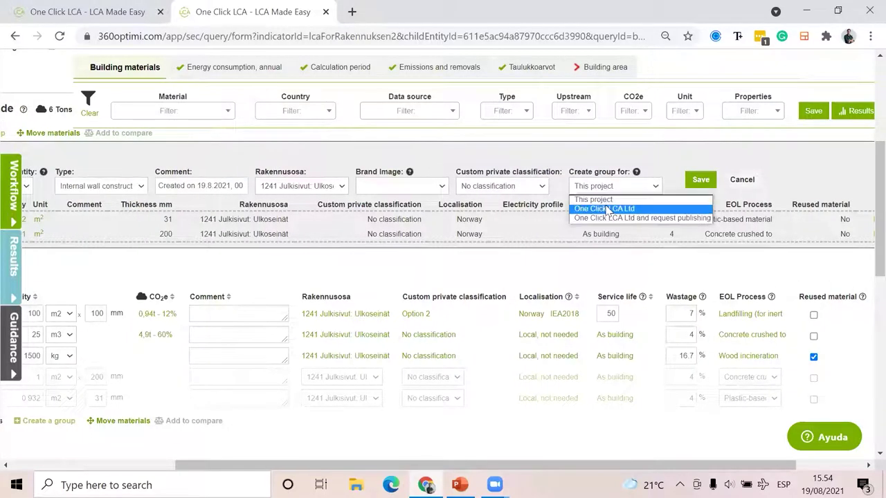
pyautogui.click(604, 208)
pyautogui.hscroll(-5, 471, 224)
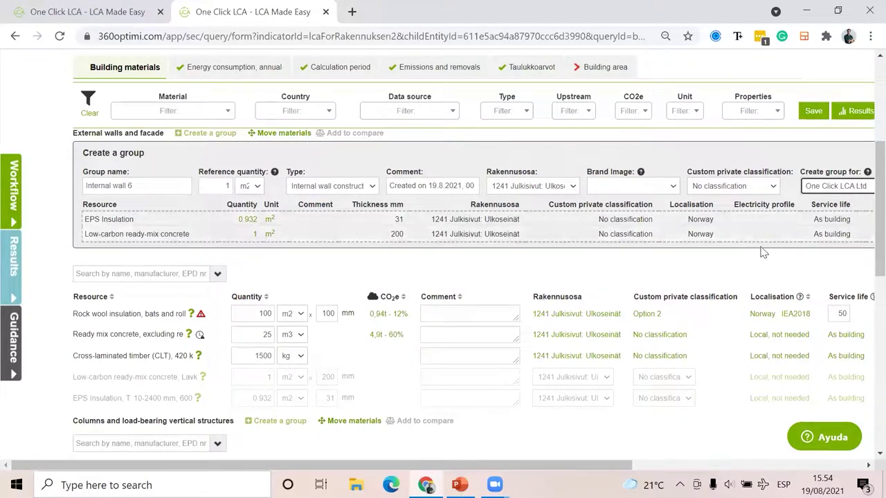
pyautogui.click(822, 188)
pyautogui.click(814, 200)
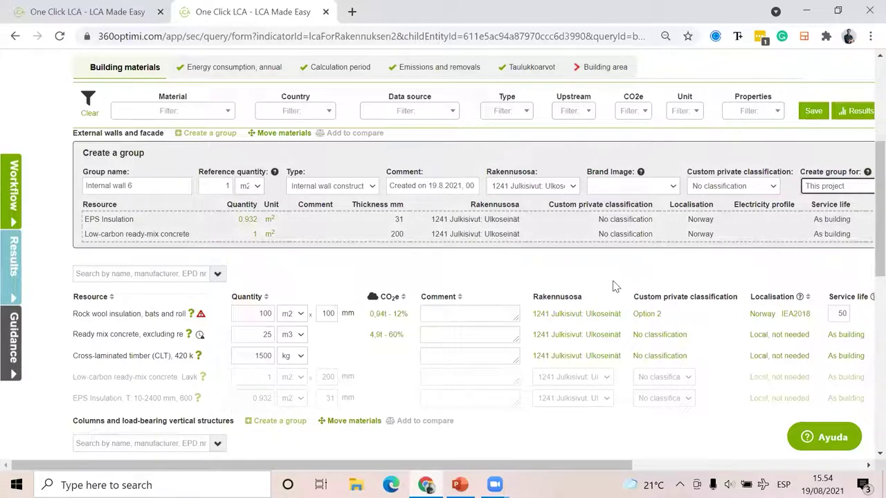
pyautogui.hscroll(5, 646, 257)
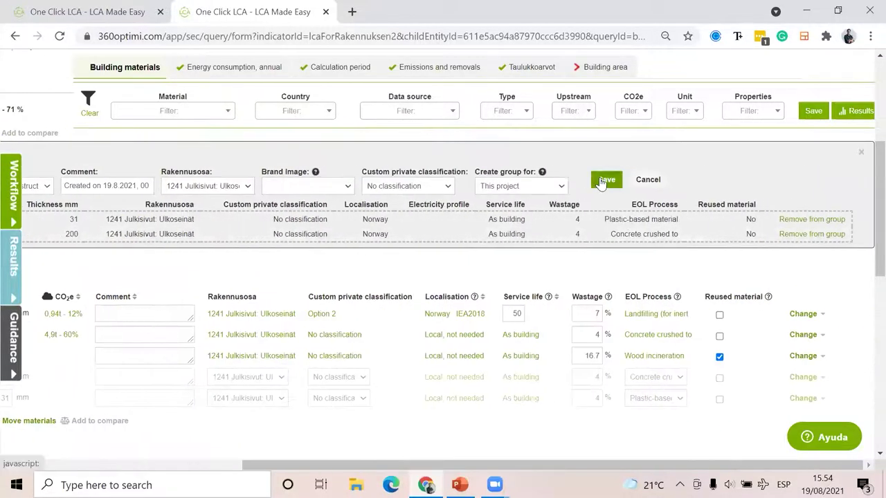
pyautogui.click(603, 181)
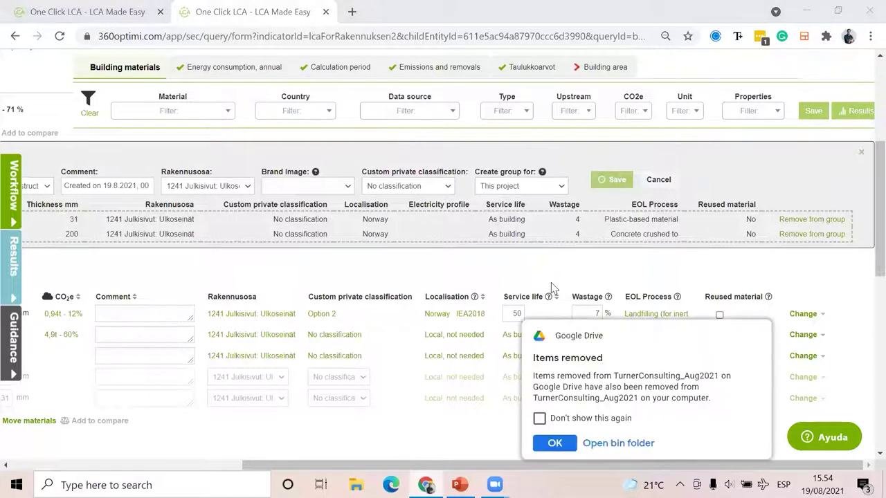
pyautogui.click(560, 445)
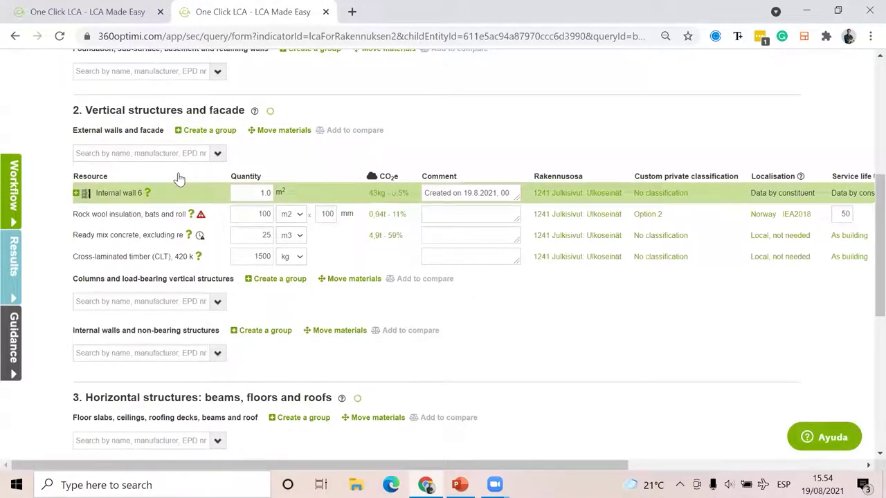
pyautogui.scroll(1, 178, 172)
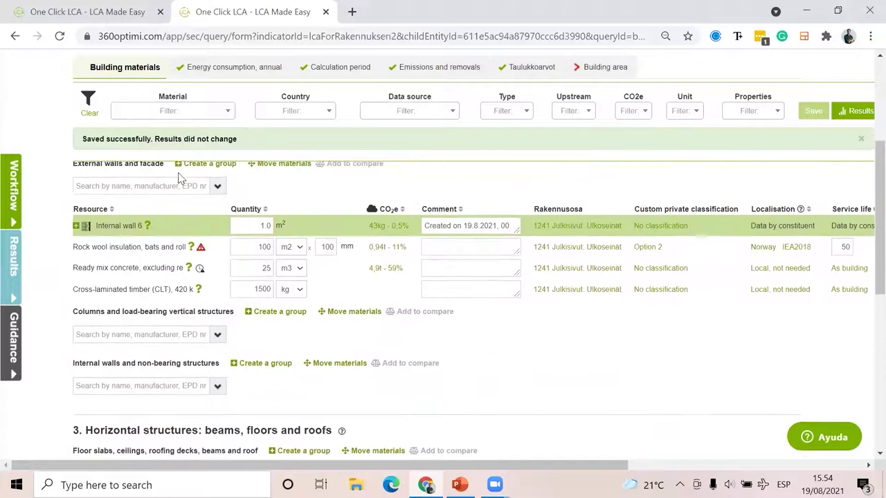
pyautogui.click(140, 205)
pyautogui.write('et')
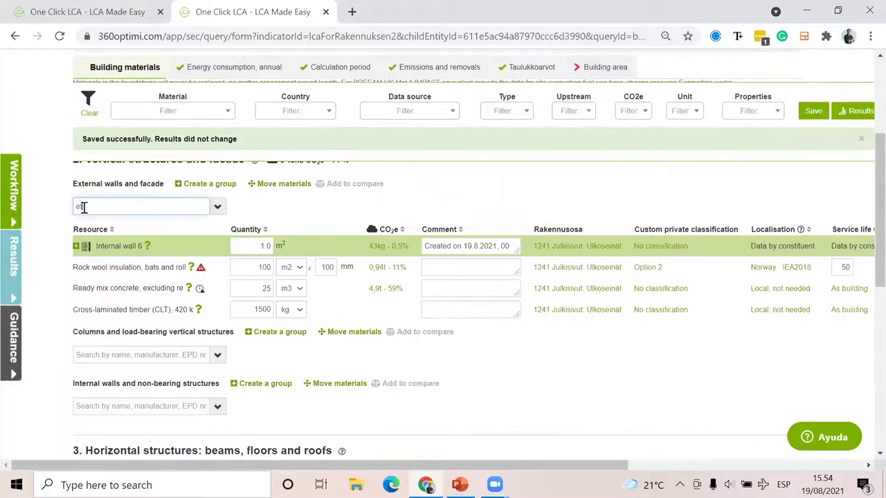
pyautogui.press('BackSpace')
pyautogui.write('internal wal')
pyautogui.press('BackSpace')
pyautogui.press('BackSpace')
pyautogui.press('BackSpace')
pyautogui.press('BackSpace')
pyautogui.press('BackSpace')
pyautogui.press('BackSpace')
pyautogui.press('BackSpace')
pyautogui.press('BackSpace')
pyautogui.press('BackSpace')
pyautogui.press('BackSpace')
pyautogui.press('BackSpace')
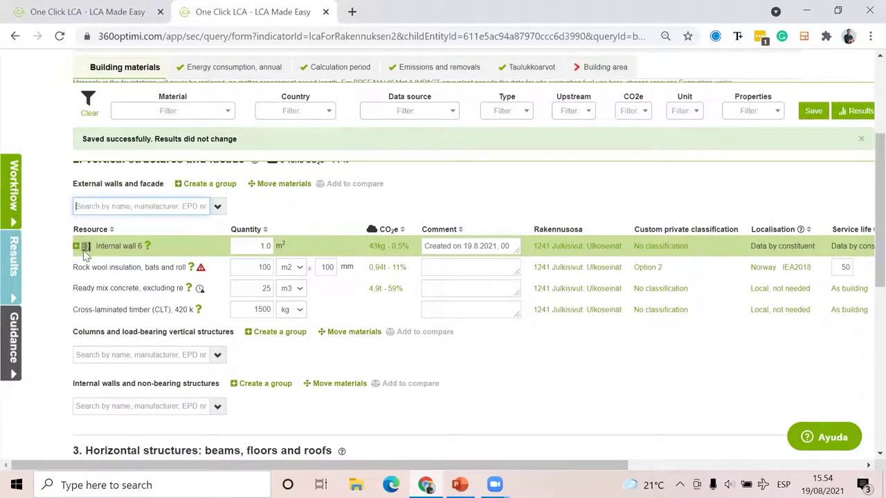
# - Expand the Internal wall 6 group, set its quantity to 540 m2 and save the building materials
pyautogui.click(77, 246)
pyautogui.doubleClick(266, 246)
pyautogui.press('BackSpace')
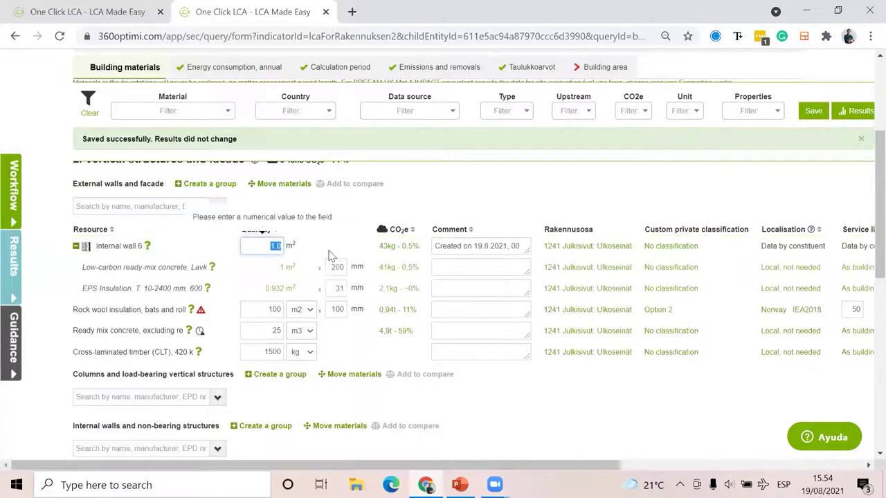
pyautogui.write('6')
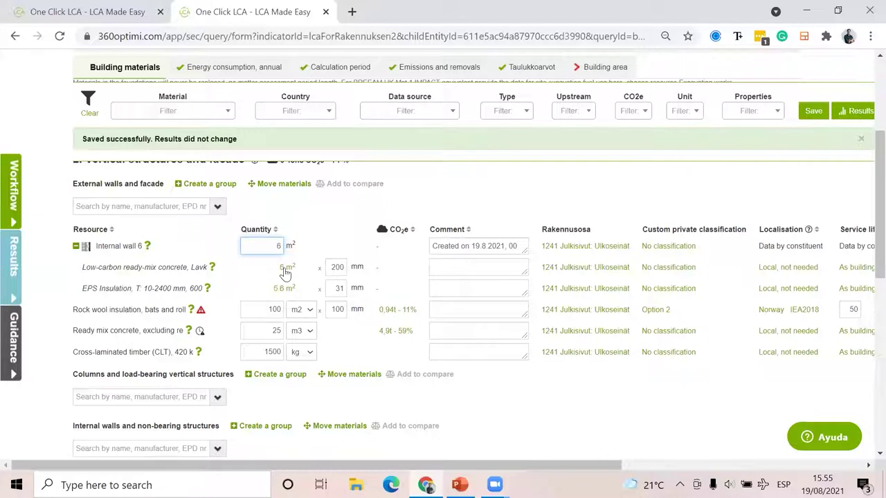
pyautogui.write('50790')
pyautogui.press('BackSpace')
pyautogui.press('BackSpace')
pyautogui.press('BackSpace')
pyautogui.write('7')
pyautogui.write('540')
pyautogui.hscroll(5, 358, 263)
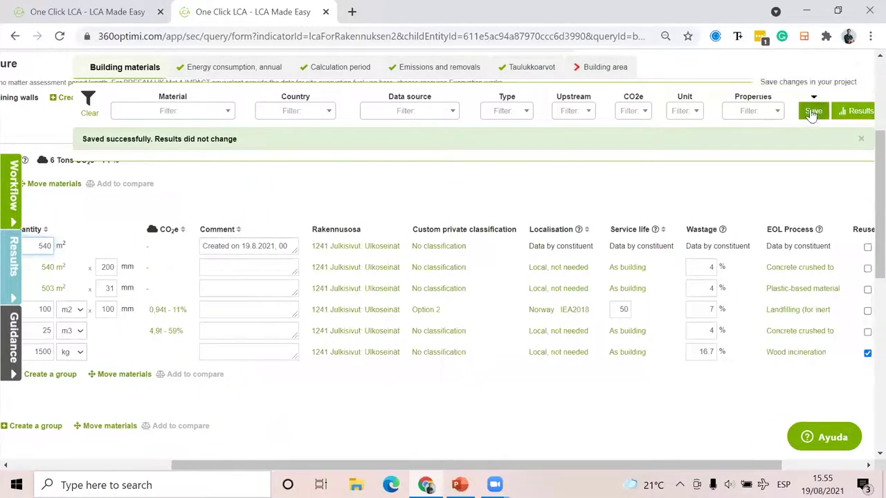
pyautogui.click(812, 112)
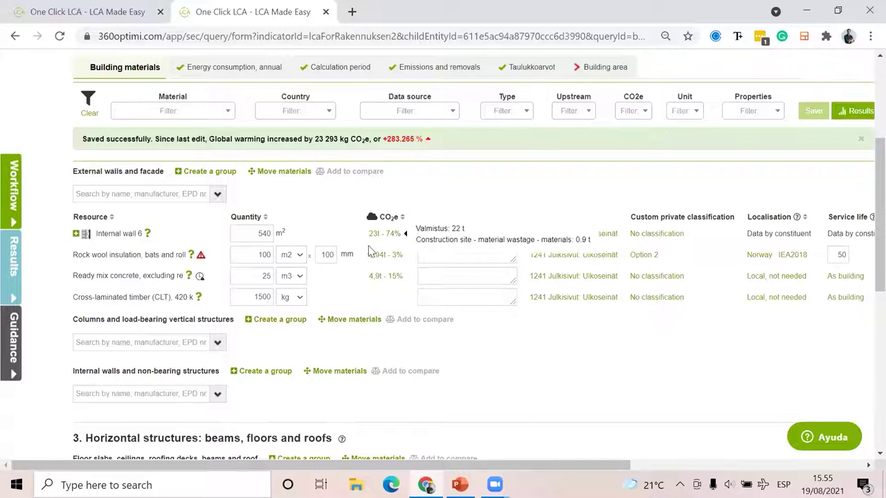
# - Inspect the emissions of the Internal wall 6 constituents and the carbonisation input under Emissions and removals
pyautogui.click(75, 235)
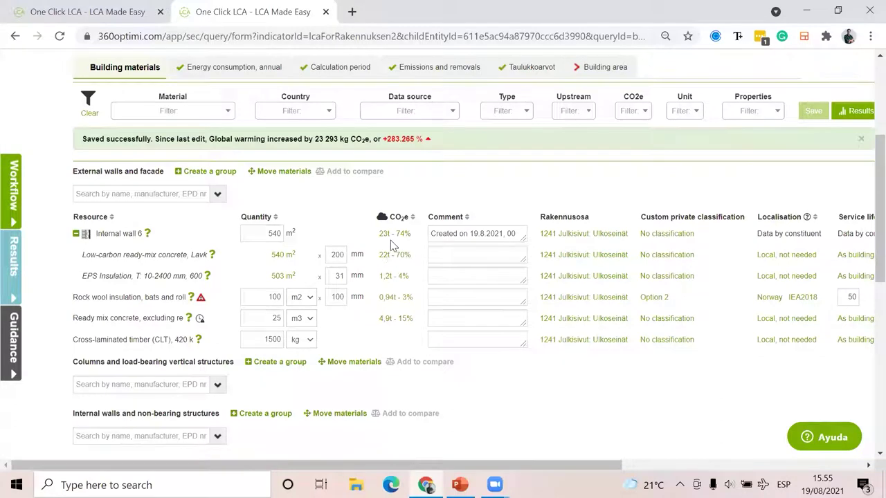
pyautogui.scroll(5, 392, 246)
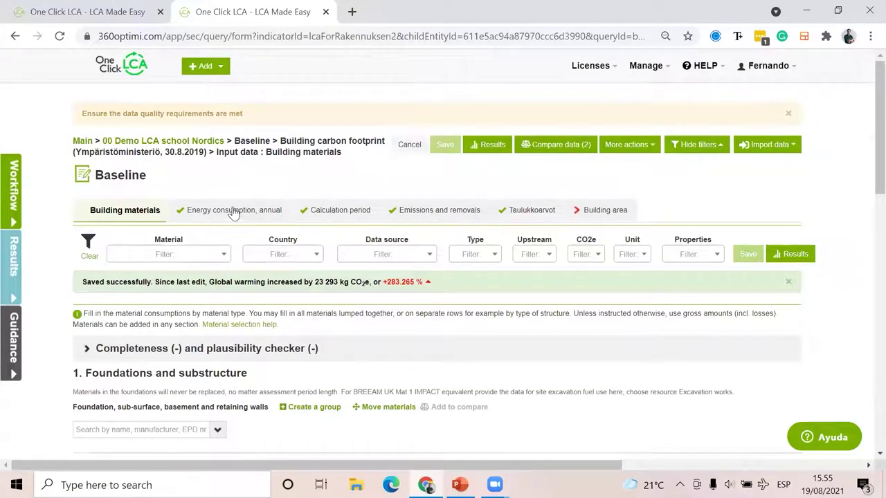
pyautogui.click(425, 214)
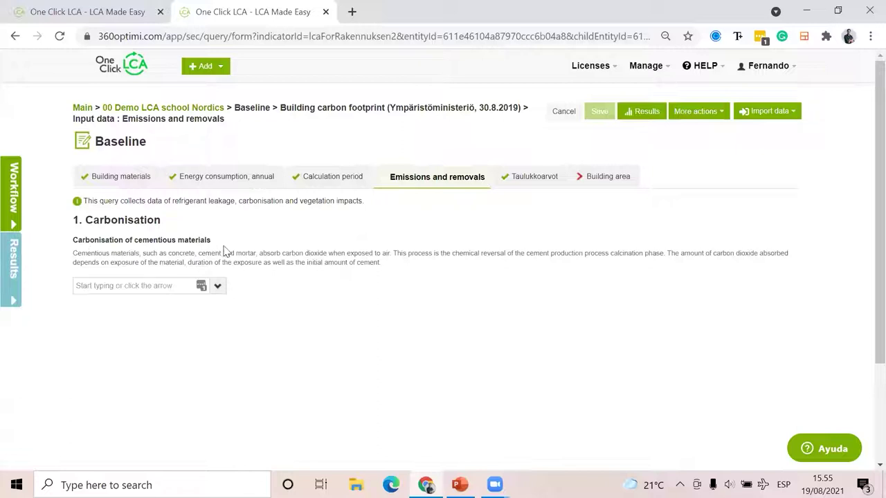
pyautogui.scroll(-1, 275, 289)
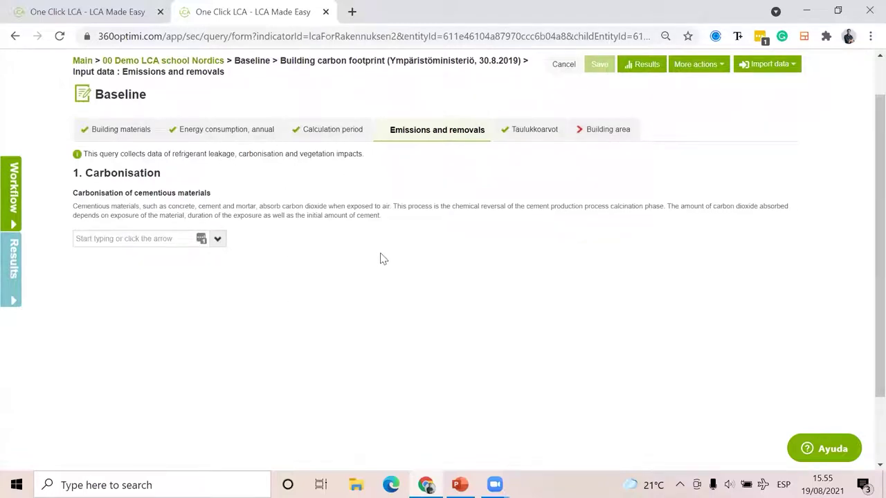
pyautogui.scroll(1, 383, 257)
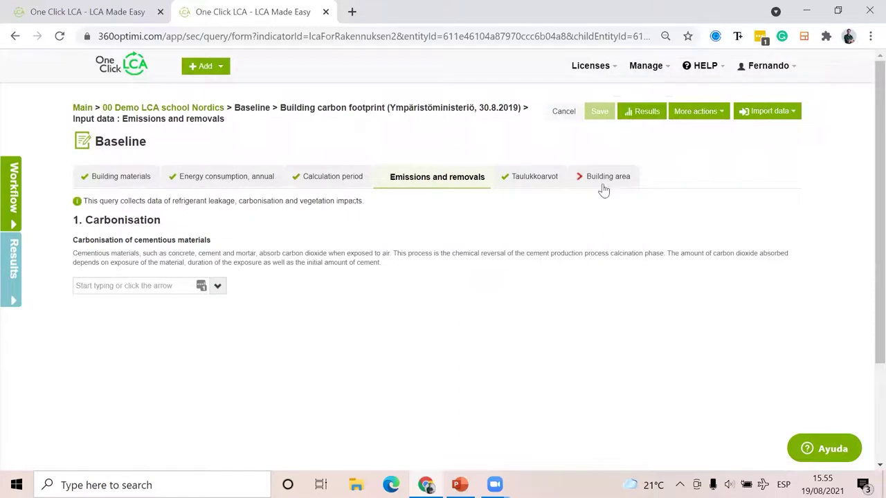
# - Show the Baseline's Building carbon footprint results and break down the A-D category into its sub-items
pyautogui.click(643, 113)
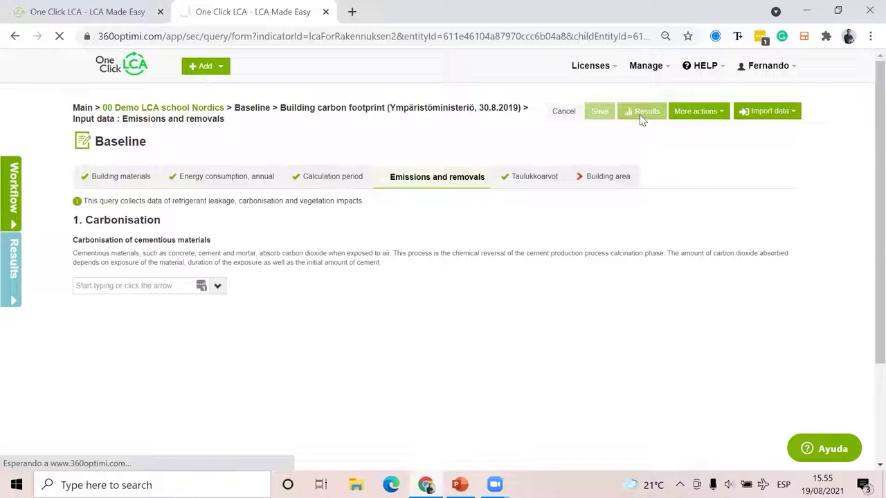
pyautogui.scroll(-4, 486, 200)
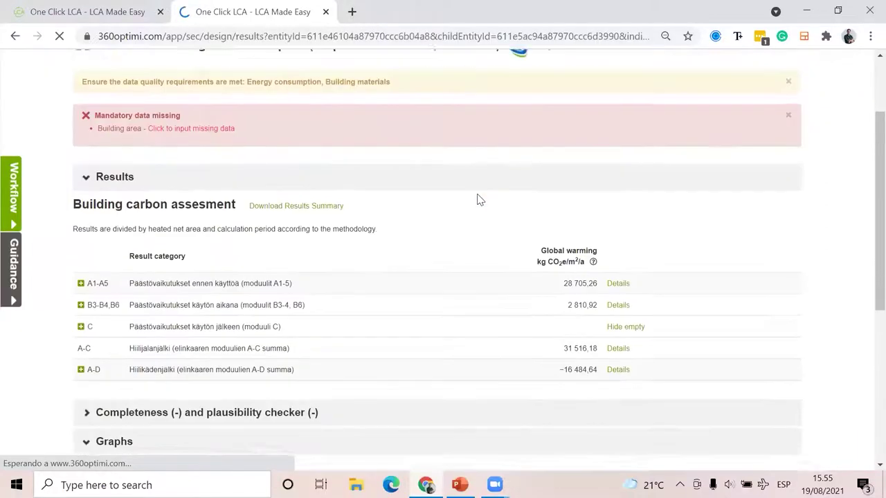
pyautogui.scroll(-1, 443, 217)
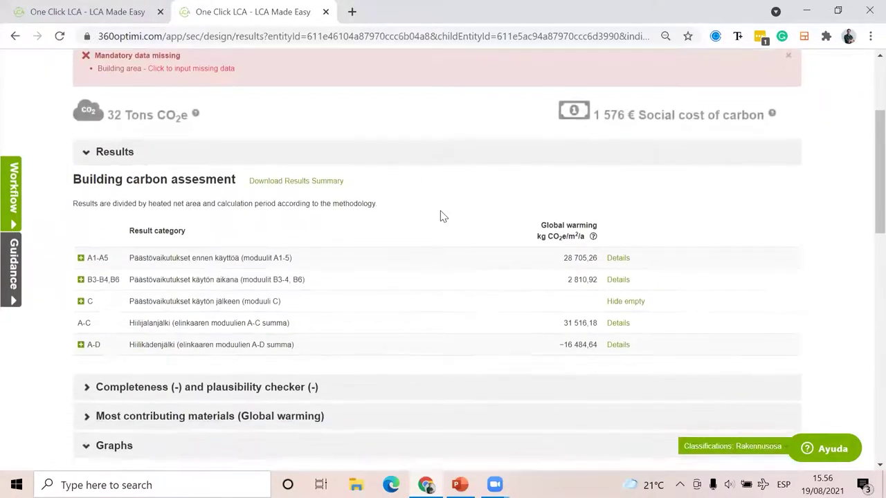
pyautogui.scroll(-1, 443, 216)
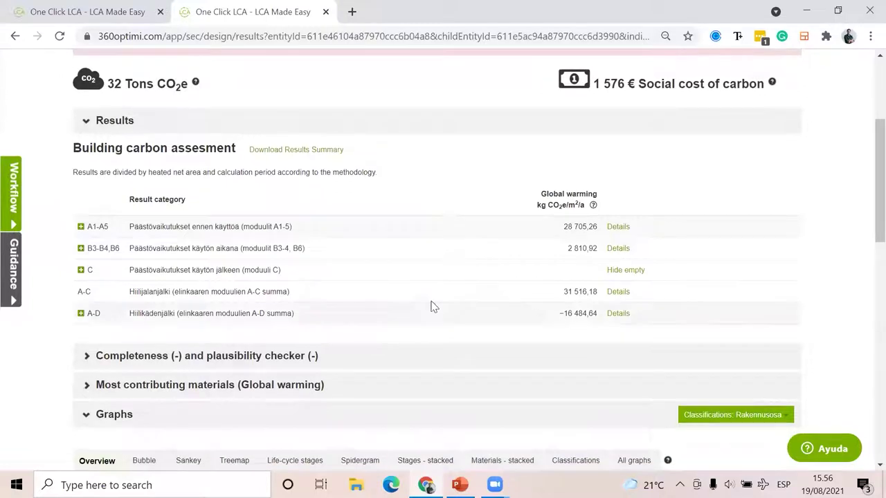
pyautogui.scroll(-2, 464, 268)
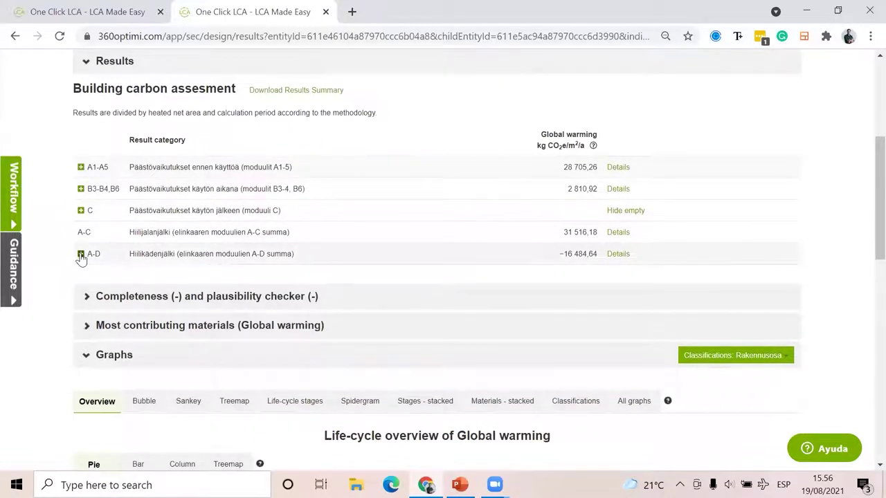
pyautogui.click(81, 254)
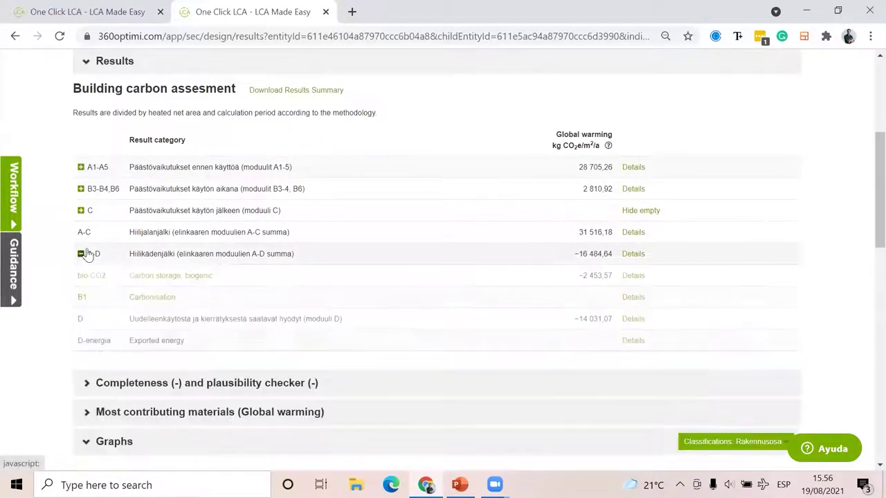
pyautogui.moveTo(565, 255); pyautogui.dragTo(613, 257)
pyautogui.click(580, 310)
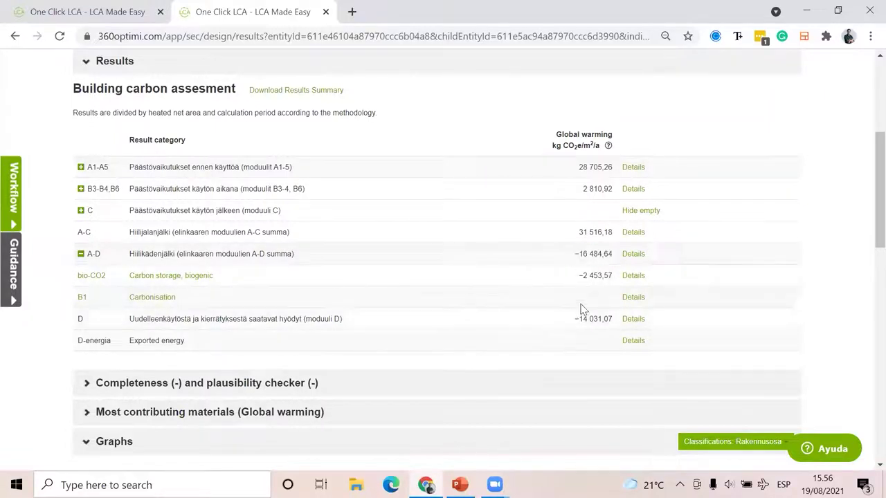
pyautogui.rightClick(609, 319)
pyautogui.click(563, 265)
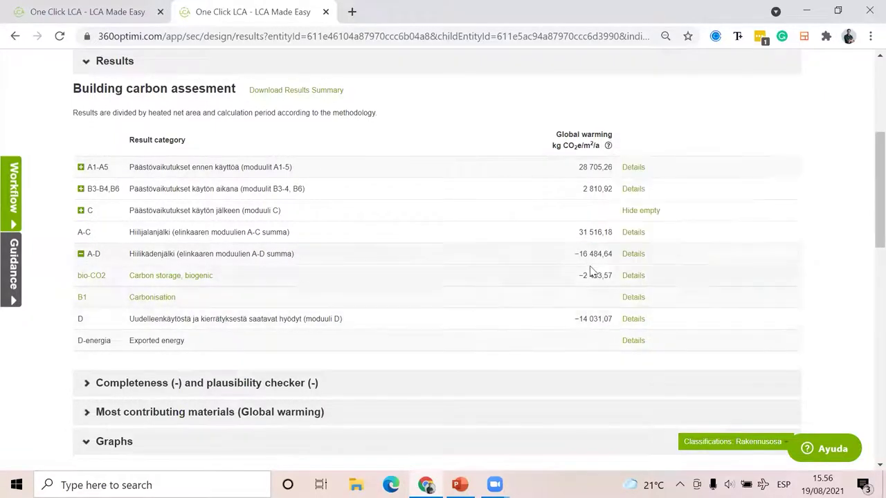
# - Review the life-cycle overview pie charts of global warming and mass in the results
pyautogui.scroll(-2, 538, 297)
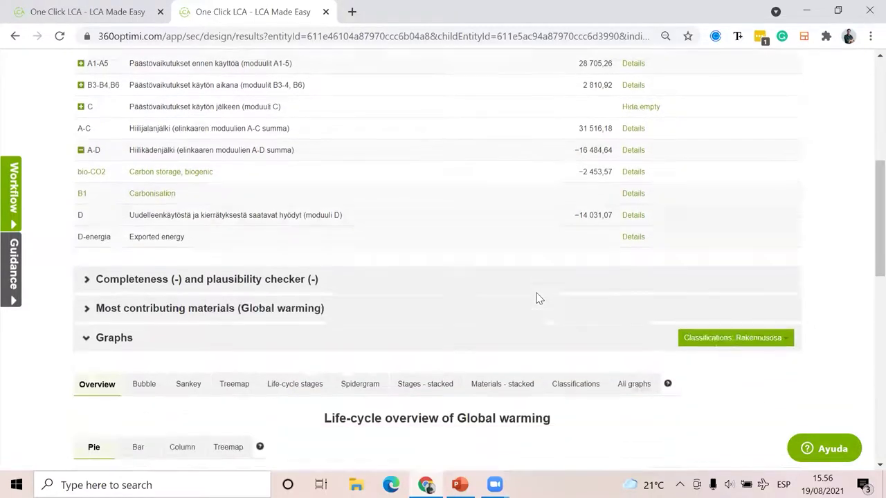
pyautogui.scroll(-5, 538, 298)
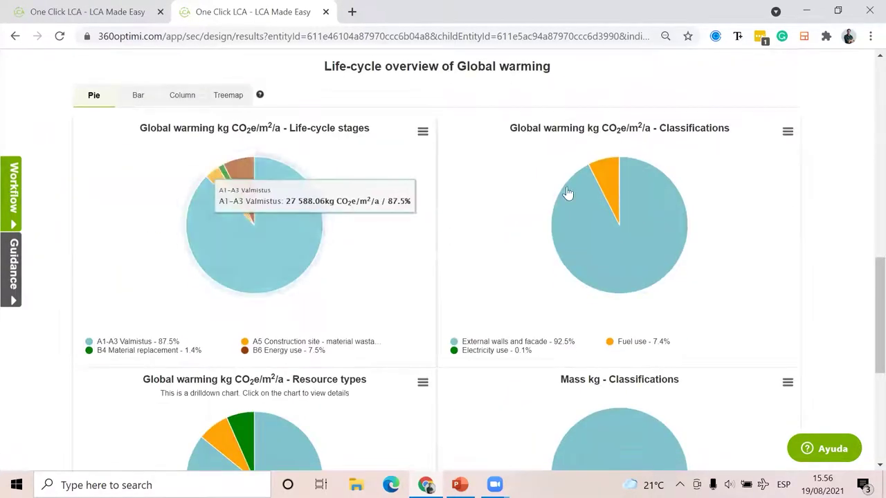
pyautogui.scroll(-3, 370, 259)
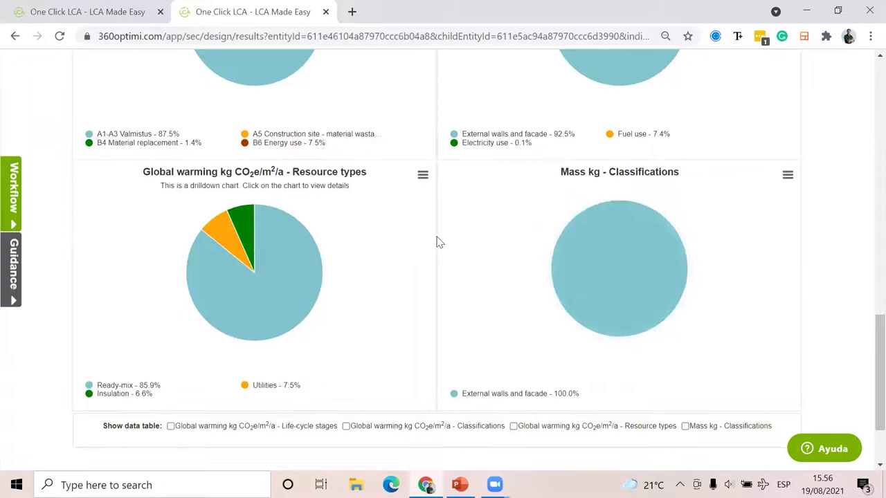
pyautogui.scroll(12, 437, 242)
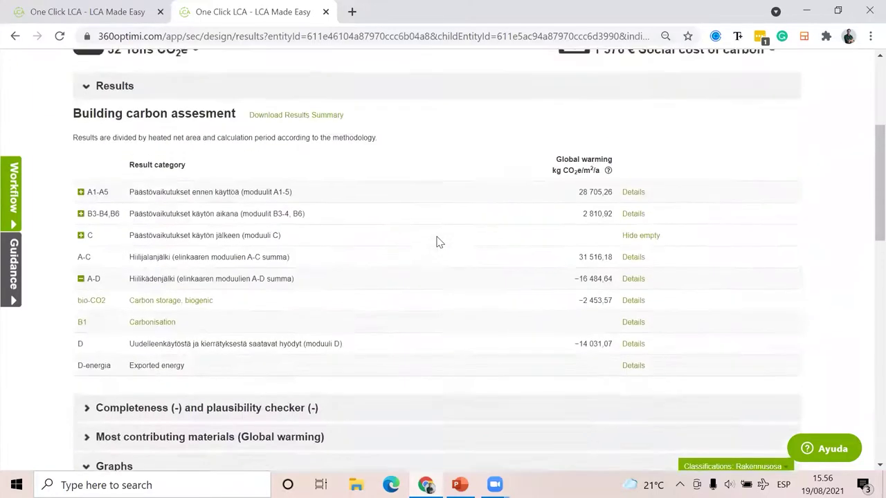
pyautogui.scroll(1, 221, 149)
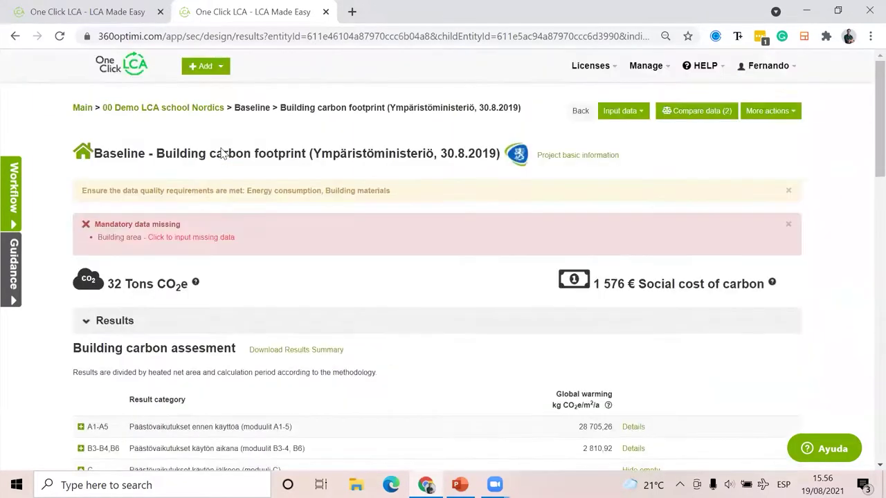
# - Return to the 00 Demo LCA school Nordics project and add a new design named Reference building with the default settings
pyautogui.click(196, 113)
pyautogui.scroll(-3, 261, 209)
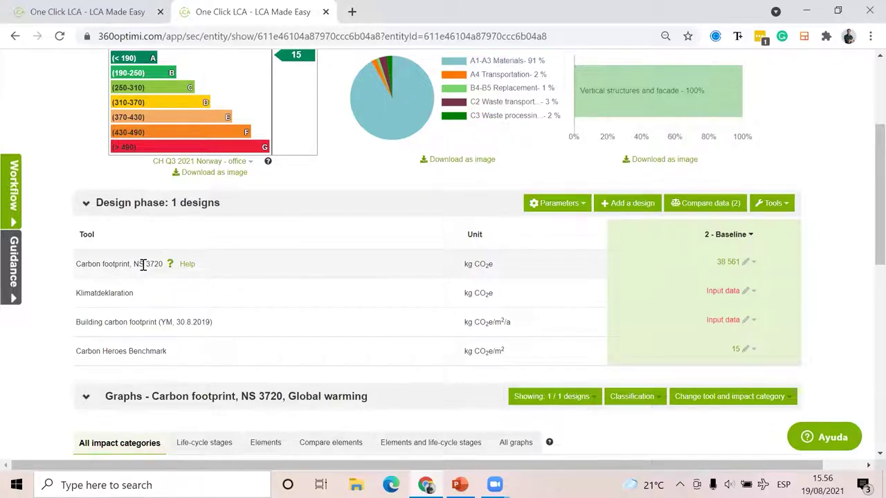
pyautogui.click(638, 204)
pyautogui.click(311, 192)
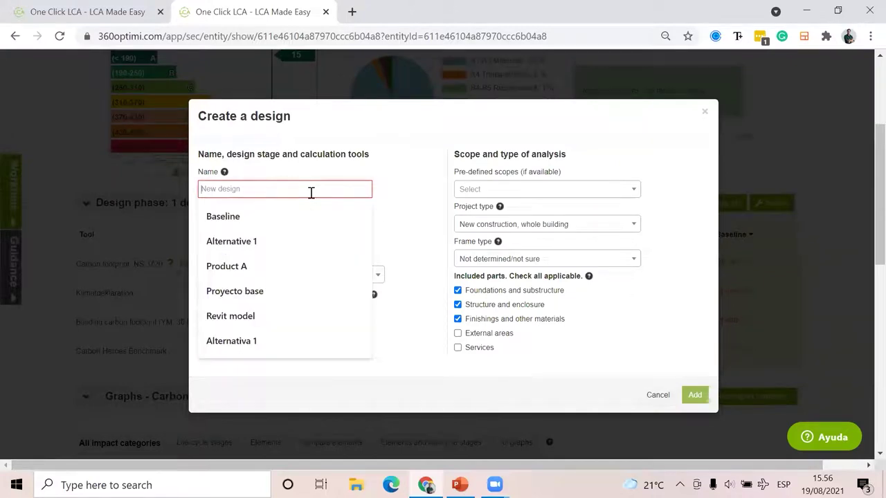
pyautogui.write('Reference building')
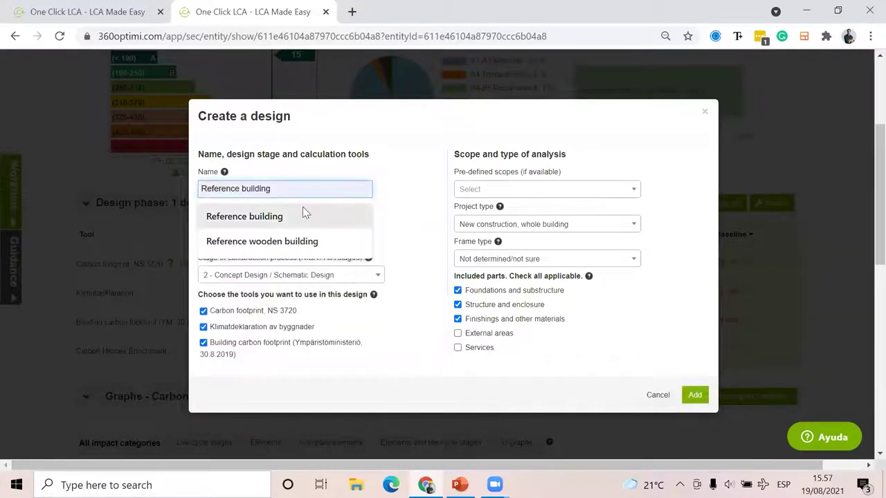
pyautogui.click(263, 215)
pyautogui.click(694, 395)
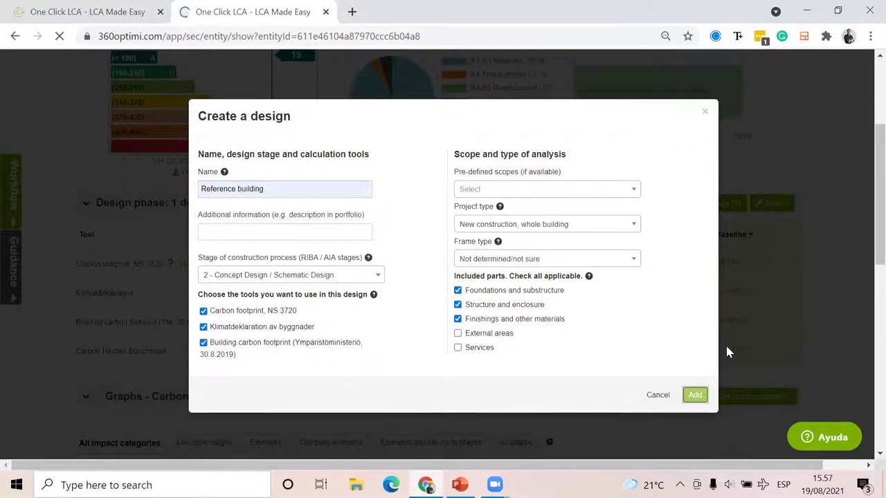
# - Open Carbon Designer for the Reference building design's Carbon footprint, NS 3720 tool
pyautogui.scroll(-5, 727, 349)
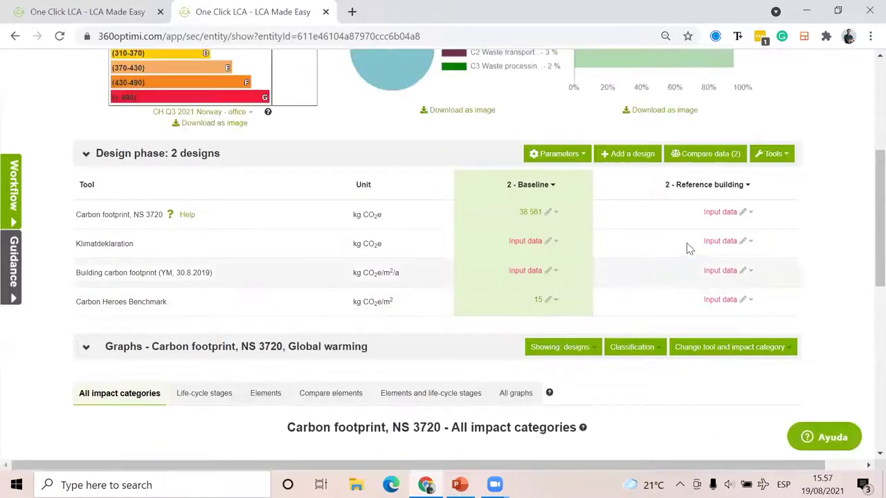
pyautogui.click(745, 219)
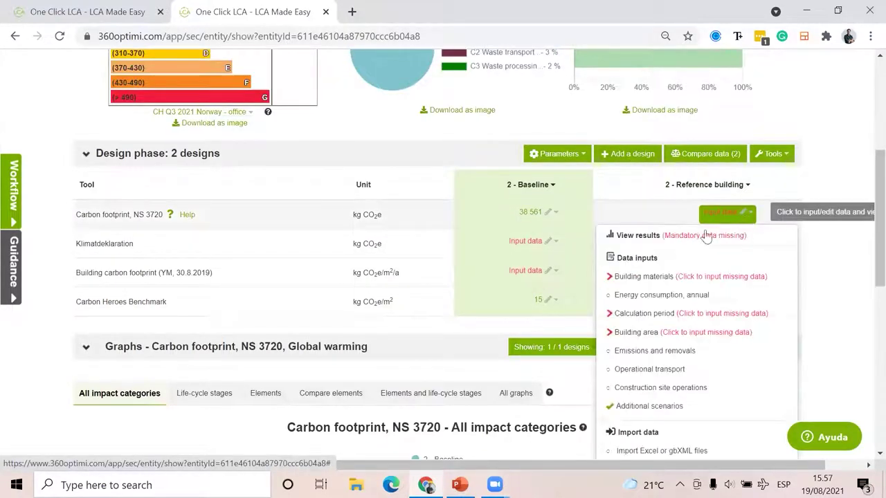
pyautogui.scroll(-3, 713, 249)
pyautogui.click(662, 339)
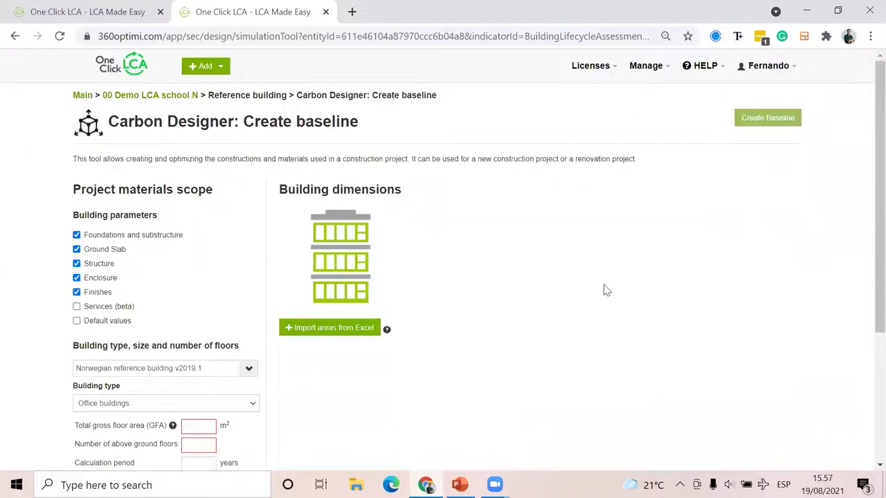
# - Choose Norwegian reference building v2019.1 as the baseline's reference building
pyautogui.scroll(-2, 604, 281)
pyautogui.click(137, 238)
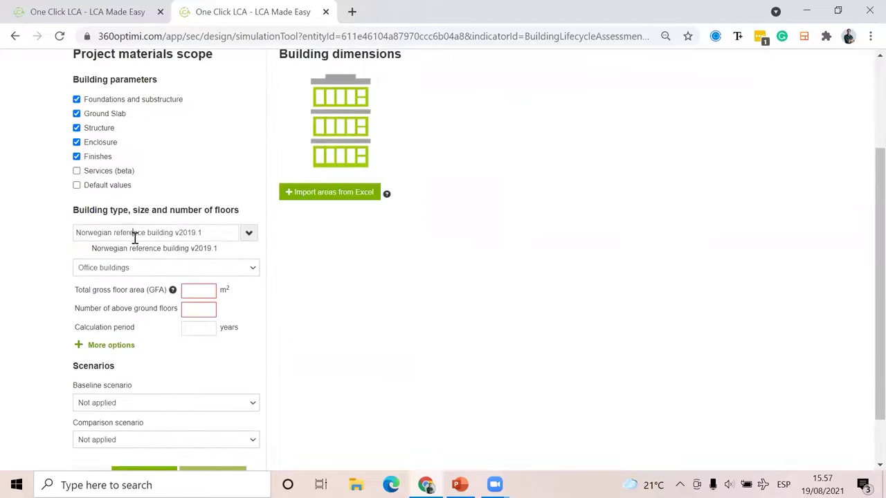
pyautogui.click(183, 252)
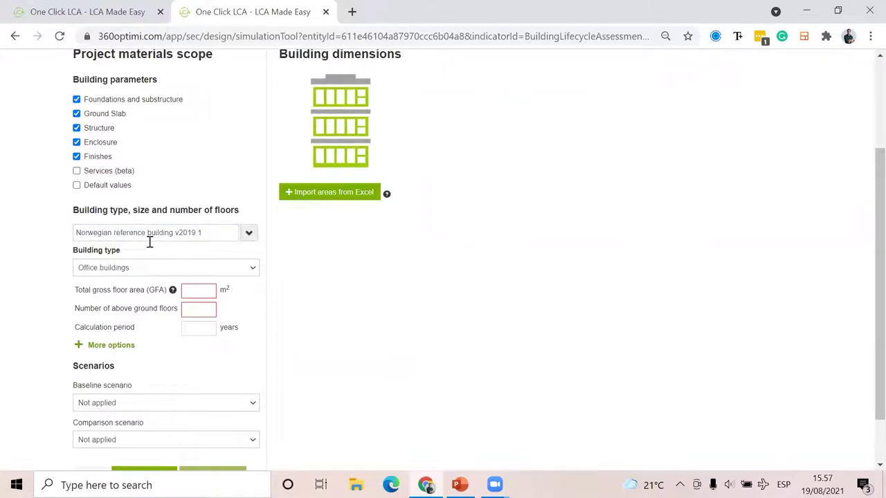
# - Set the gross floor area to 2000 m², above-ground floors to 4 and calculation period to 60 years, and calculate the building areas
pyautogui.rightClick(136, 266)
pyautogui.rightClick(191, 292)
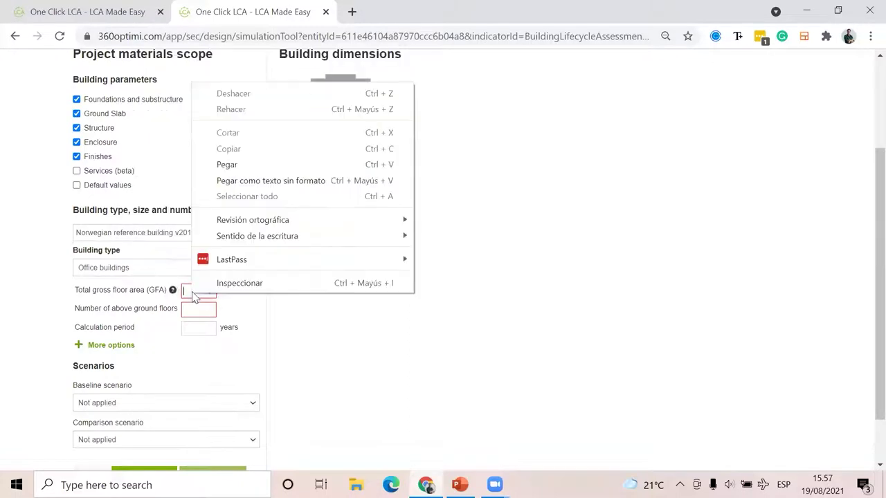
pyautogui.click(191, 293)
pyautogui.write('2000')
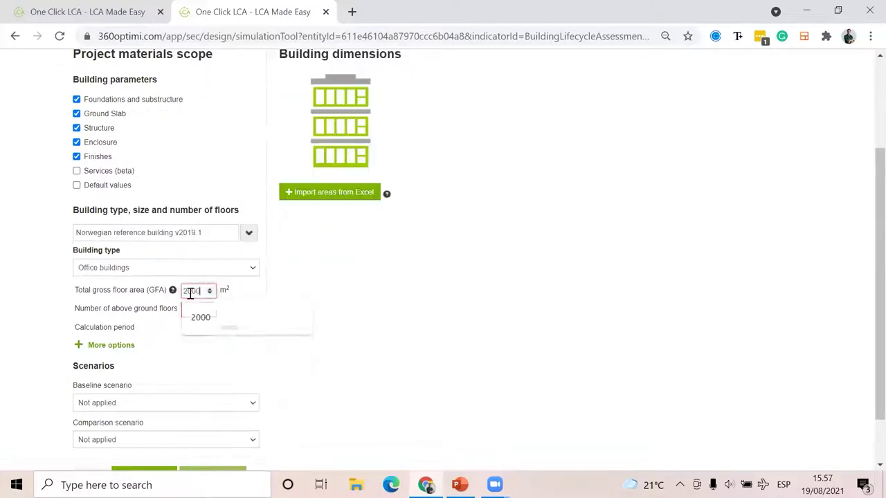
pyautogui.click(201, 308)
pyautogui.press('Down')
pyautogui.press('Down')
pyautogui.press('Return')
pyautogui.click(197, 331)
pyautogui.write('60')
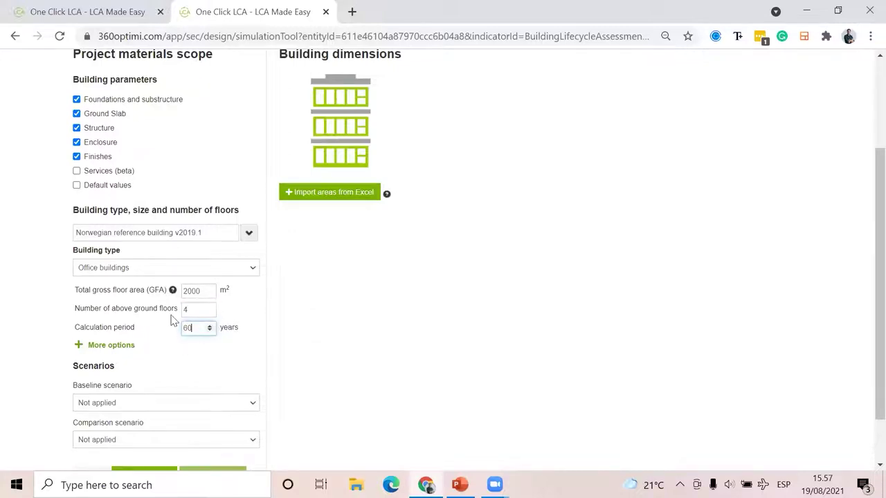
pyautogui.scroll(-1, 172, 316)
pyautogui.click(141, 417)
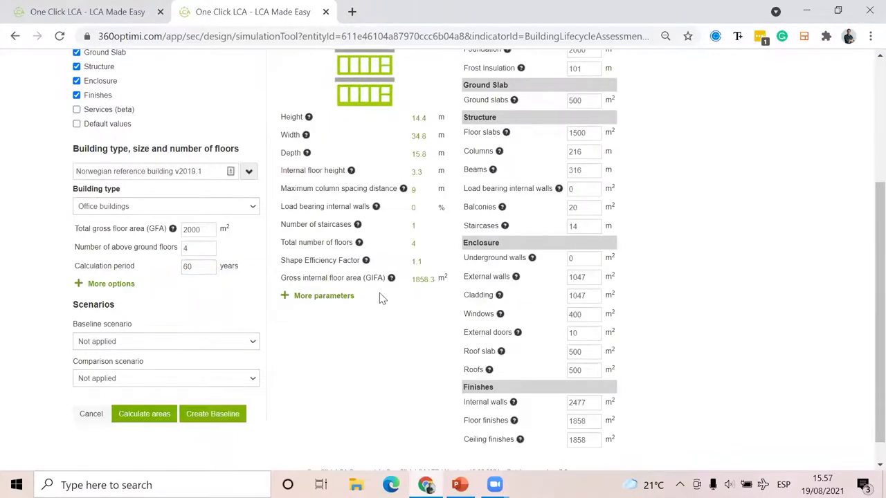
# - Set the balcony area to 0 m² and the window area to 500 m² in the building structures
pyautogui.scroll(2, 379, 293)
pyautogui.scroll(-2, 379, 290)
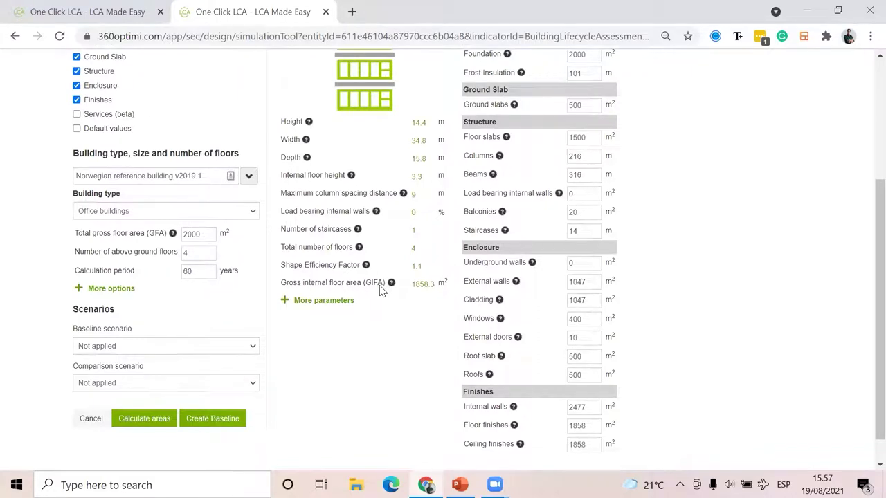
pyautogui.scroll(1, 379, 291)
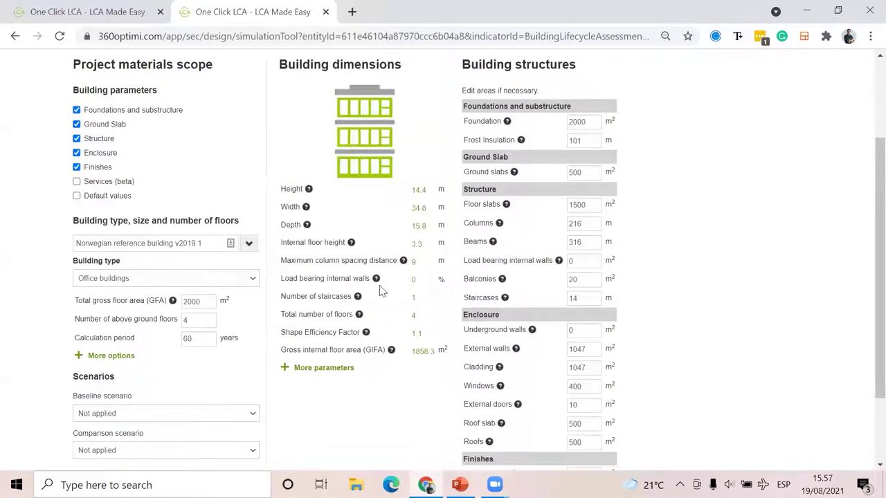
pyautogui.scroll(-2, 554, 279)
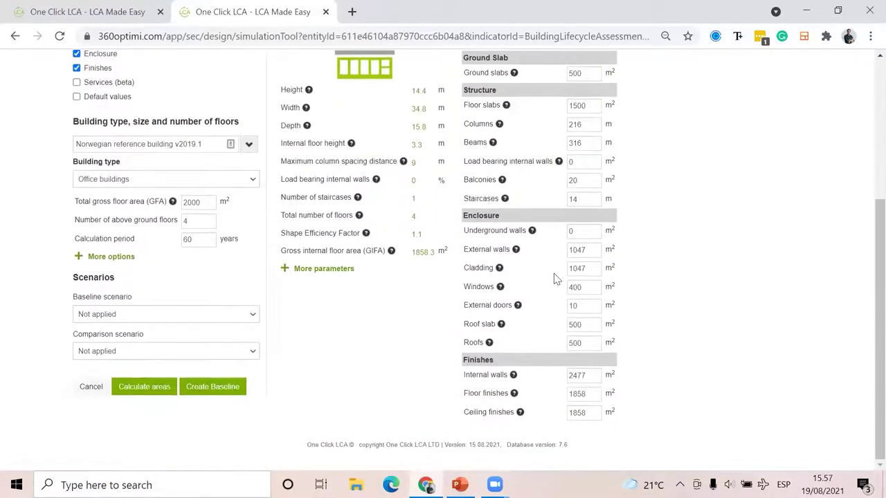
pyautogui.doubleClick(574, 179)
pyautogui.press('BackSpace')
pyautogui.write('0')
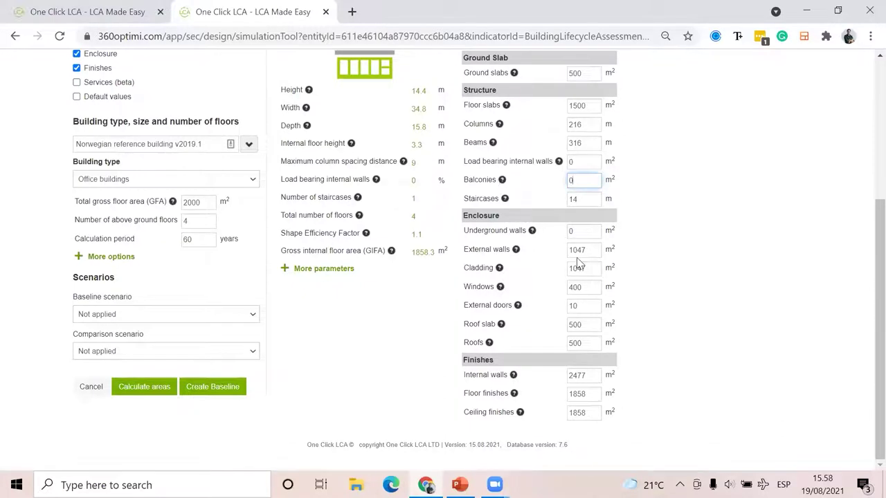
pyautogui.doubleClick(588, 288)
pyautogui.press('BackSpace')
pyautogui.write('500')
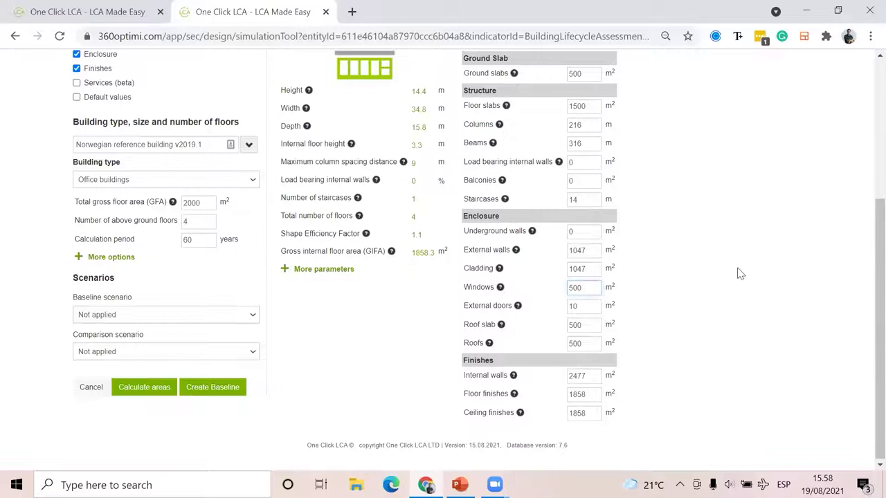
# - Try Concrete - Precast and Wood as the baseline scenario
pyautogui.scroll(3, 406, 229)
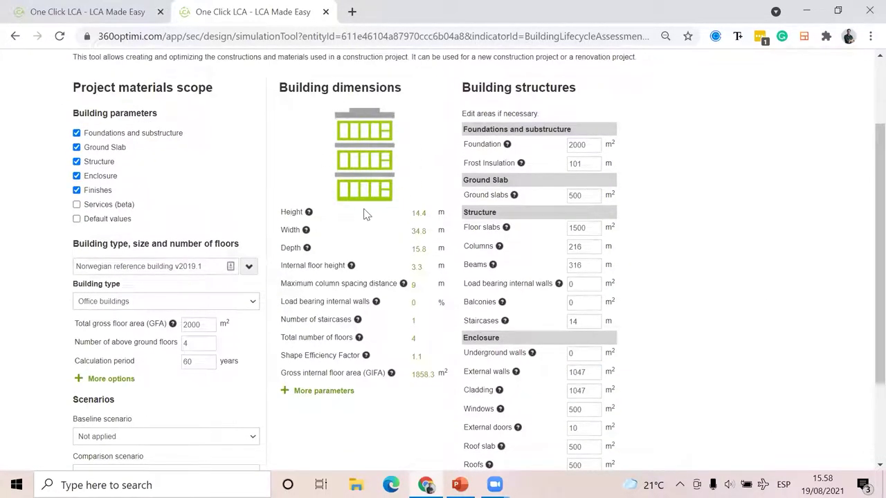
pyautogui.scroll(-1, 389, 162)
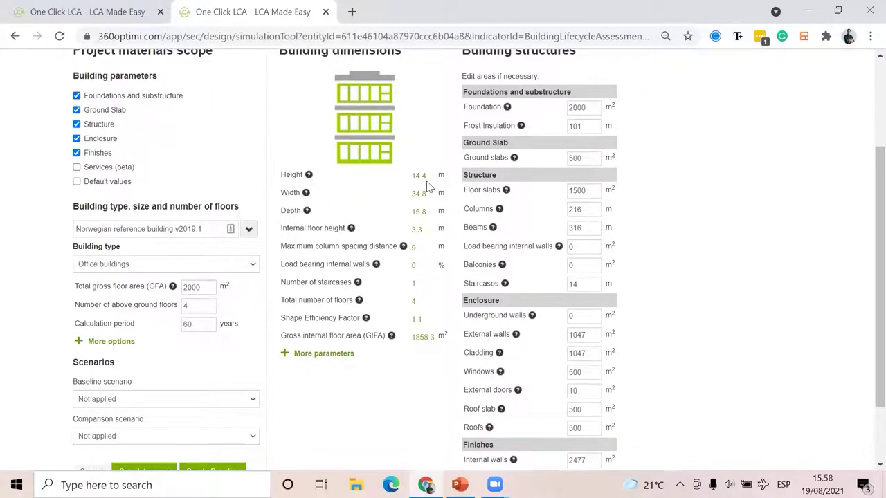
pyautogui.scroll(-2, 422, 244)
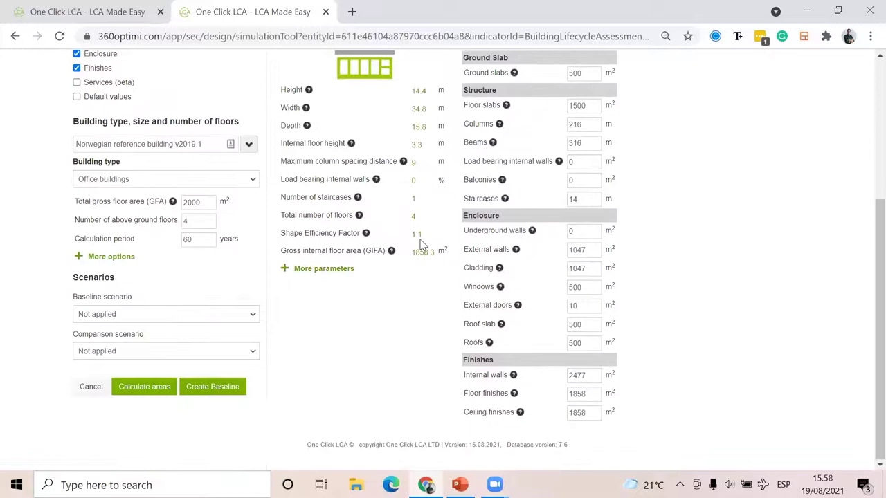
pyautogui.click(130, 315)
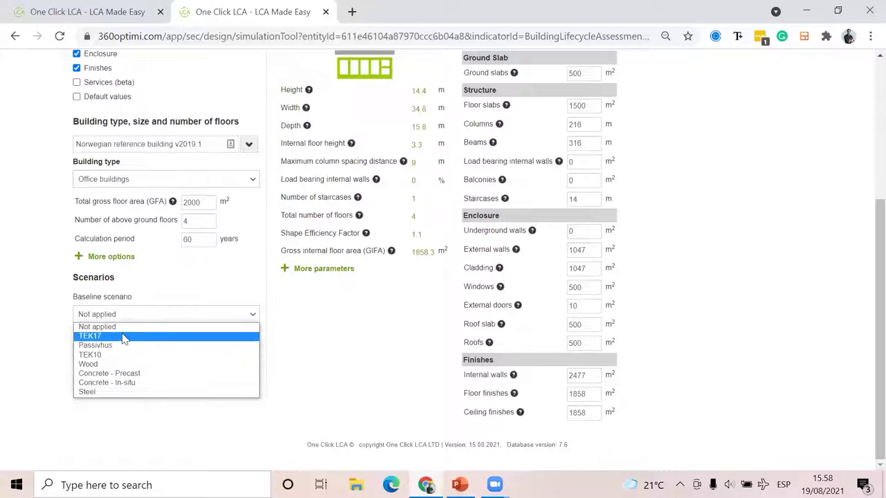
pyautogui.click(141, 373)
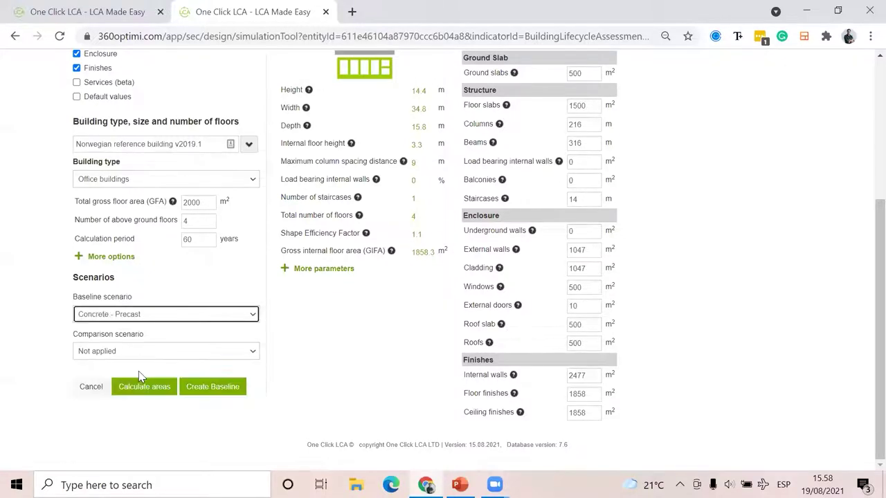
pyautogui.click(156, 316)
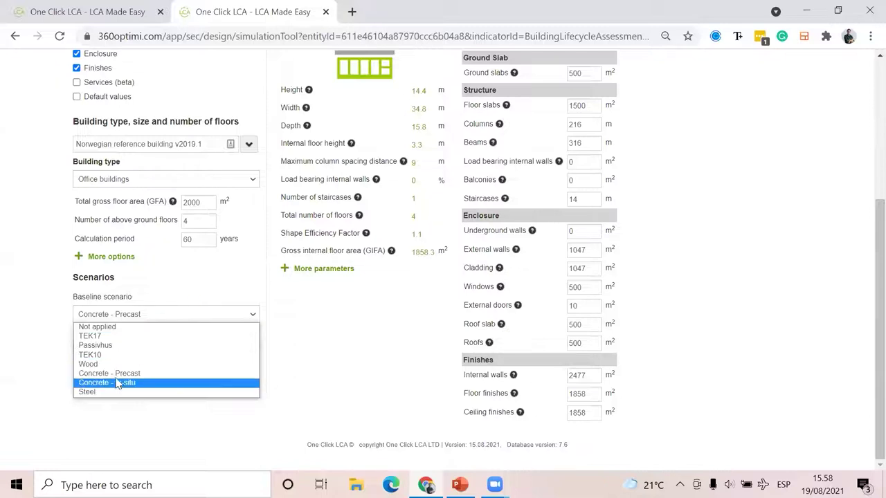
pyautogui.click(96, 365)
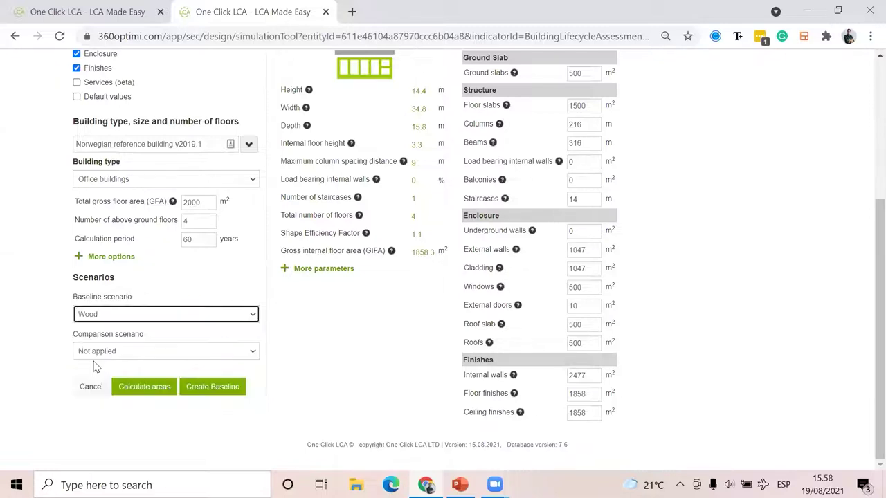
# - Set the baseline scenario to Not applied and create the baseline
pyautogui.click(136, 314)
pyautogui.click(108, 328)
pyautogui.click(217, 390)
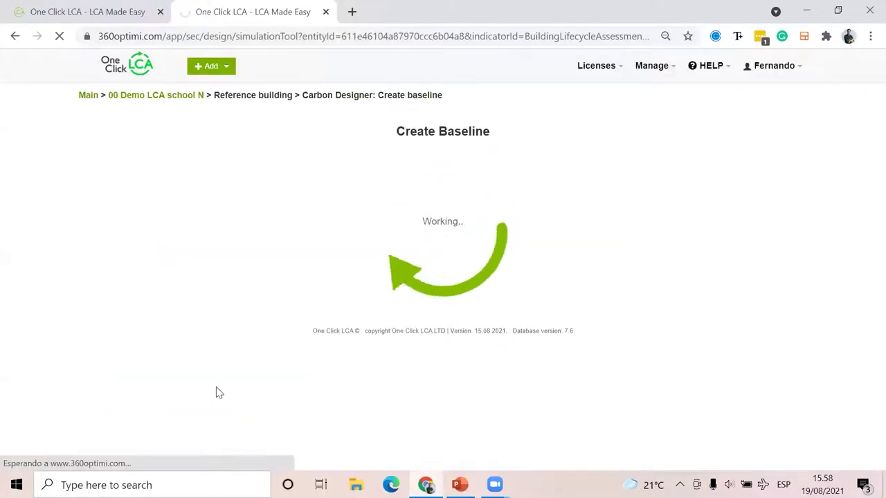
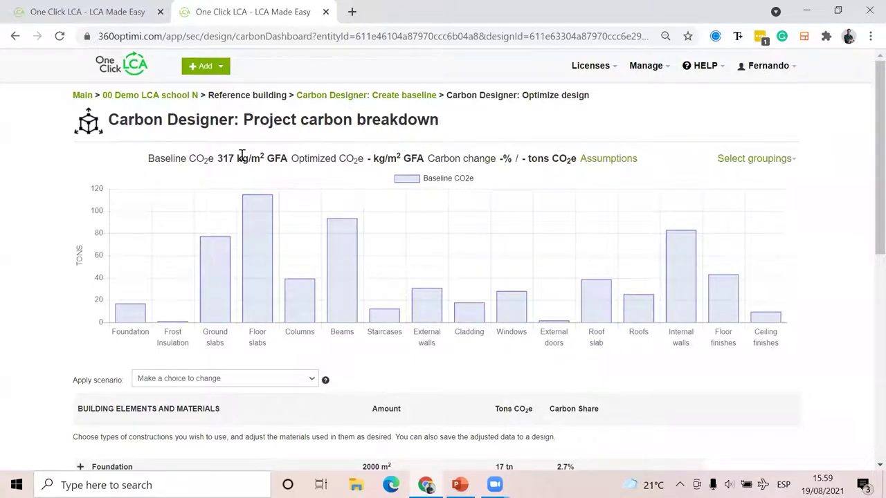
# - Examine the baseline carbon chart by building element and the construction options for Frost insulation
pyautogui.moveTo(230, 274)
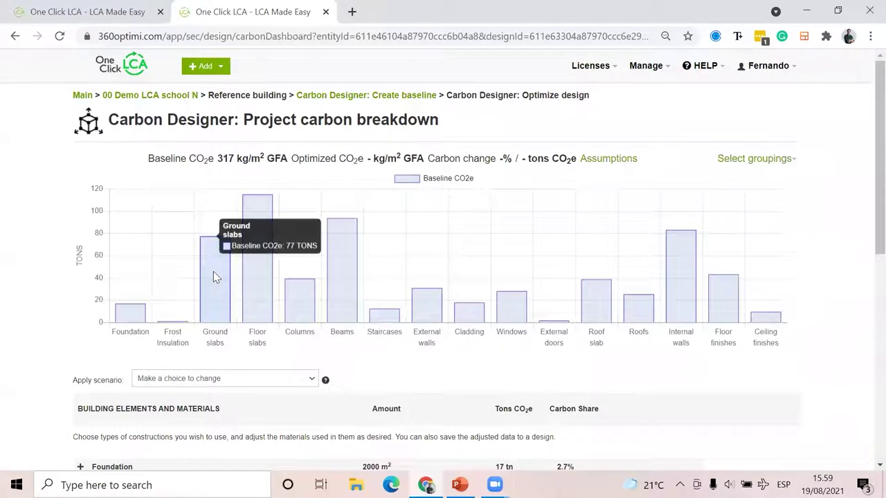
pyautogui.moveTo(258, 283)
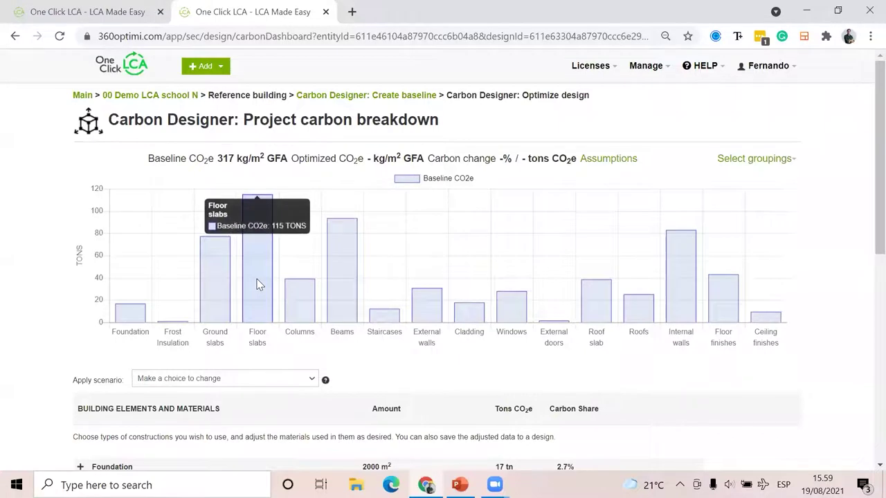
pyautogui.moveTo(334, 296)
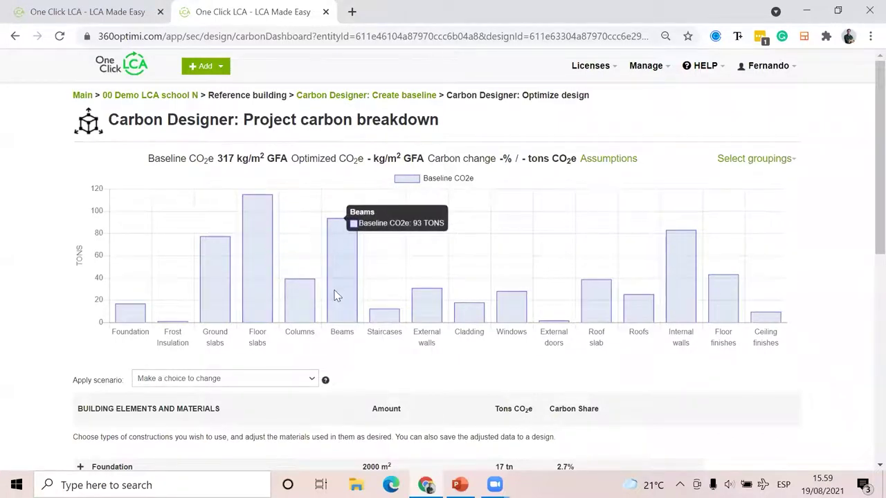
pyautogui.moveTo(467, 308)
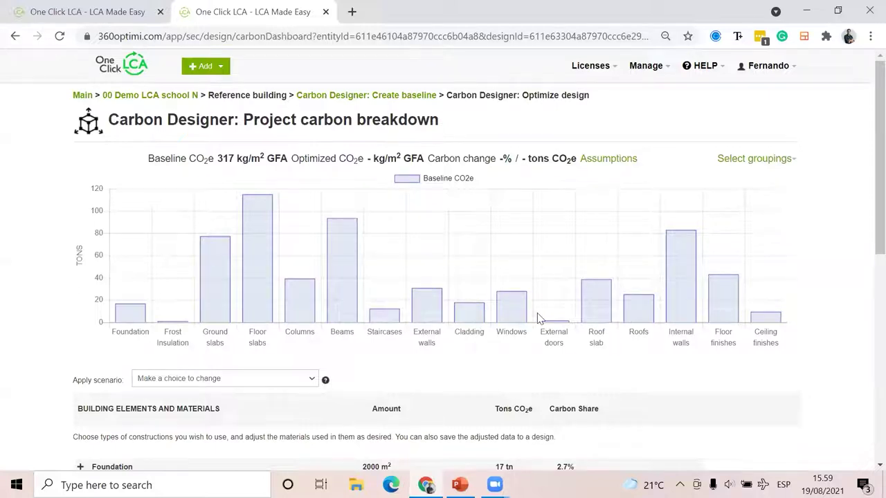
pyautogui.scroll(-3, 536, 319)
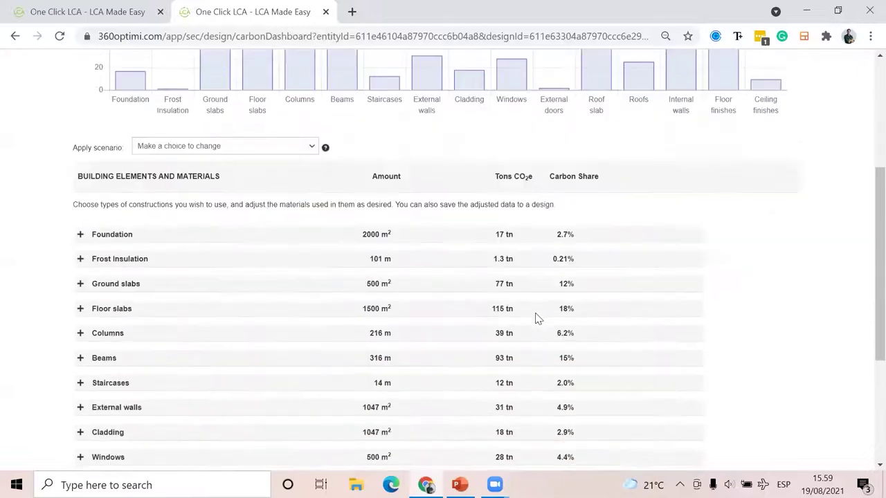
pyautogui.click(101, 258)
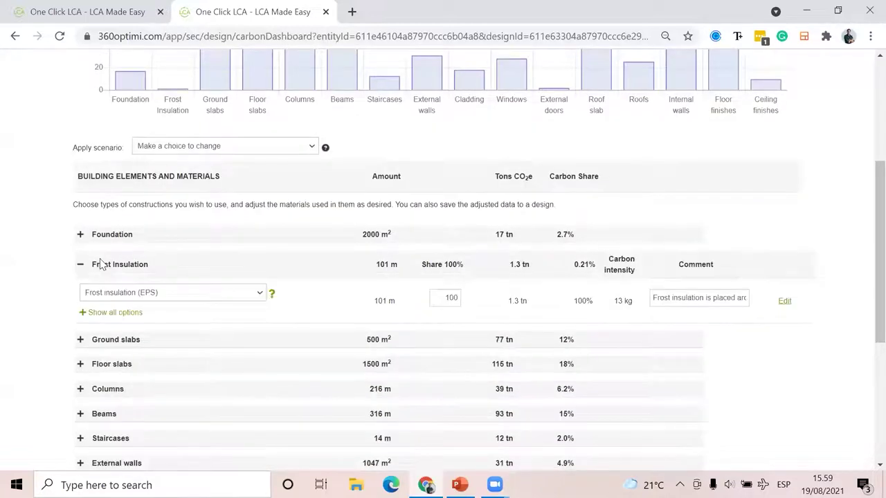
pyautogui.click(144, 295)
pyautogui.click(145, 305)
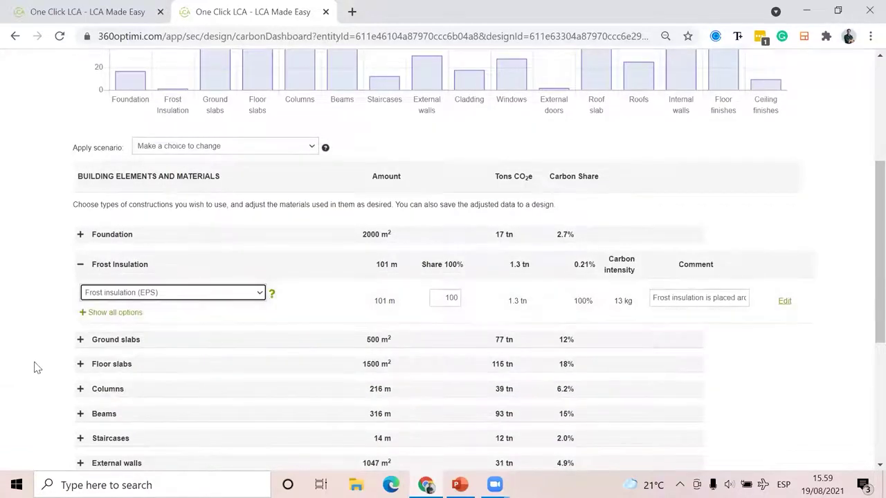
# - Review the construction types and shares under Columns and External walls, and collapse both sections
pyautogui.scroll(-2, 34, 366)
pyautogui.click(114, 279)
pyautogui.scroll(-1, 113, 285)
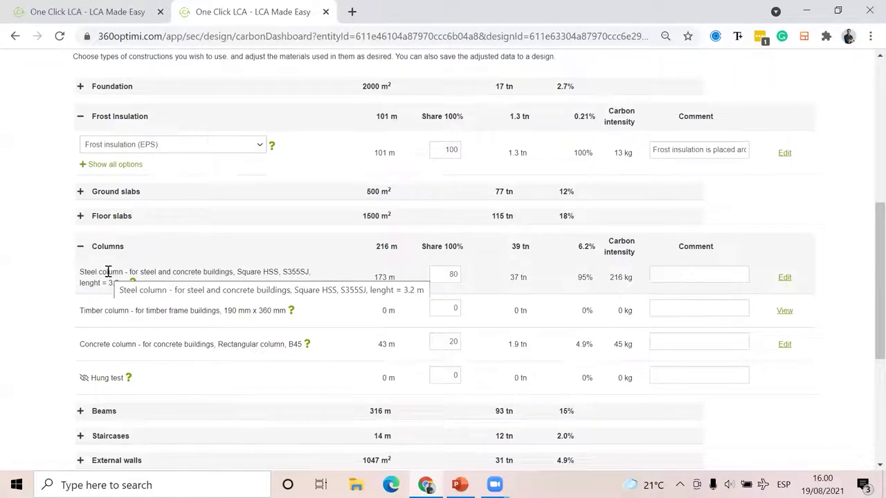
pyautogui.scroll(-3, 158, 344)
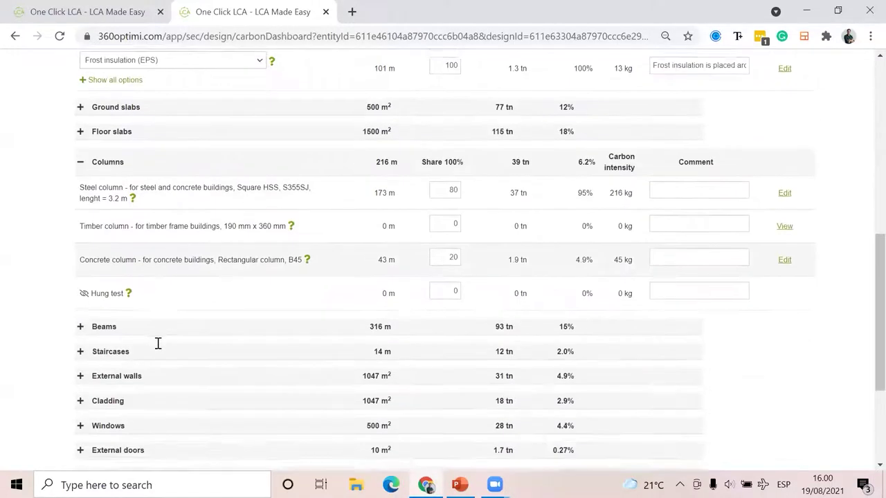
pyautogui.click(131, 323)
pyautogui.scroll(-2, 131, 326)
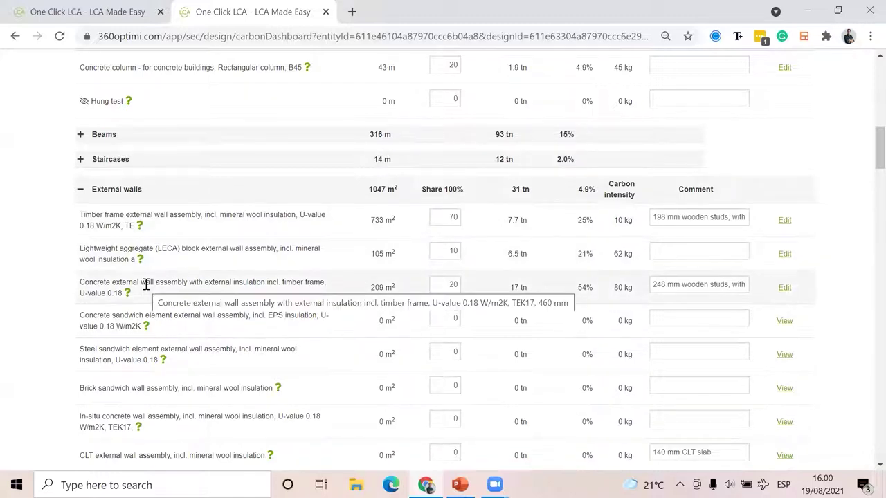
pyautogui.scroll(-5, 145, 287)
pyautogui.scroll(4, 145, 288)
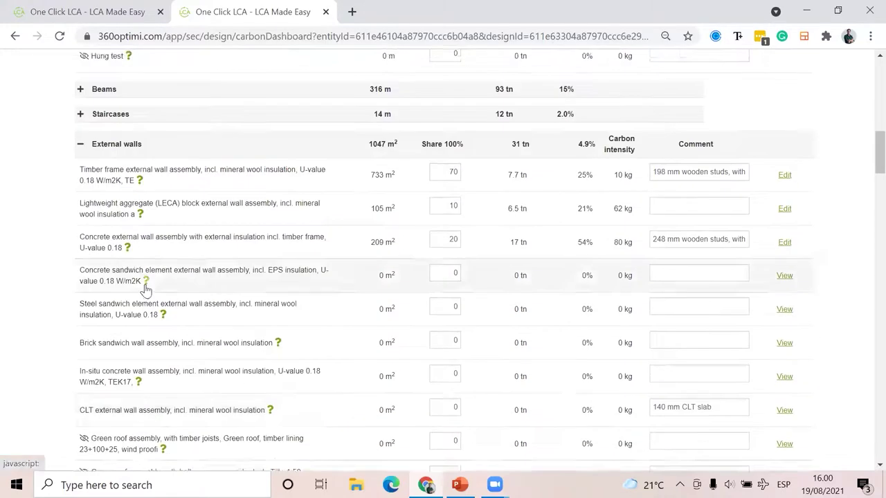
pyautogui.scroll(1, 100, 235)
pyautogui.click(99, 226)
pyautogui.scroll(2, 100, 229)
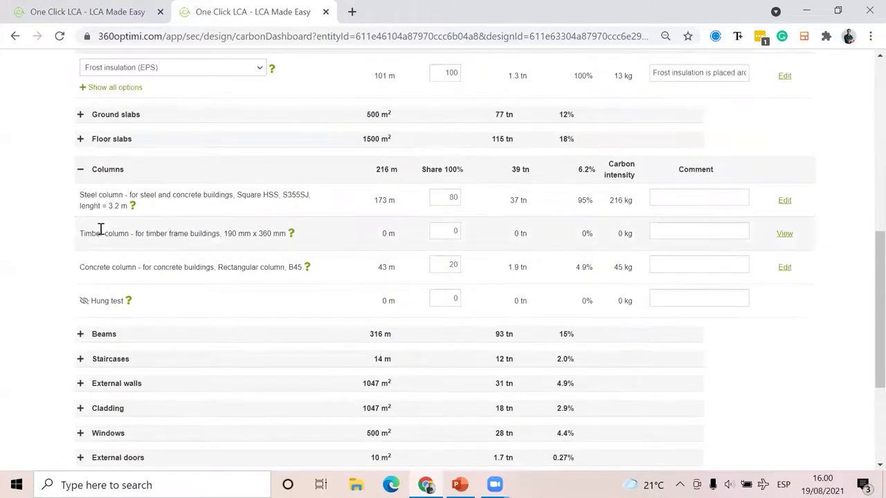
pyautogui.click(92, 176)
pyautogui.scroll(2, 91, 176)
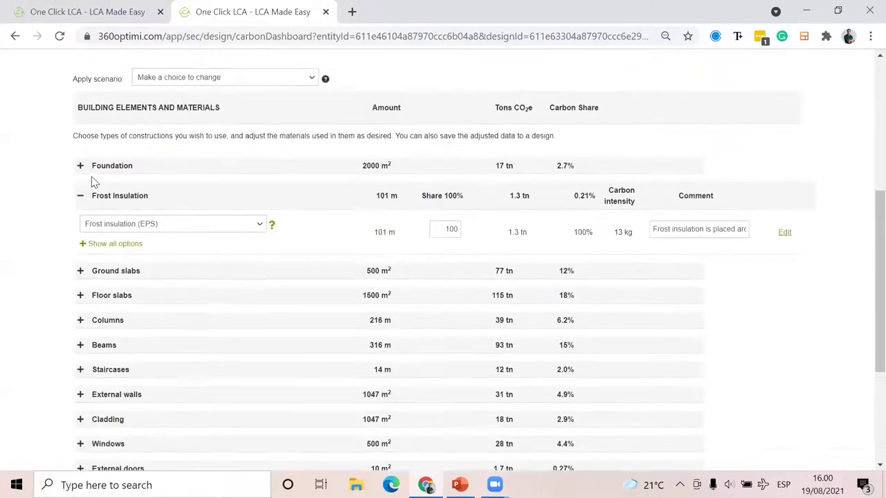
# - Change the frost insulation construction to Frost insulation (Glasopor) and compare baseline and optimized emissions in the chart
pyautogui.click(197, 233)
pyautogui.click(145, 249)
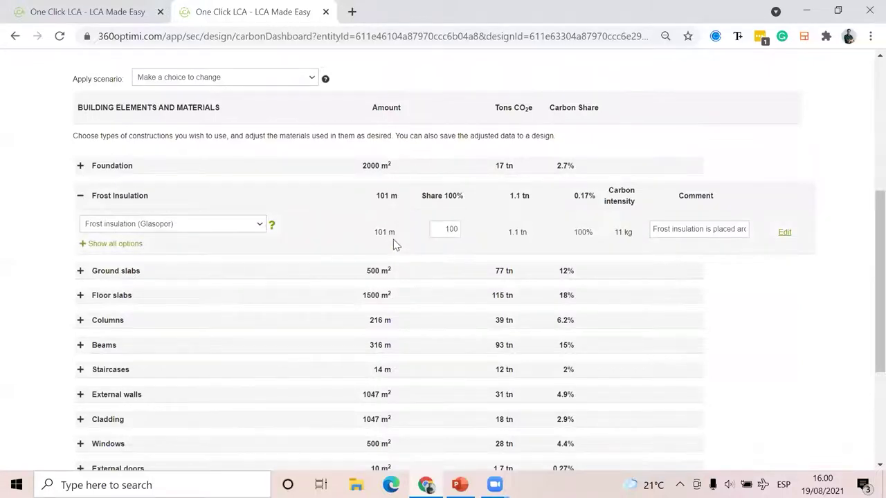
pyautogui.scroll(4, 394, 244)
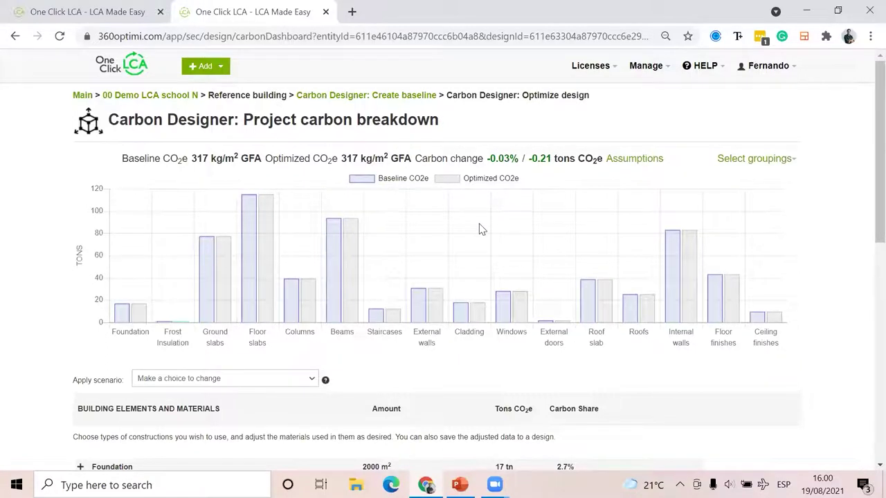
pyautogui.scroll(-5, 483, 229)
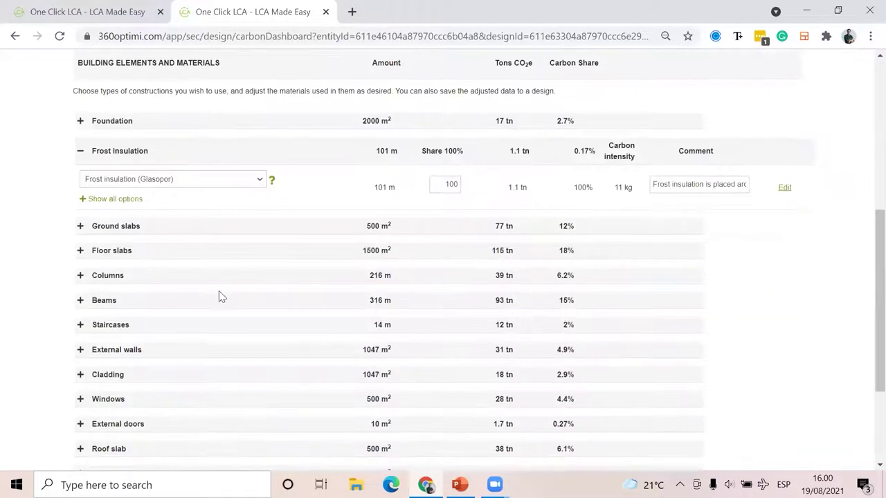
pyautogui.scroll(-2, 219, 296)
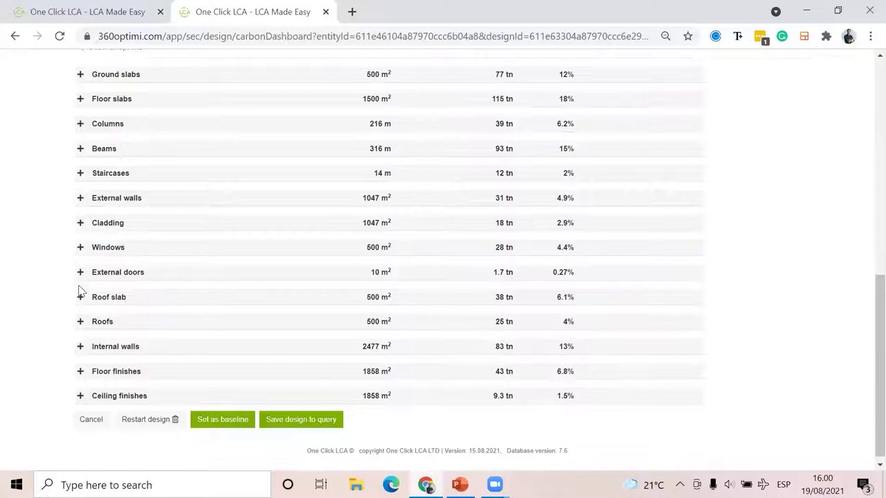
# - In Internal walls, set the 100 mm steel stud assembly's share to 0 and the 100 mm wooden stud assembly's share to 60
pyautogui.click(80, 347)
pyautogui.scroll(-3, 87, 332)
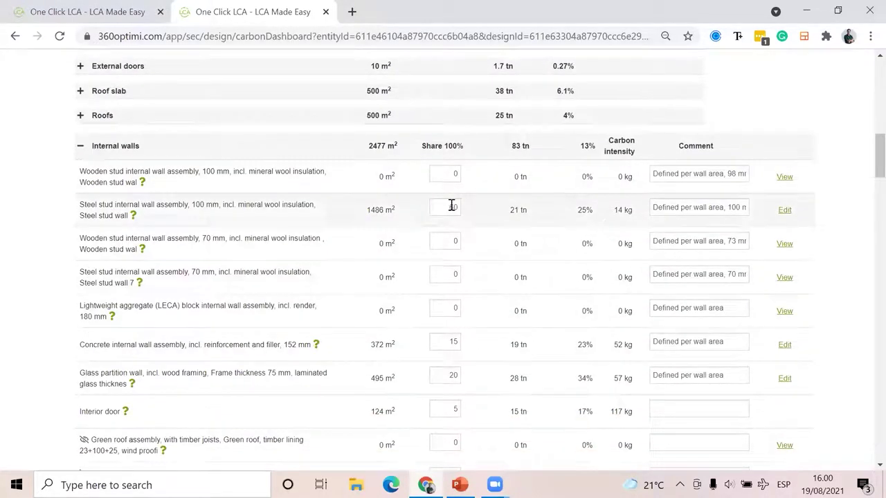
pyautogui.moveTo(446, 209); pyautogui.dragTo(470, 218)
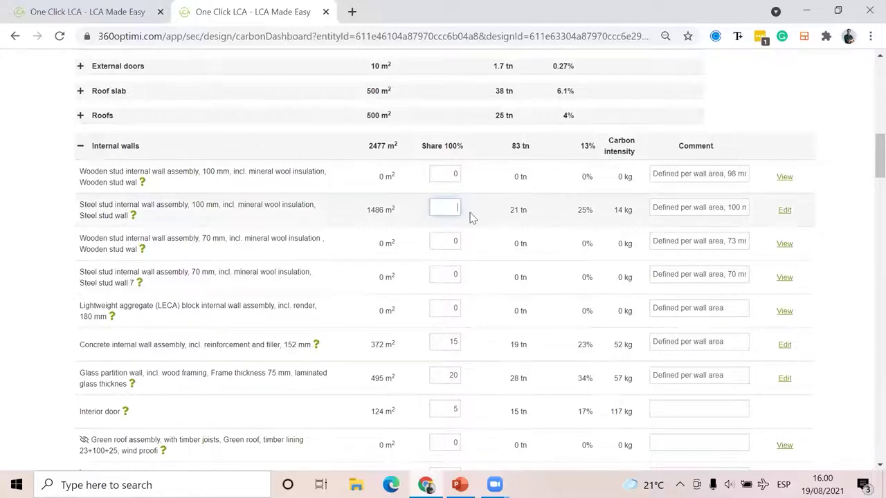
pyautogui.click(450, 174)
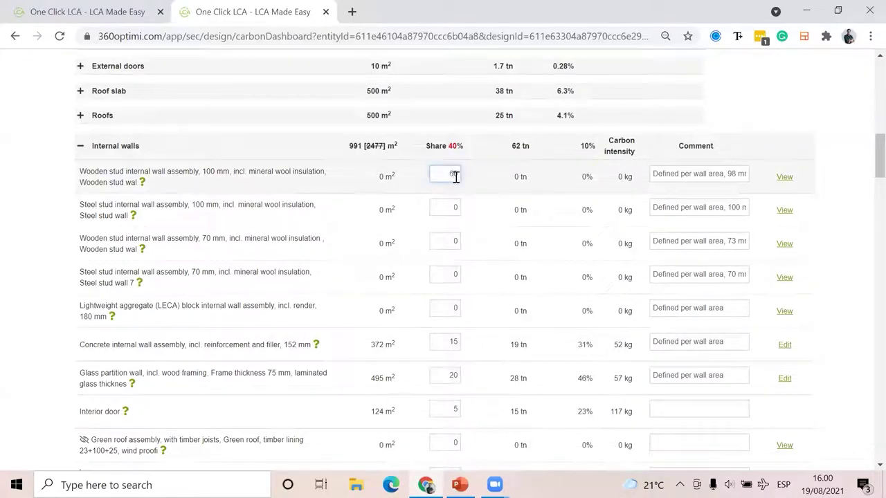
pyautogui.click(445, 213)
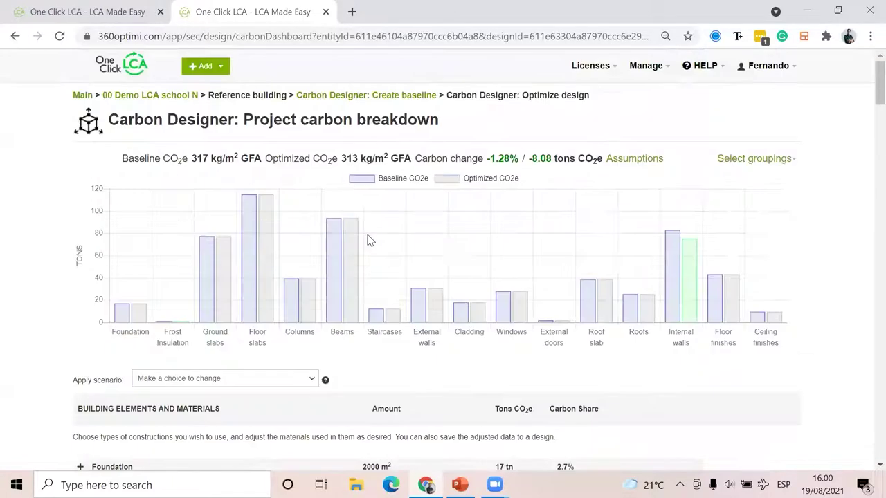
# - Apply the Wood scenario to the design and confirm the change
pyautogui.scroll(-2, 401, 292)
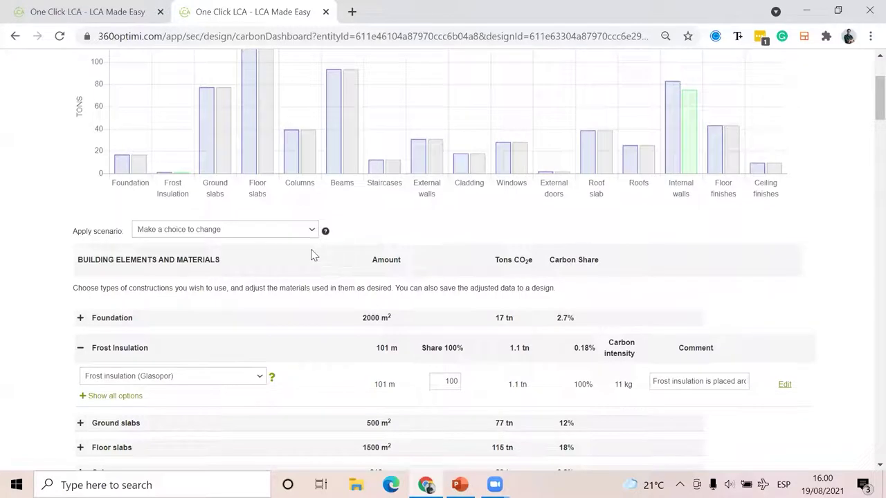
pyautogui.click(287, 233)
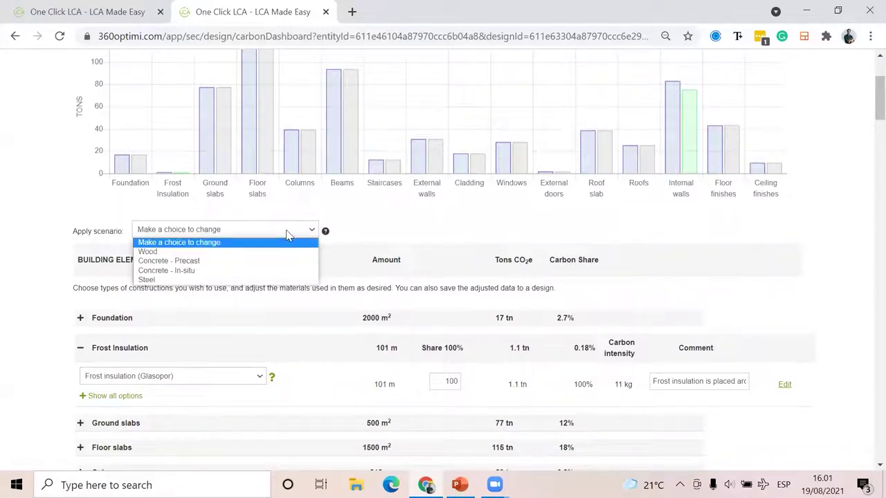
pyautogui.click(159, 253)
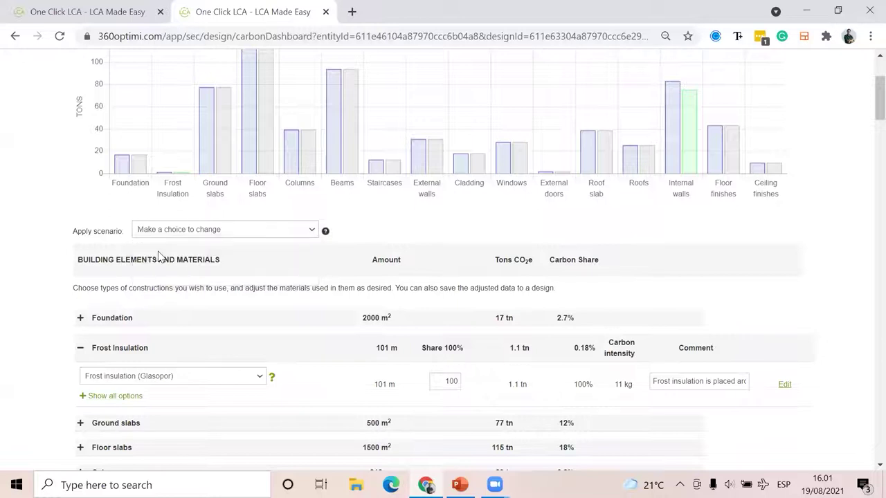
pyautogui.click(465, 336)
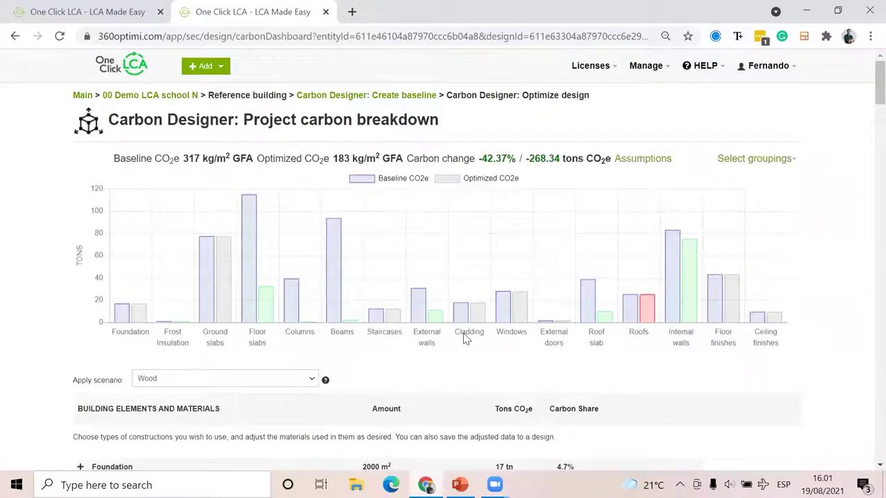
# - Collapse Frost insulation, review the construction shares under Floor slabs, and collapse that section
pyautogui.scroll(-6, 647, 282)
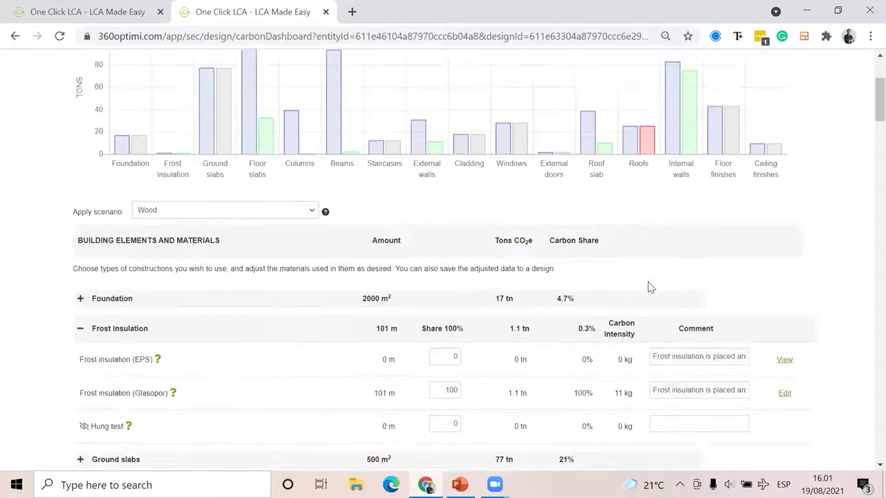
pyautogui.click(80, 103)
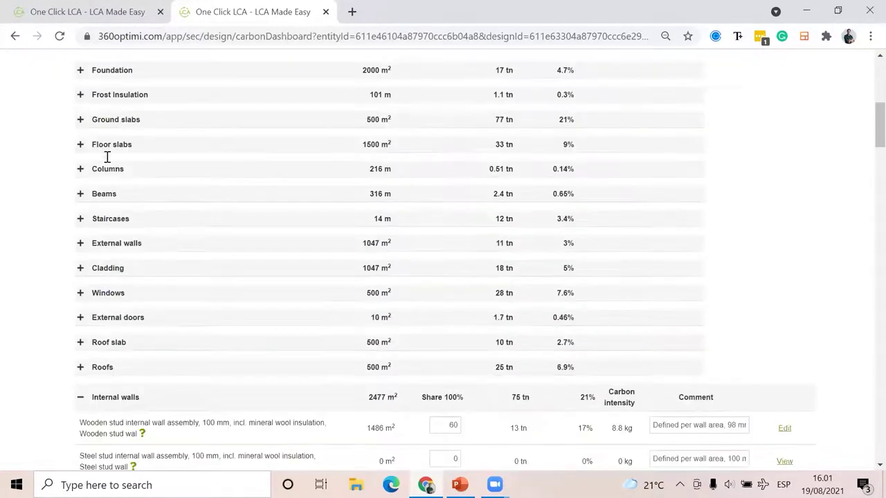
pyautogui.click(108, 145)
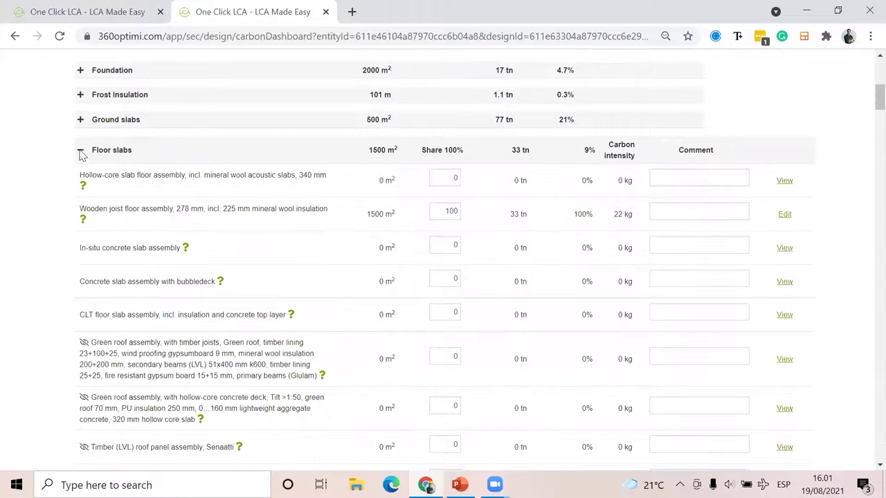
pyautogui.click(80, 150)
# - Set the current construction choices as the baseline and save the design to the query
pyautogui.scroll(-20, 89, 168)
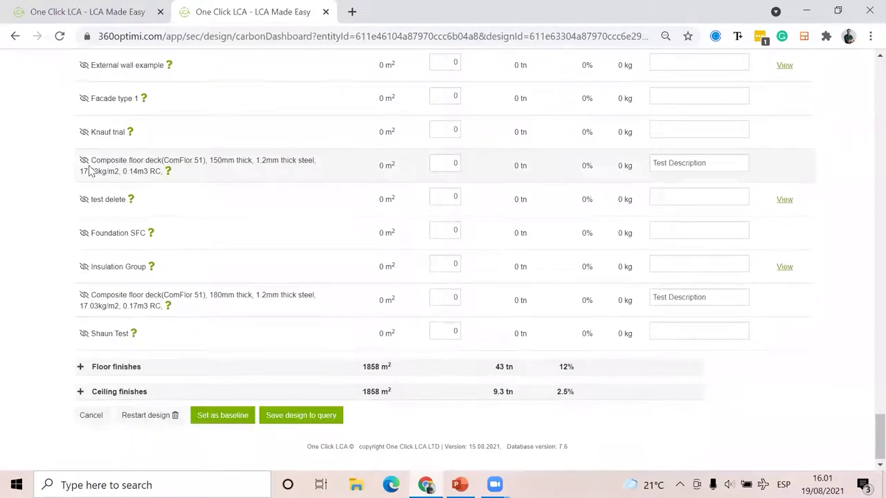
pyautogui.click(235, 415)
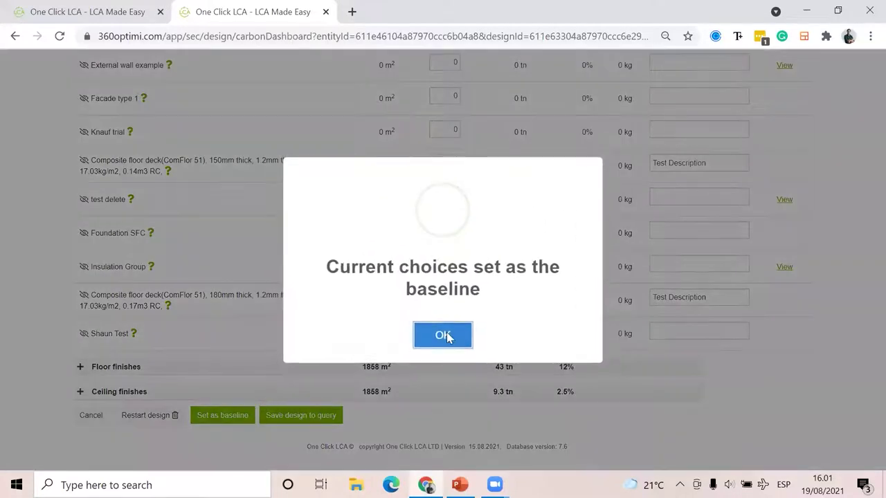
pyautogui.click(444, 333)
pyautogui.click(315, 415)
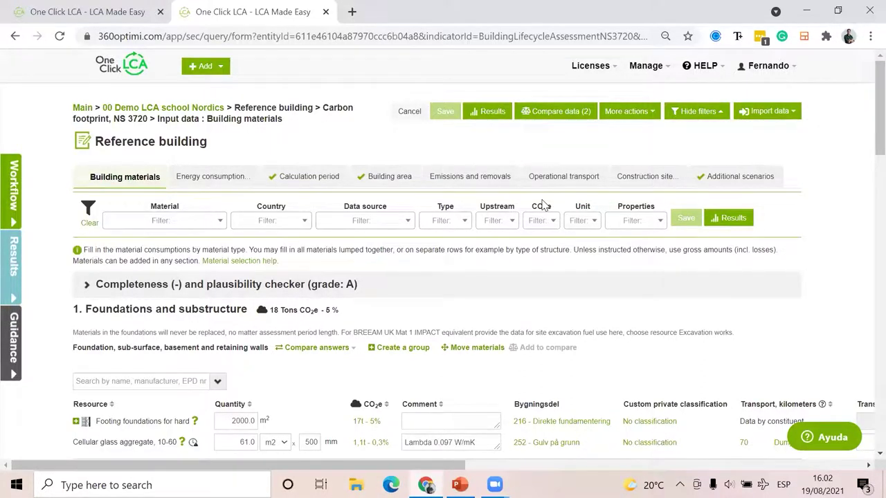
# - Review the saved building materials with their transport, service life, wastage and end-of-life data, and open the carbon footprint results
pyautogui.scroll(-3, 464, 302)
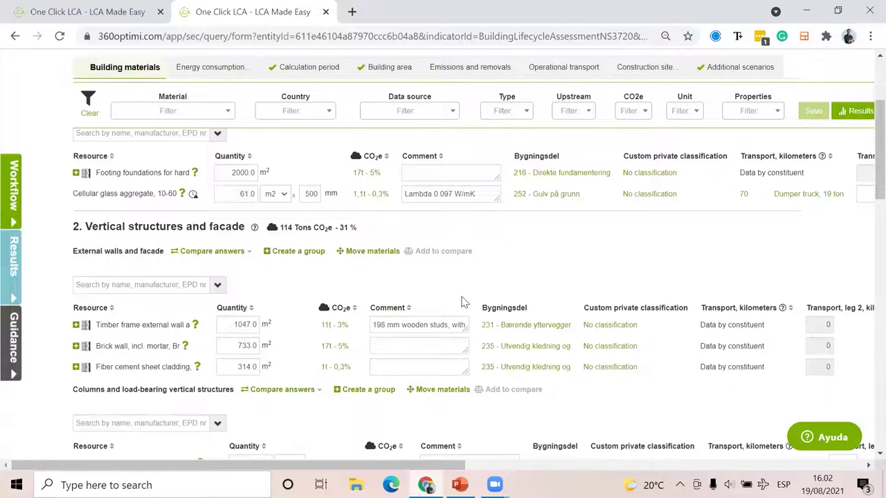
pyautogui.hscroll(7, 583, 272)
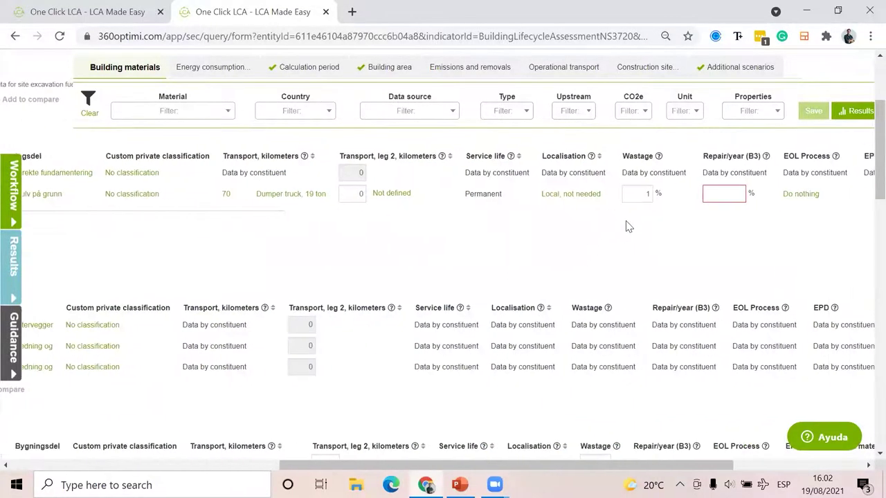
pyautogui.hscroll(2, 629, 227)
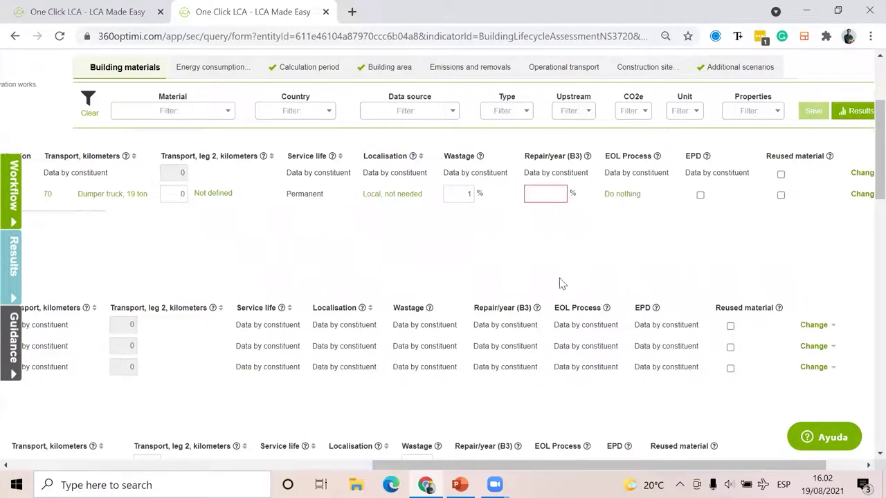
pyautogui.scroll(-3, 586, 307)
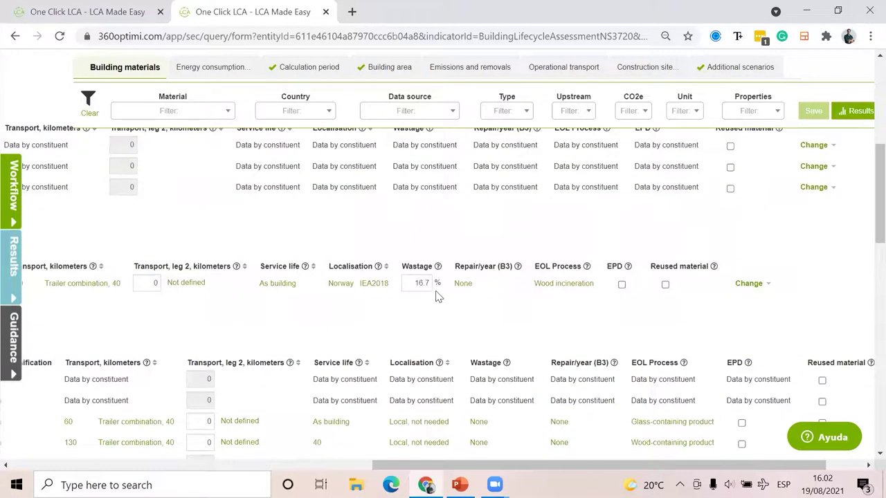
pyautogui.hscroll(-9, 435, 293)
pyautogui.scroll(10, 435, 293)
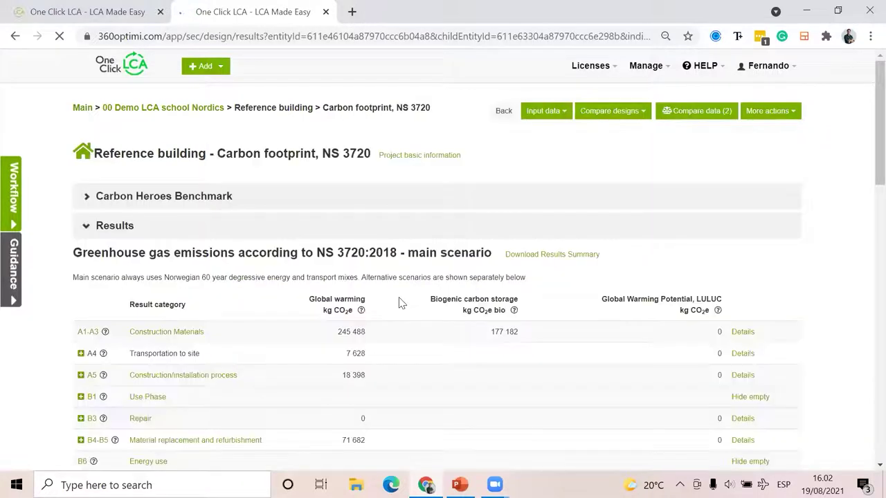
# - Compare the Reference building's NS 3720 carbon footprint results with the 2 - Baseline design
pyautogui.scroll(-2, 322, 239)
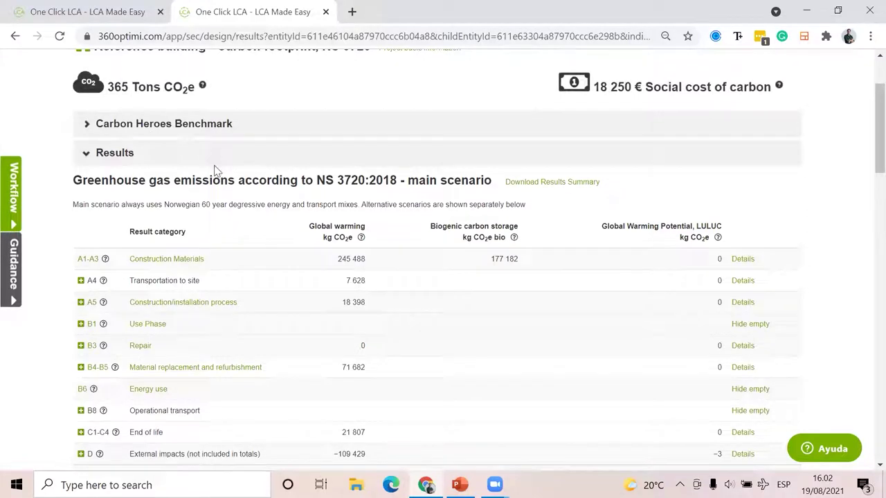
pyautogui.scroll(2, 214, 171)
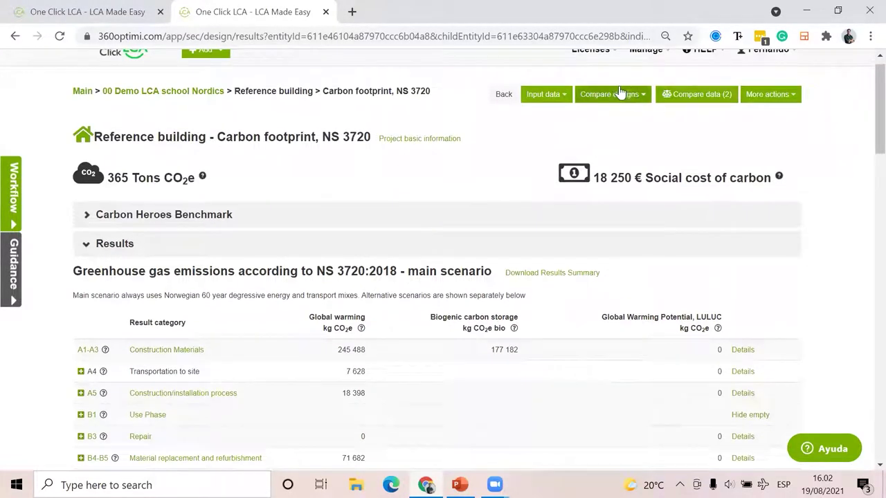
pyautogui.click(621, 93)
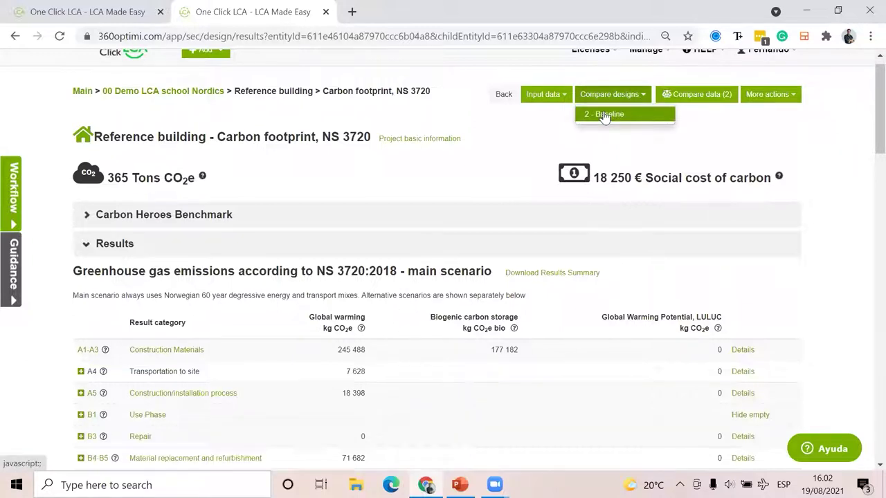
pyautogui.click(604, 114)
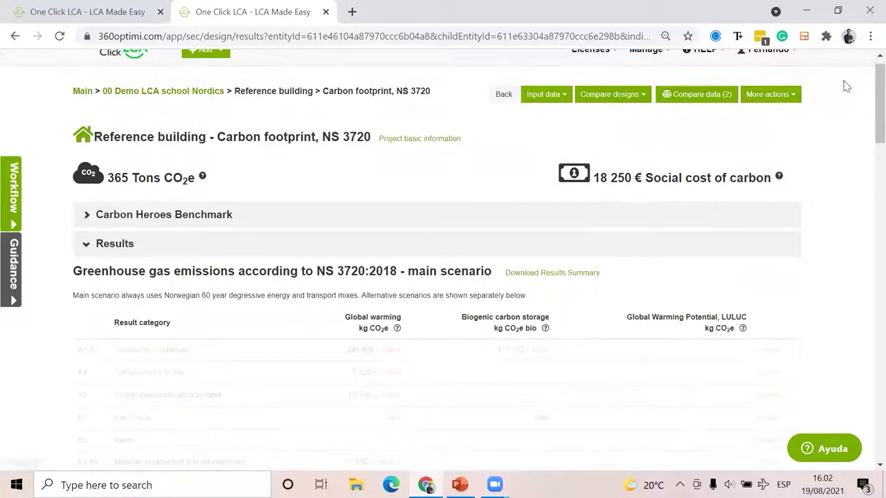
# - Examine the percentage differences from 2 - Baseline by life-cycle stage and in total for global warming and biogenic carbon storage
pyautogui.scroll(-4, 530, 200)
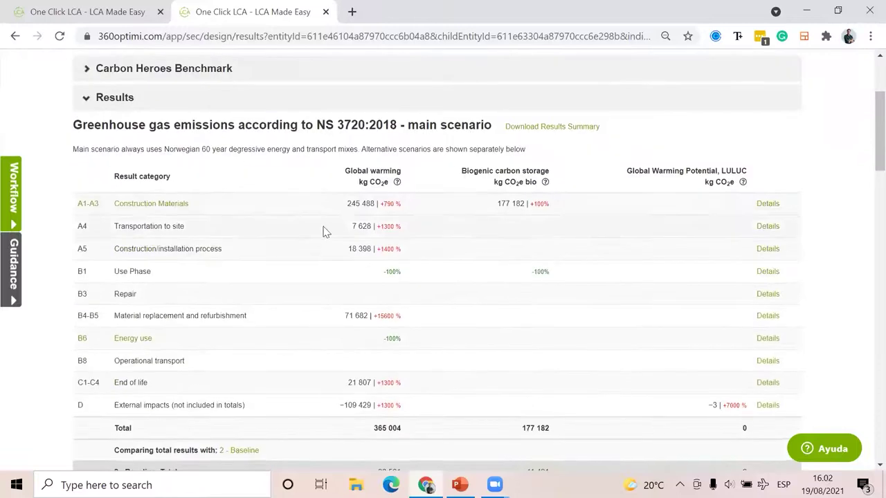
pyautogui.scroll(-3, 365, 374)
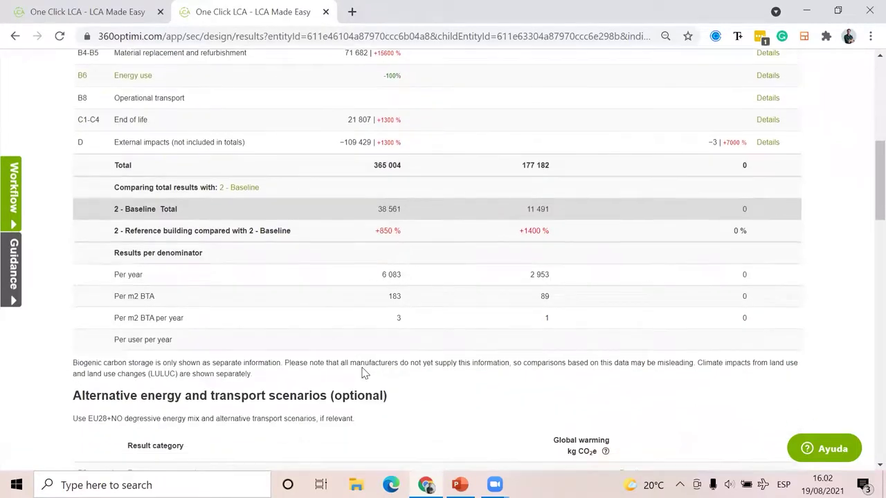
pyautogui.scroll(-1, 437, 249)
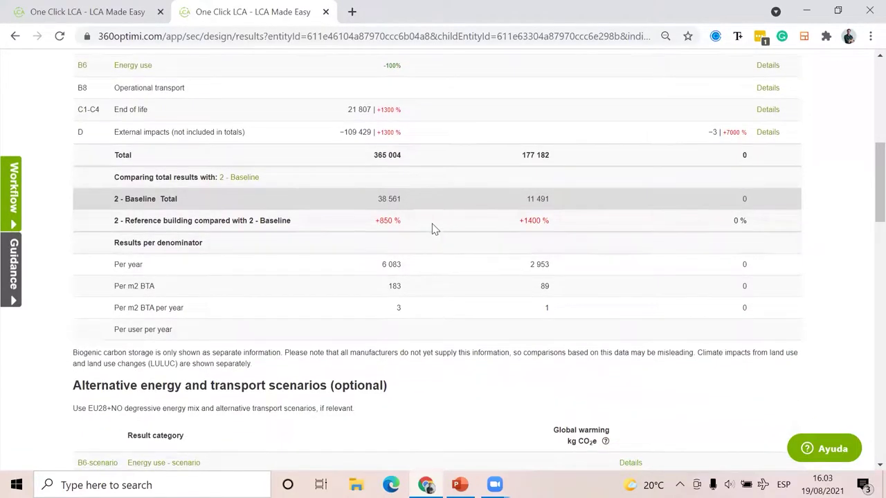
pyautogui.moveTo(412, 224); pyautogui.dragTo(366, 221)
pyautogui.moveTo(556, 223); pyautogui.dragTo(508, 222)
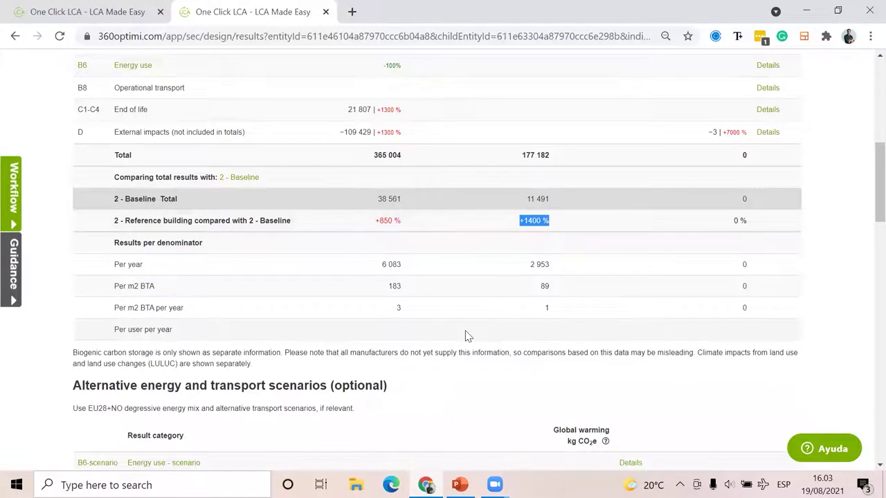
pyautogui.scroll(-6, 465, 337)
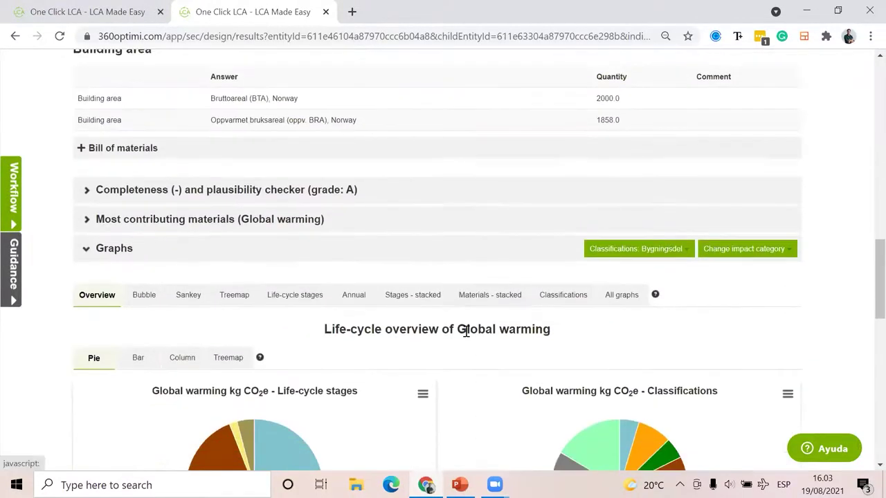
pyautogui.scroll(10, 465, 336)
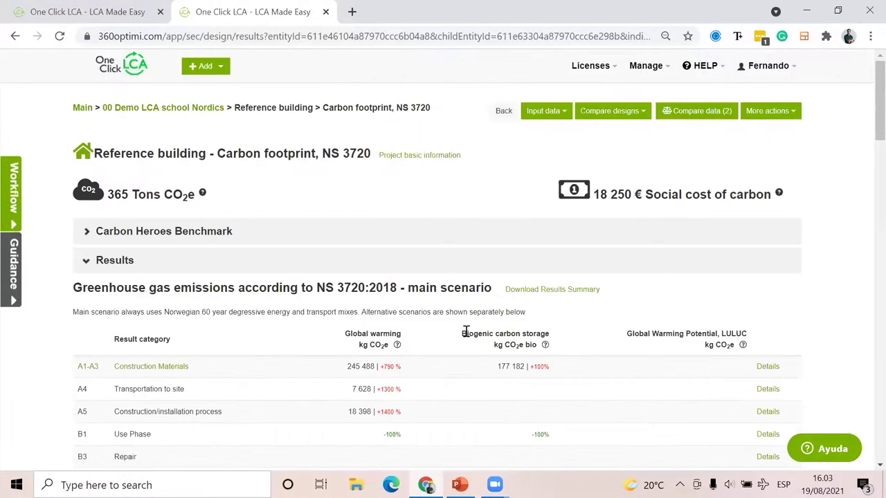
# - Return to the 00 Demo LCA school Nordics project and compare both designs in the design table and the impact categories graph
pyautogui.click(153, 109)
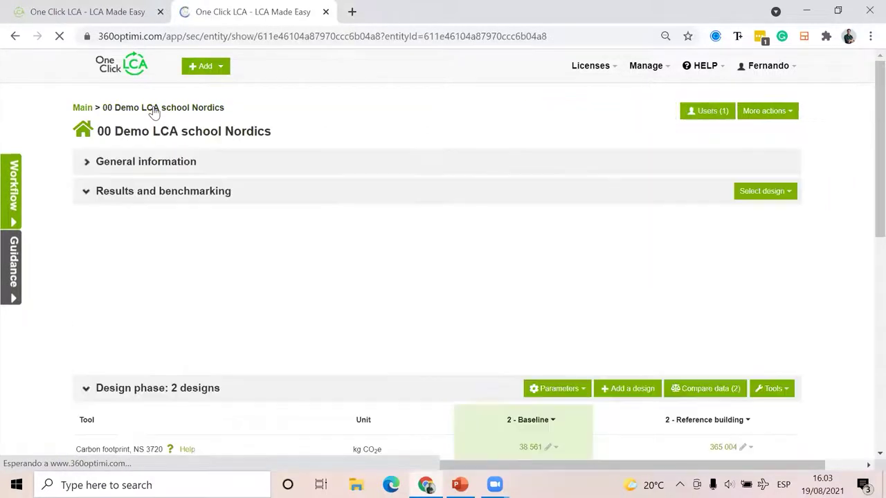
pyautogui.scroll(-2, 154, 113)
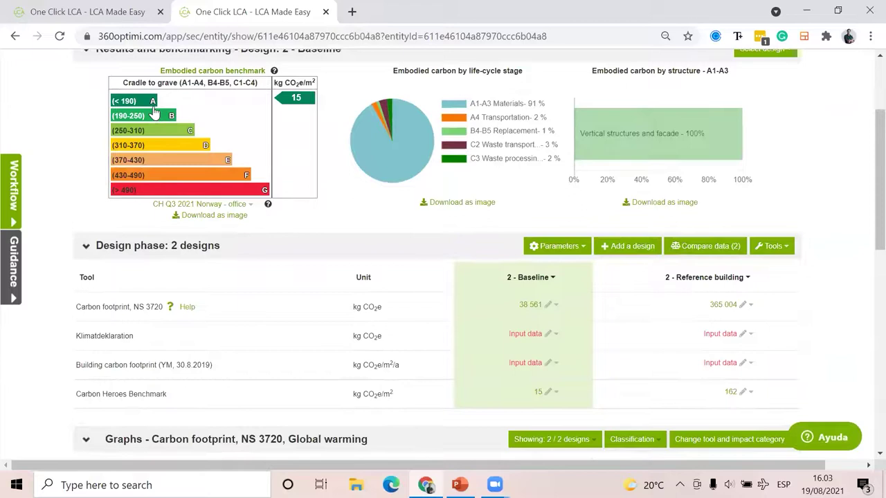
pyautogui.scroll(-1, 154, 113)
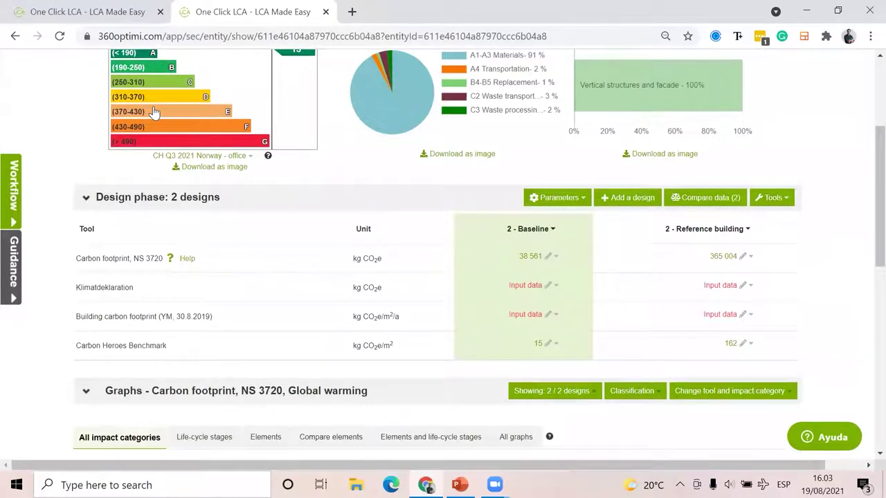
pyautogui.scroll(-1, 261, 172)
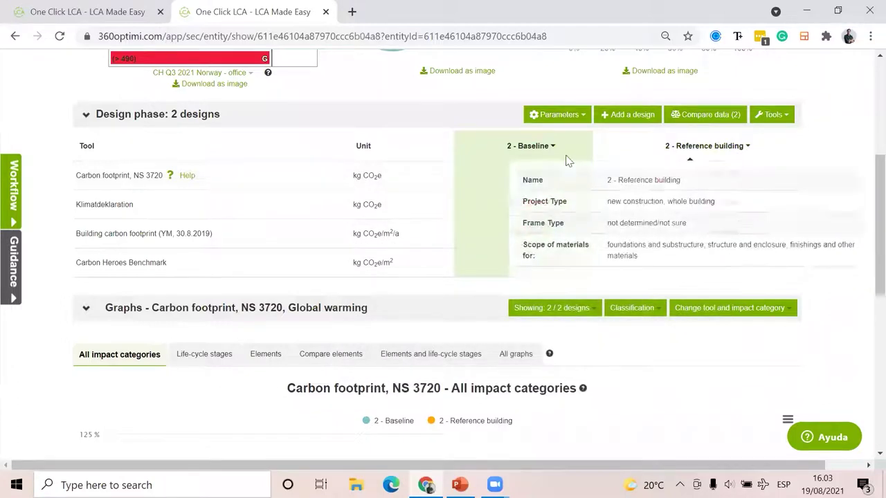
pyautogui.scroll(-3, 583, 214)
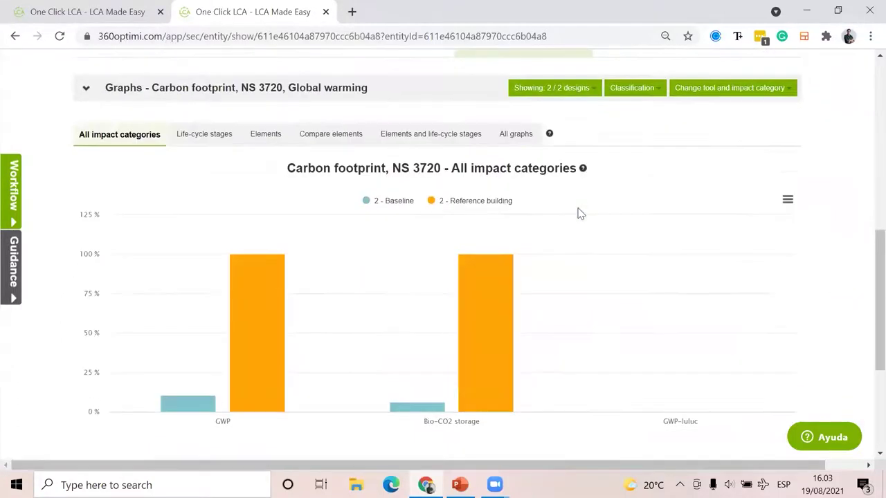
pyautogui.scroll(-1, 221, 277)
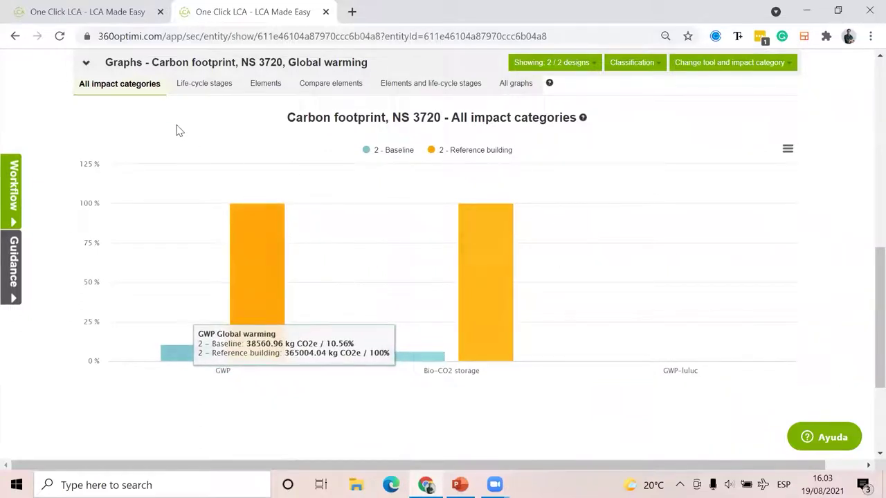
# - Compare both designs' global warming results by life-cycle stages, elements and compare elements, then review the design table
pyautogui.click(199, 91)
pyautogui.scroll(-2, 248, 259)
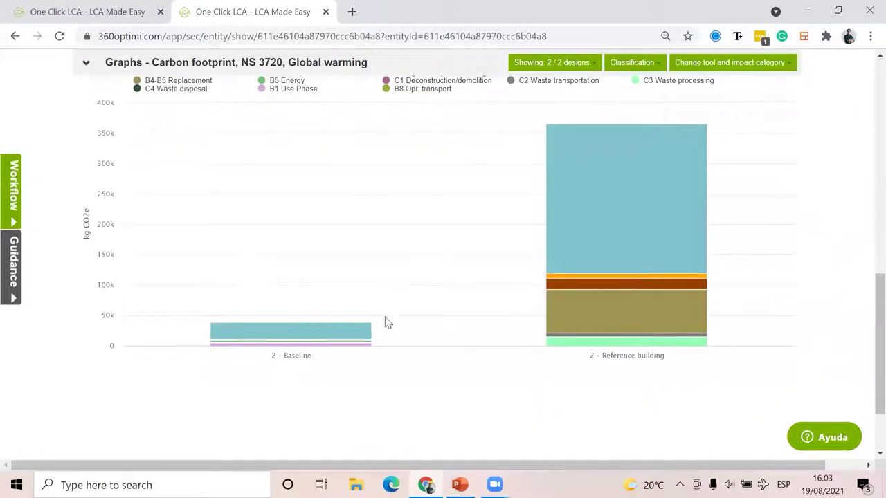
pyautogui.scroll(2, 425, 233)
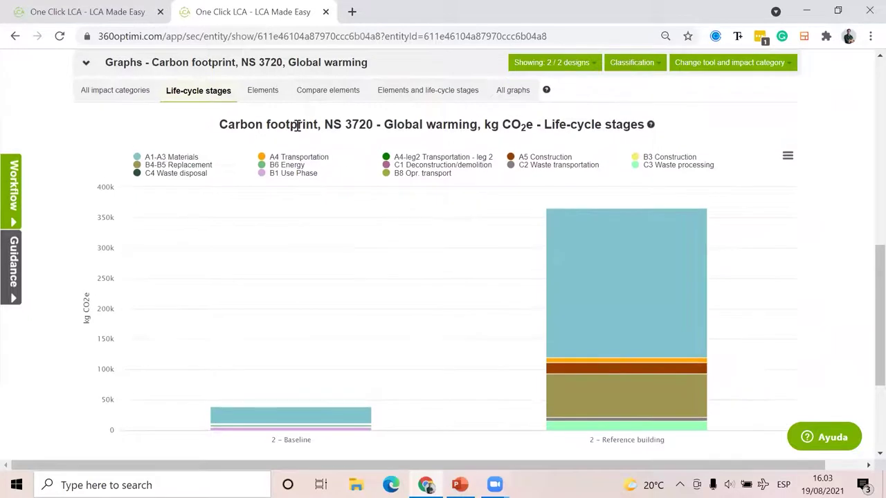
pyautogui.click(272, 94)
pyautogui.click(328, 93)
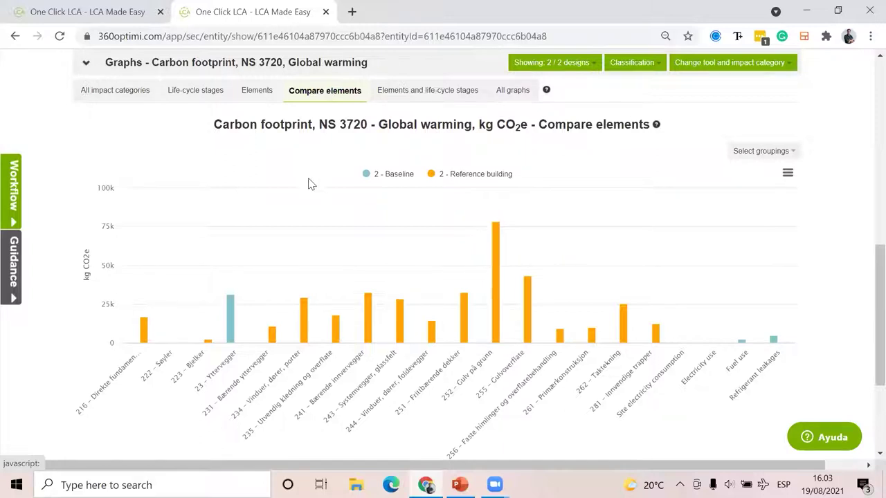
pyautogui.scroll(2, 309, 182)
pyautogui.scroll(5, 309, 182)
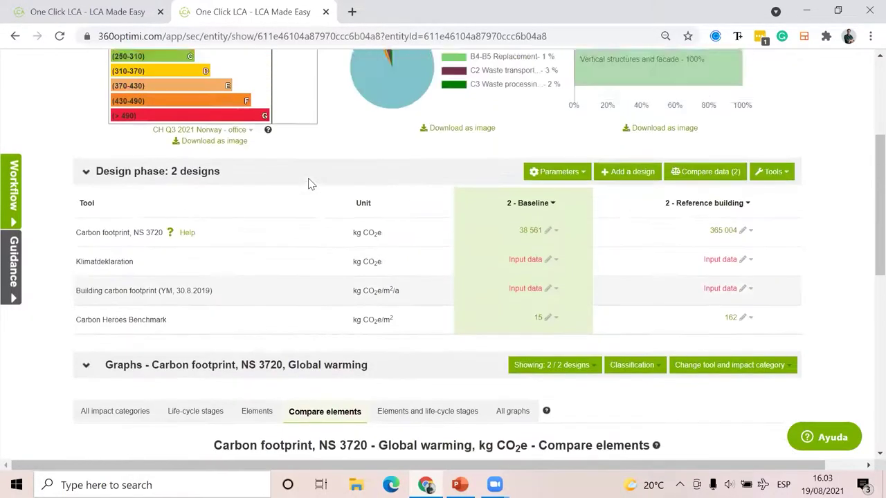
pyautogui.scroll(-3, 310, 184)
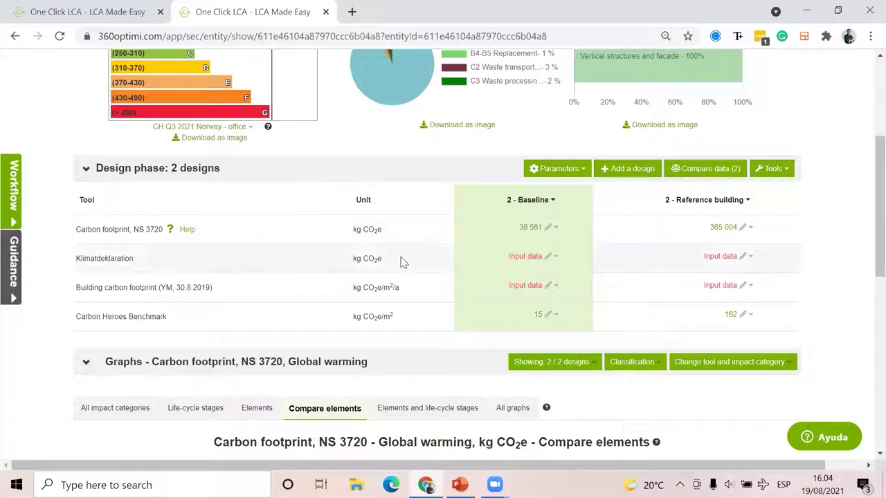
# - Switch to the PowerPoint presentation and show slide 27, QUESTIONS?
pyautogui.click(459, 485)
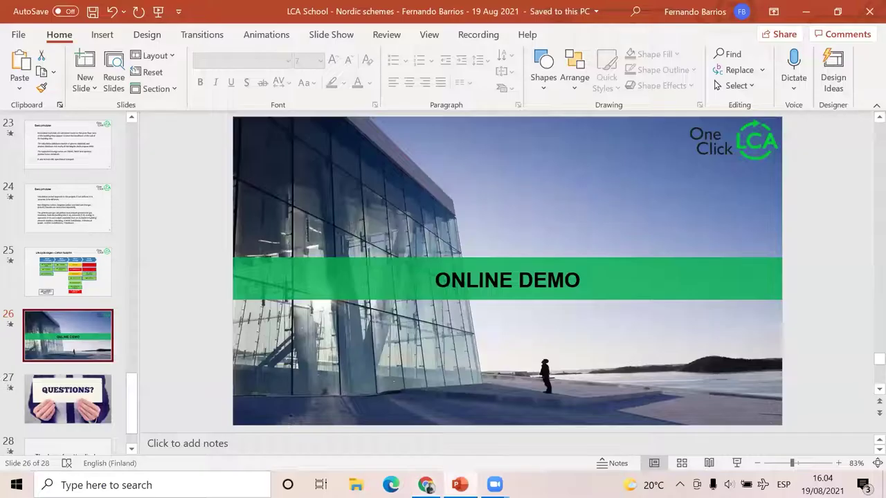
pyautogui.click(79, 394)
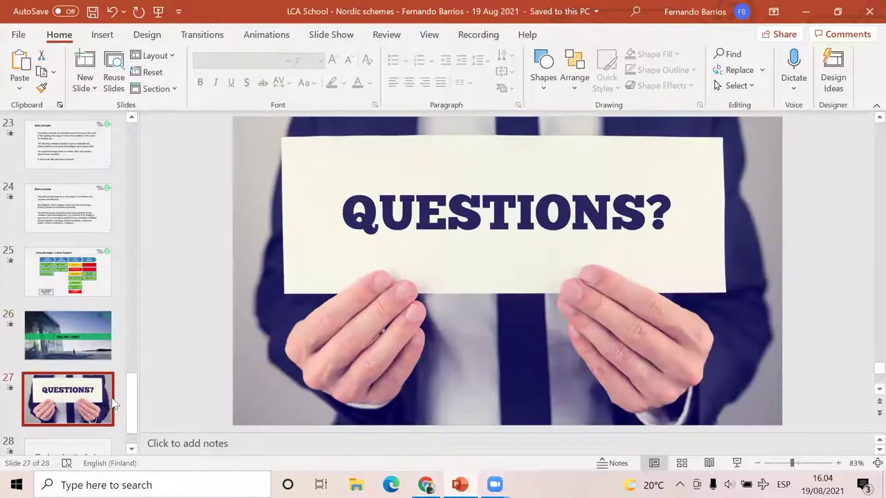
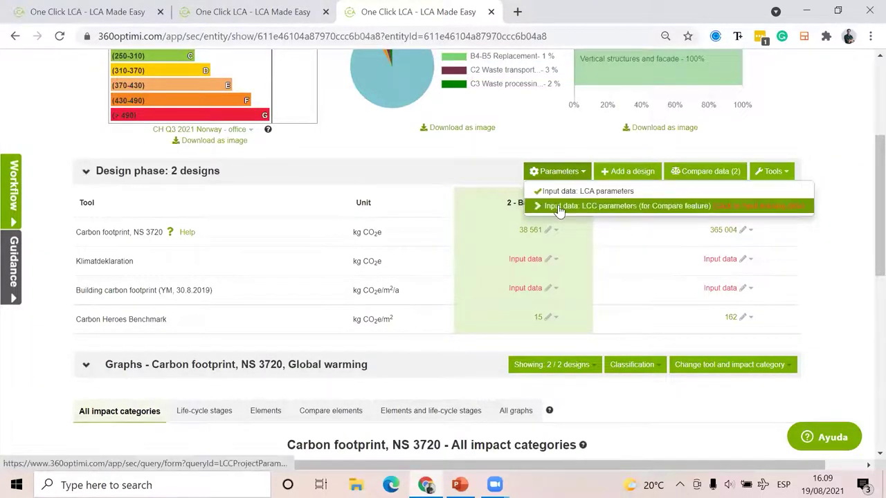
# - Open the project's LCC parameters for the Compare feature, choose Norway as the country and load its regional cost parameters
pyautogui.click(559, 205)
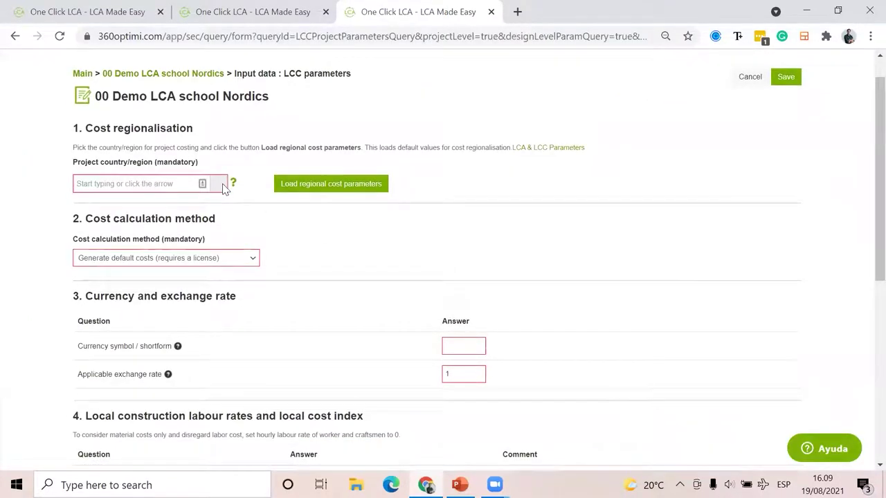
pyautogui.click(223, 185)
pyautogui.scroll(-5, 148, 295)
pyautogui.click(106, 356)
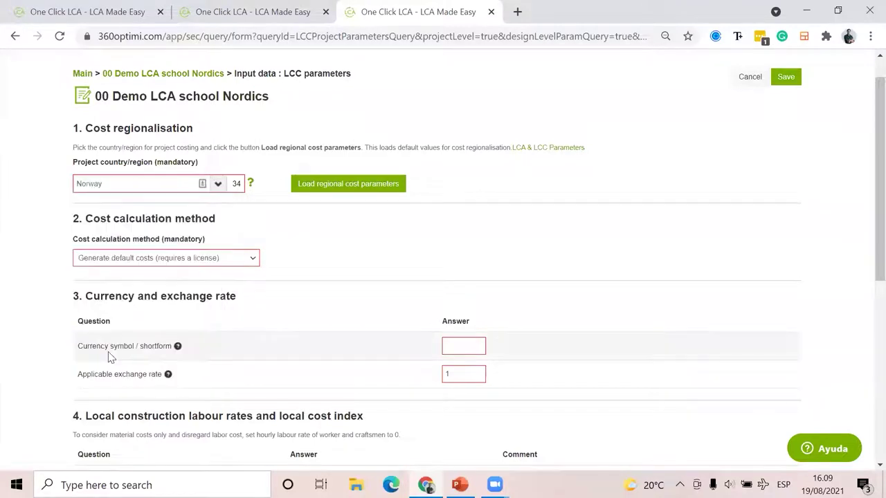
pyautogui.click(330, 185)
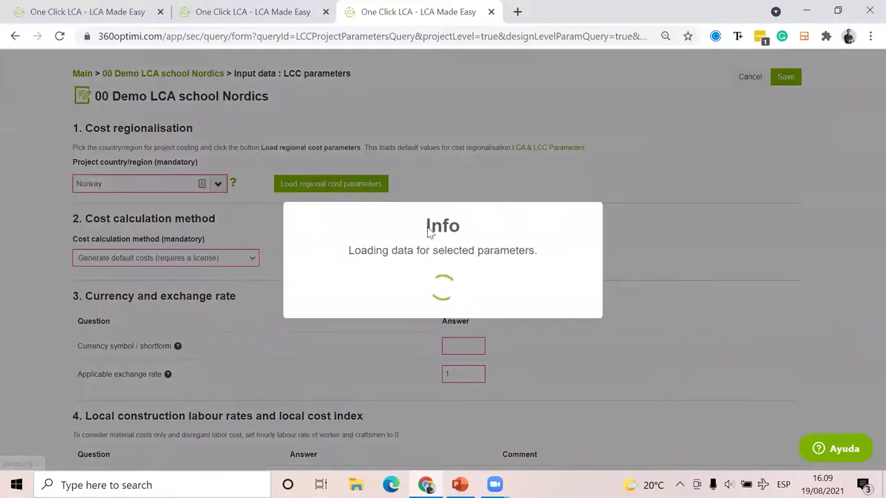
pyautogui.click(442, 340)
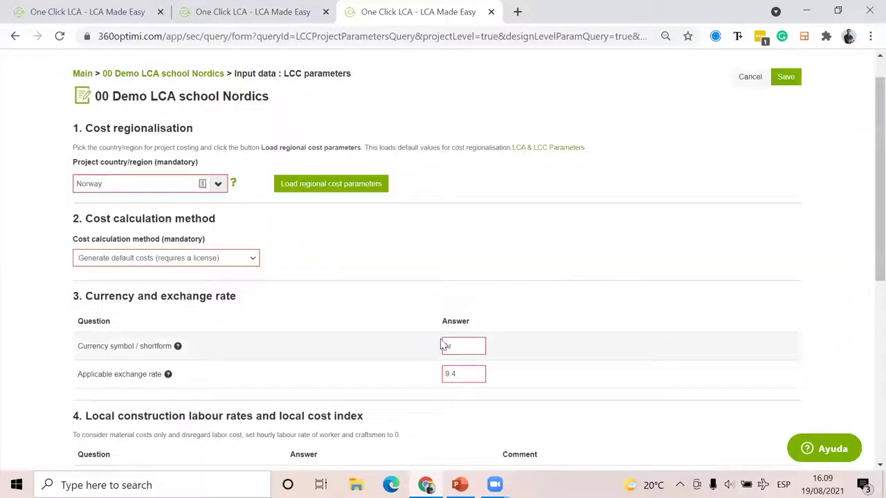
# - Try to define the LCC currency as NOK with an exchange rate of 9.975, and return to the project page
pyautogui.scroll(-1, 445, 344)
pyautogui.moveTo(466, 256); pyautogui.dragTo(405, 253)
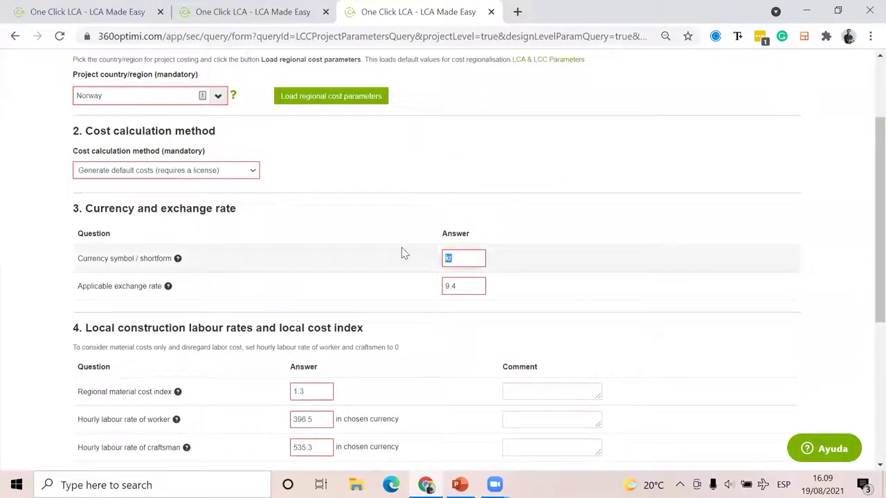
pyautogui.click(473, 286)
pyautogui.press('BackSpace')
pyautogui.press('BackSpace')
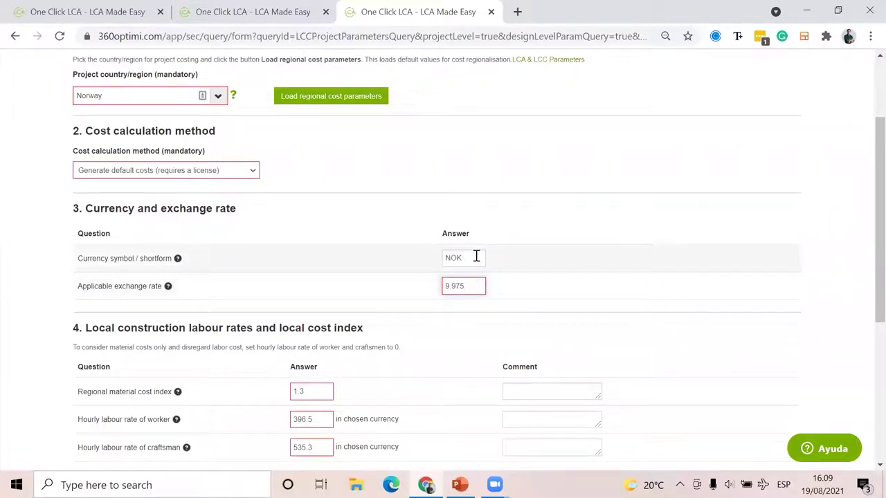
pyautogui.scroll(3, 476, 256)
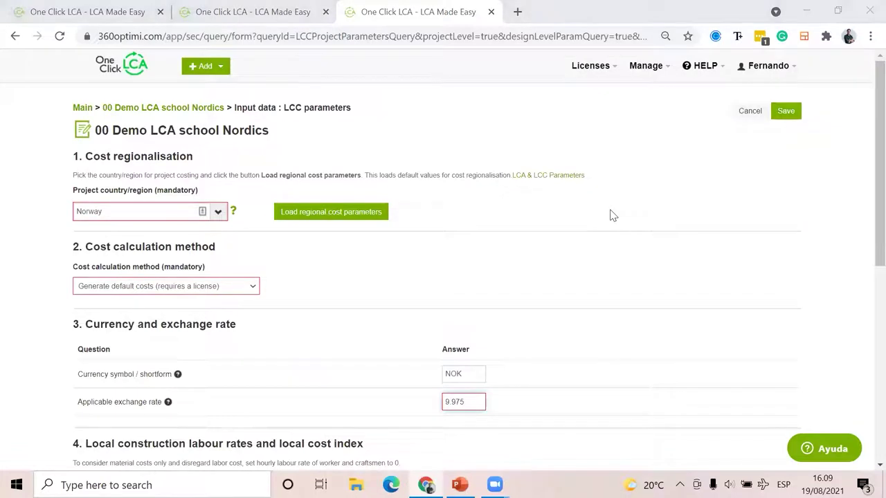
pyautogui.scroll(-6, 633, 212)
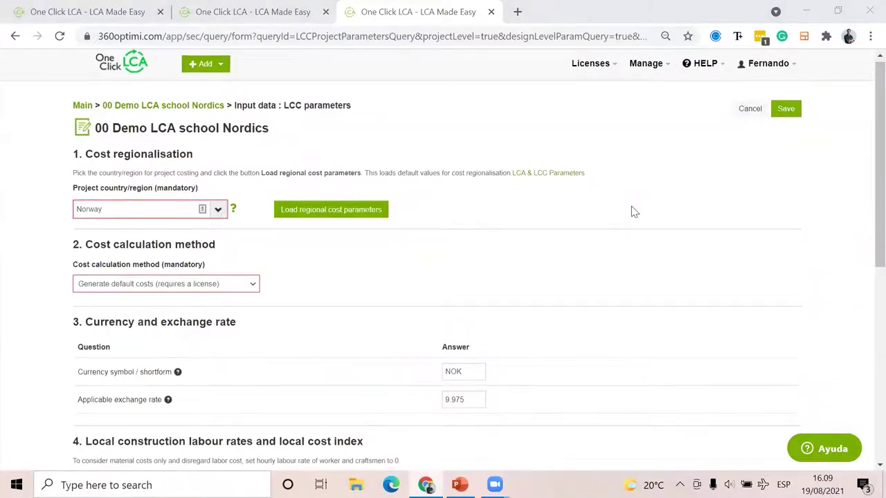
pyautogui.scroll(6, 632, 212)
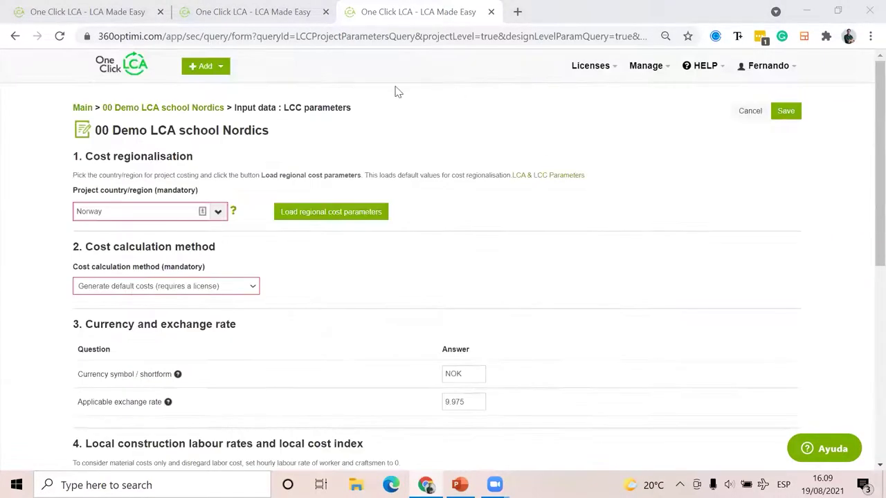
pyautogui.click(330, 206)
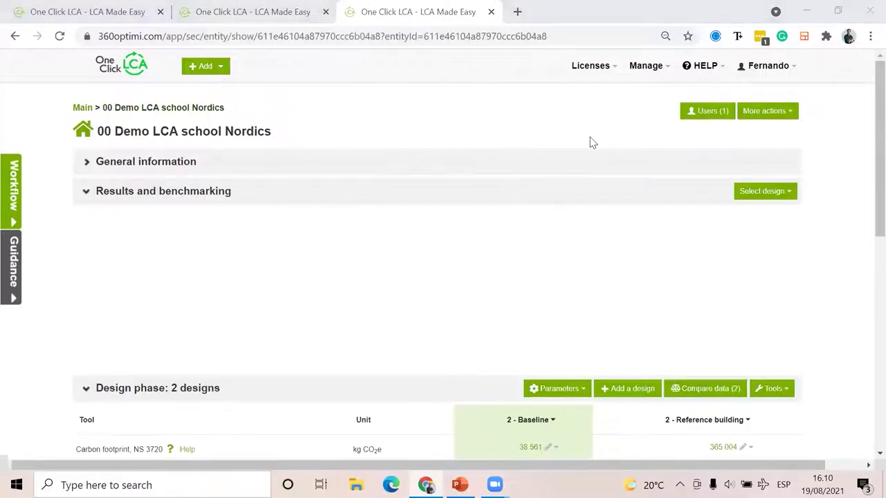
# - Open the project's Compare data for editing and review the unit costs and carbon of the two insulation materials
pyautogui.scroll(-3, 623, 242)
pyautogui.click(686, 215)
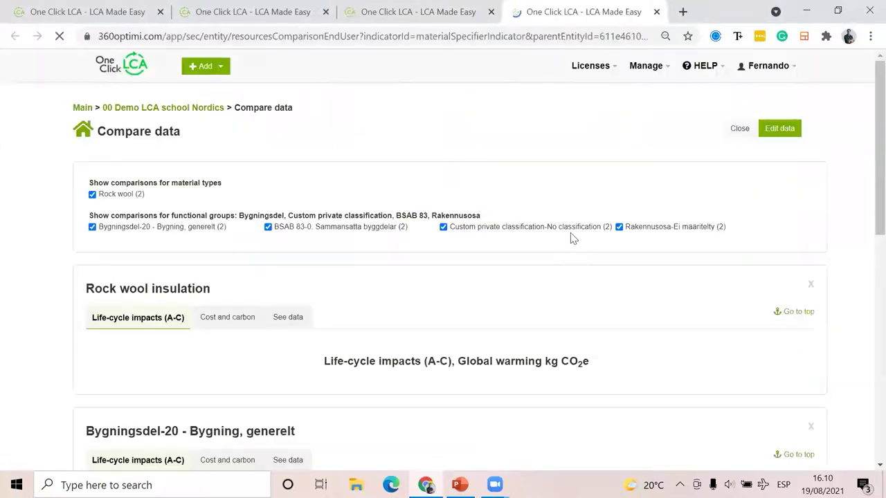
pyautogui.click(771, 130)
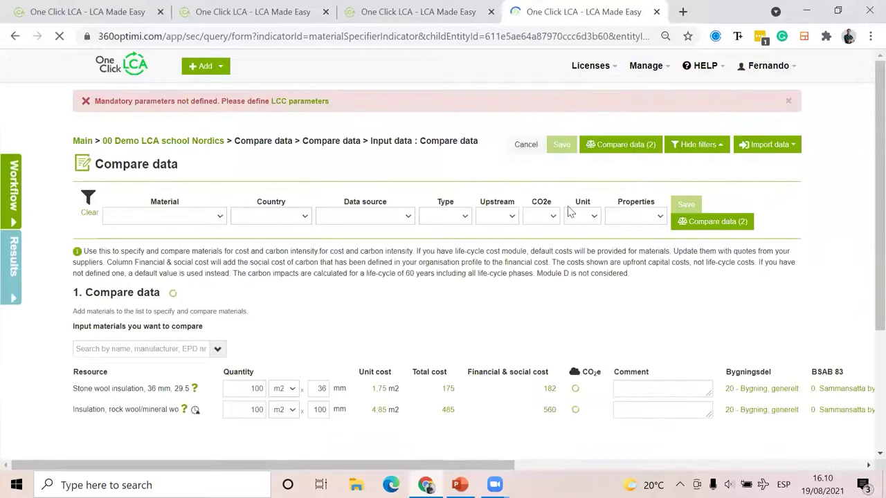
pyautogui.scroll(-1, 387, 201)
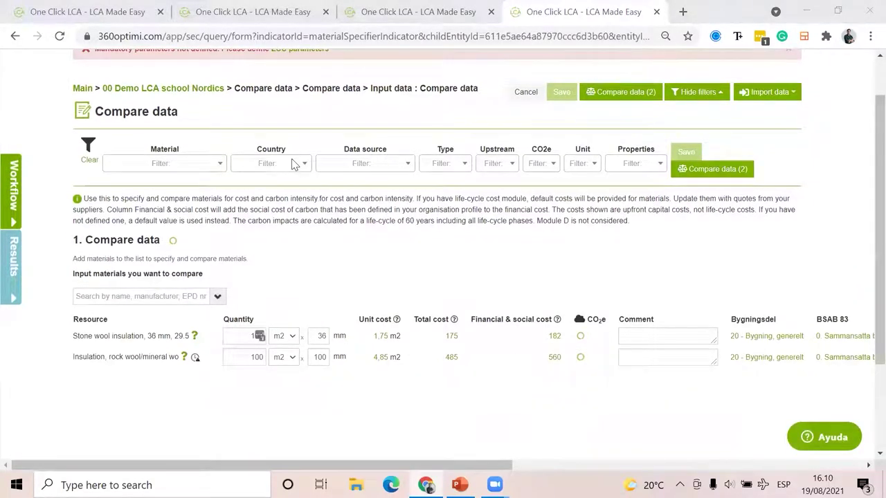
pyautogui.scroll(-1, 286, 386)
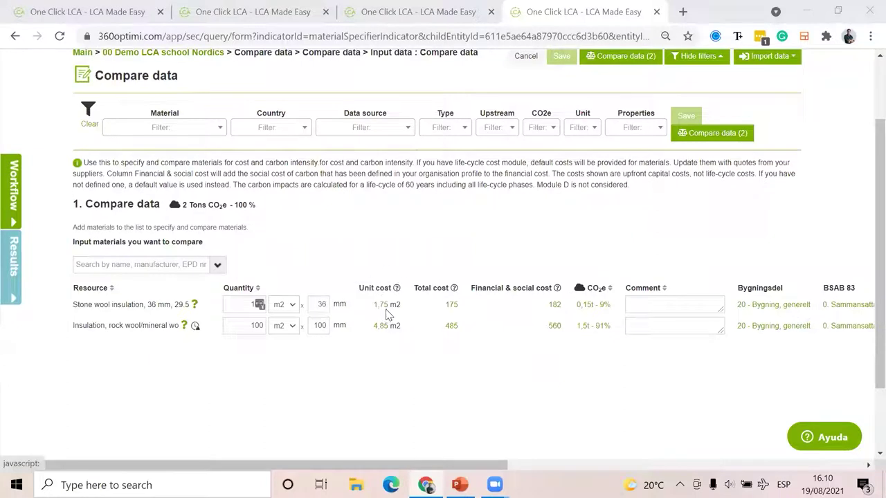
pyautogui.scroll(1, 414, 264)
pyautogui.scroll(1, 552, 222)
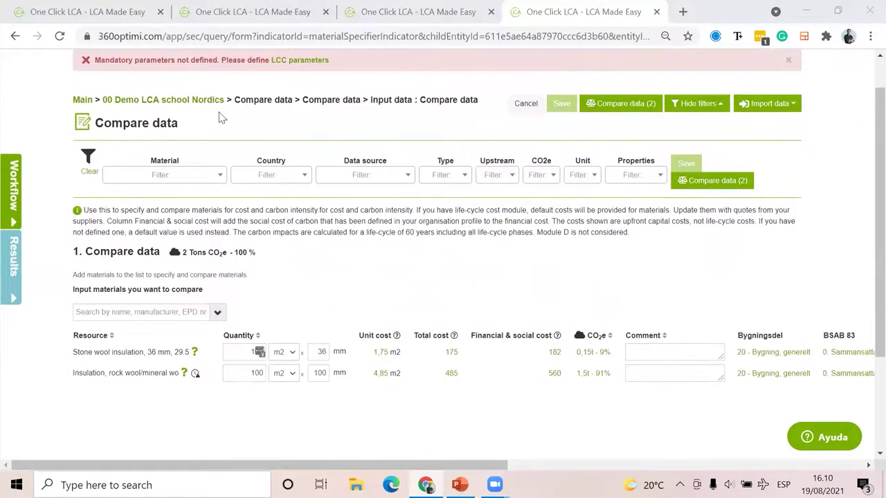
# - Open the missing LCC parameters, set the project country to Norway and load the regional cost parameters
pyautogui.click(305, 61)
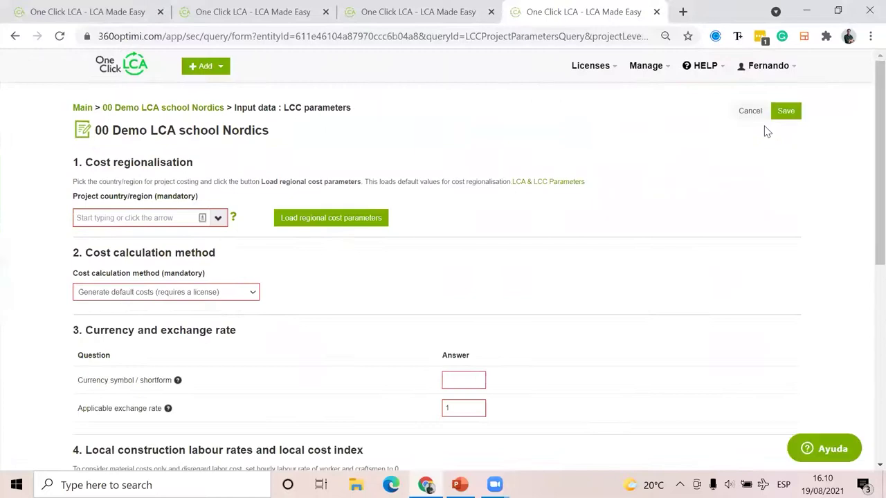
pyautogui.click(218, 218)
pyautogui.scroll(-5, 174, 316)
pyautogui.scroll(-1, 174, 317)
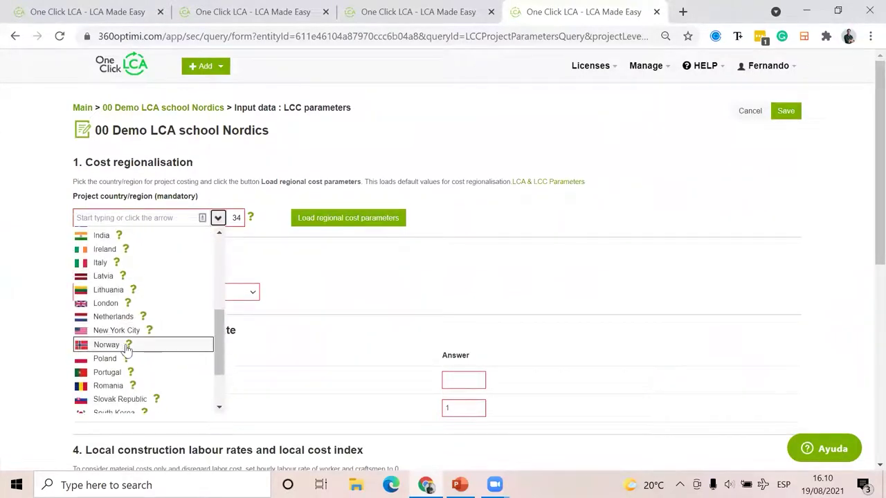
pyautogui.click(119, 346)
pyautogui.click(326, 225)
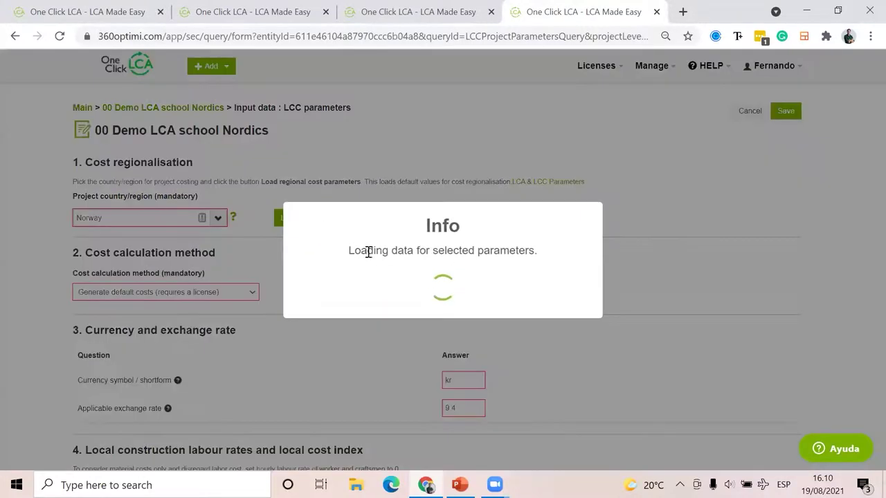
pyautogui.click(443, 330)
# - Set the currency to NOK and the applicable exchange rate to 9.975, and save the LCC parameters
pyautogui.scroll(-2, 459, 292)
pyautogui.moveTo(459, 287); pyautogui.dragTo(408, 294)
pyautogui.write('NOK')
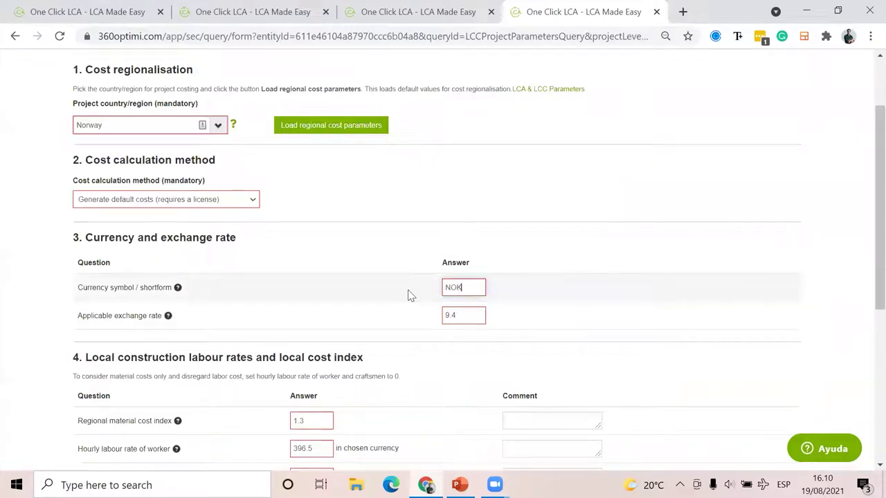
pyautogui.click(468, 315)
pyautogui.press('BackSpace')
pyautogui.press('BackSpace')
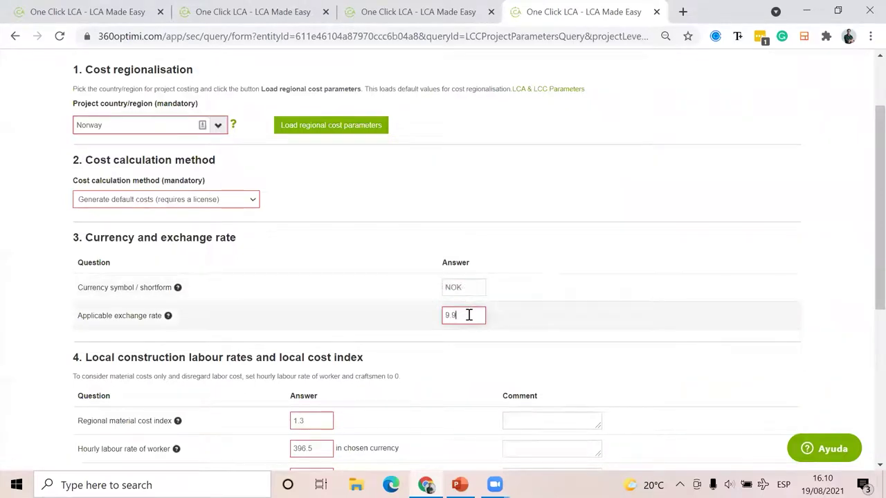
pyautogui.scroll(2, 469, 315)
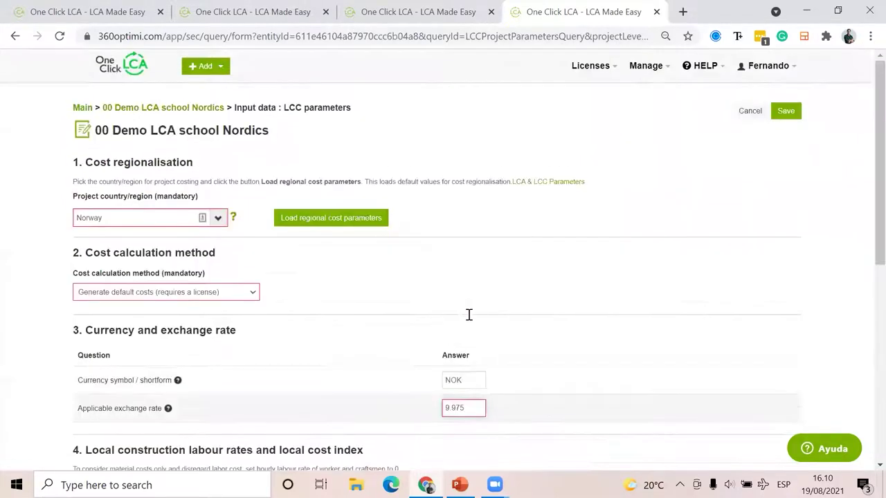
pyautogui.click(785, 111)
pyautogui.click(499, 130)
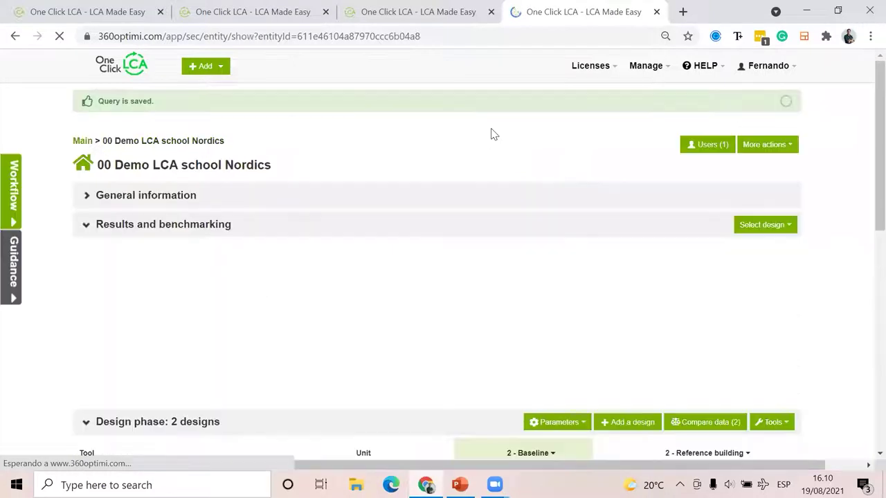
# - Reopen the project's Compare data and bring up its material list for editing
pyautogui.scroll(-3, 465, 193)
pyautogui.click(705, 249)
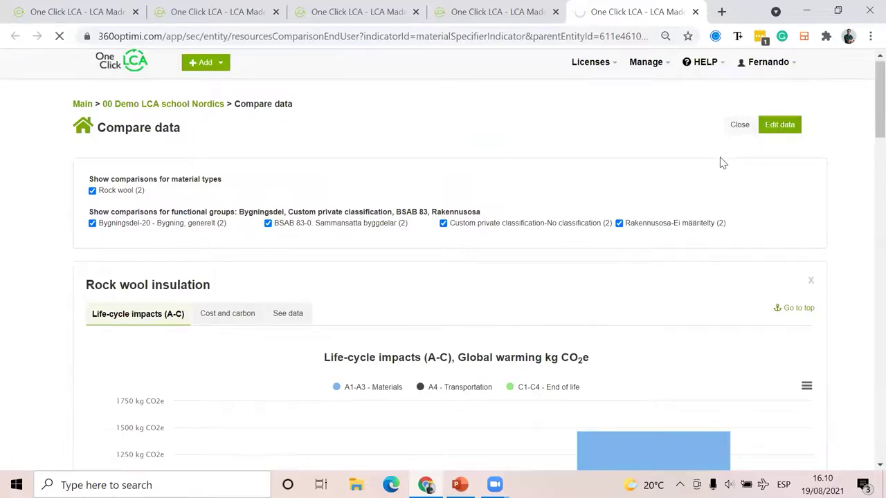
pyautogui.scroll(-3, 417, 272)
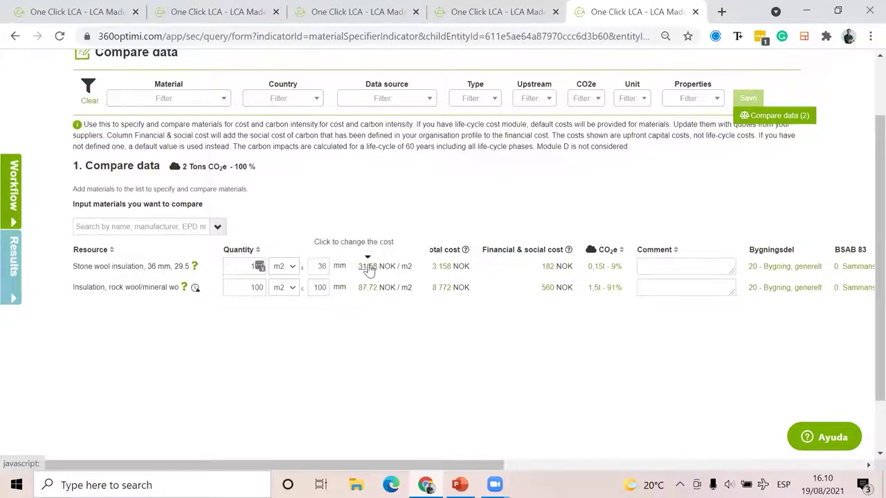
# - Set the unit cost to 200 NOK/m2 for the stone wool insulation and 75 NOK/m2 for the rock wool/mineral wool insulation
pyautogui.click(368, 267)
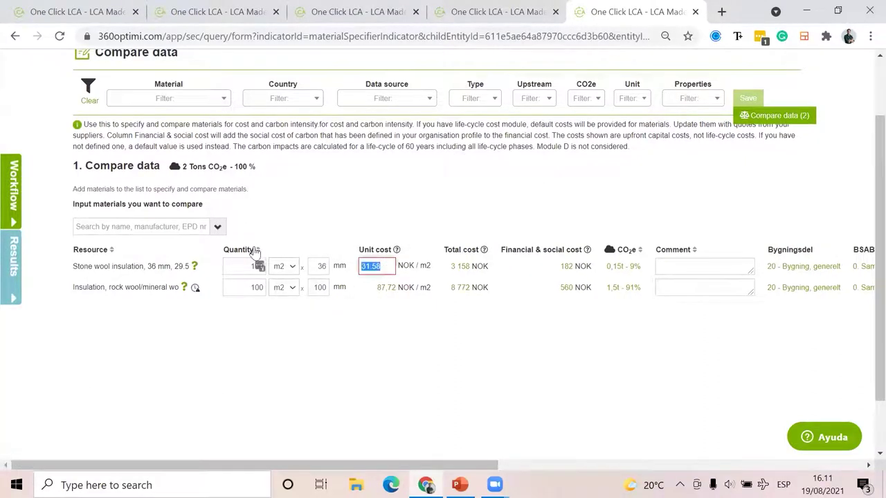
pyautogui.press('BackSpace')
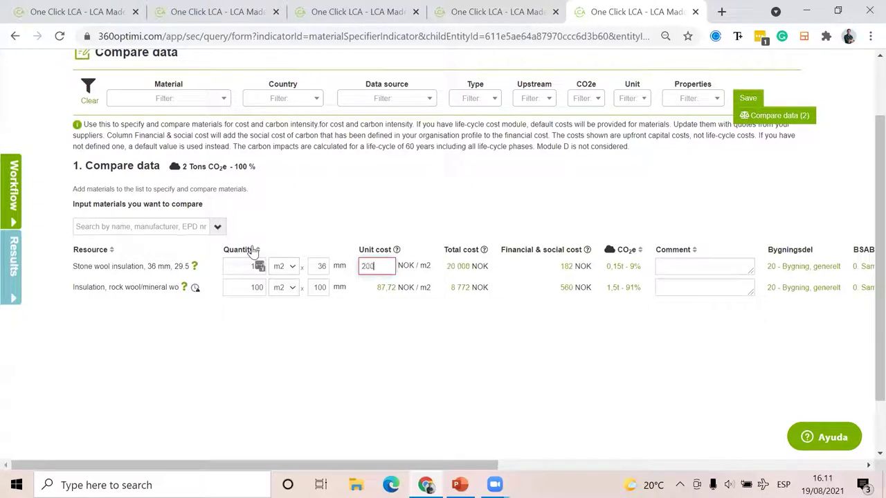
pyautogui.click(386, 288)
pyautogui.moveTo(386, 288); pyautogui.dragTo(360, 289)
pyautogui.press('BackSpace')
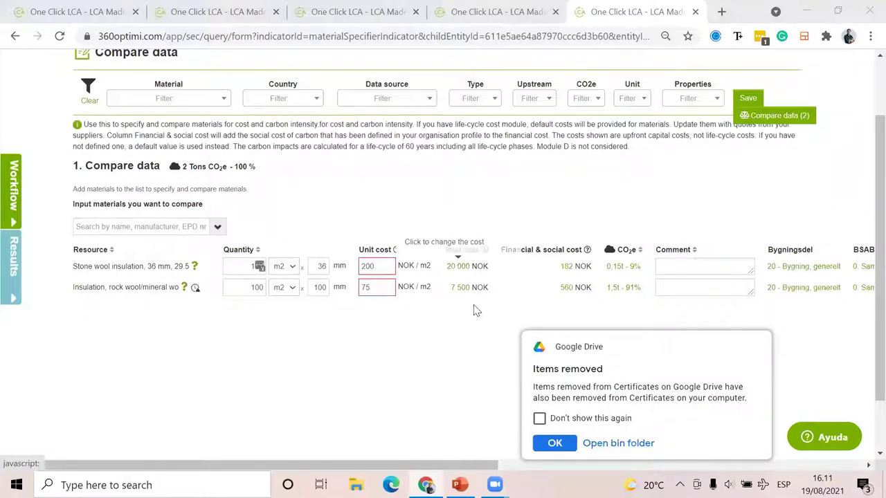
# - Dismiss the Google Drive notice and leave Compare data for the 00 Demo LCA school Nordics project page
pyautogui.click(550, 443)
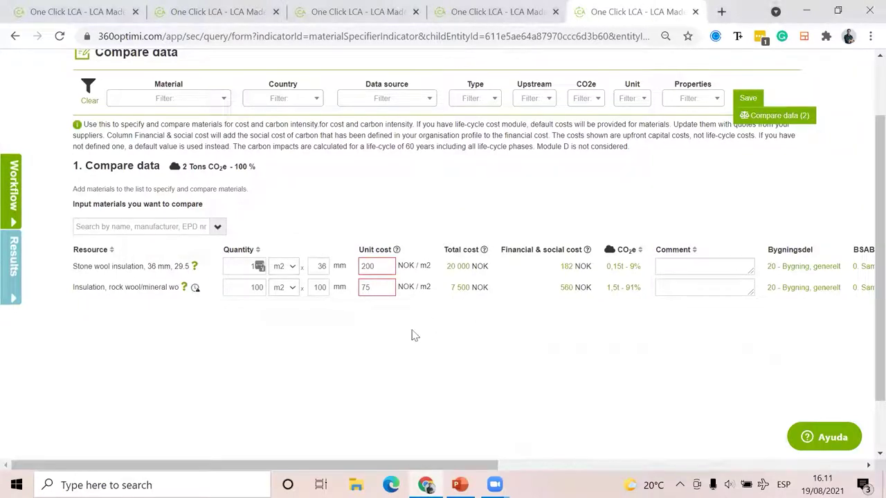
pyautogui.scroll(2, 253, 201)
pyautogui.click(173, 108)
pyautogui.click(481, 119)
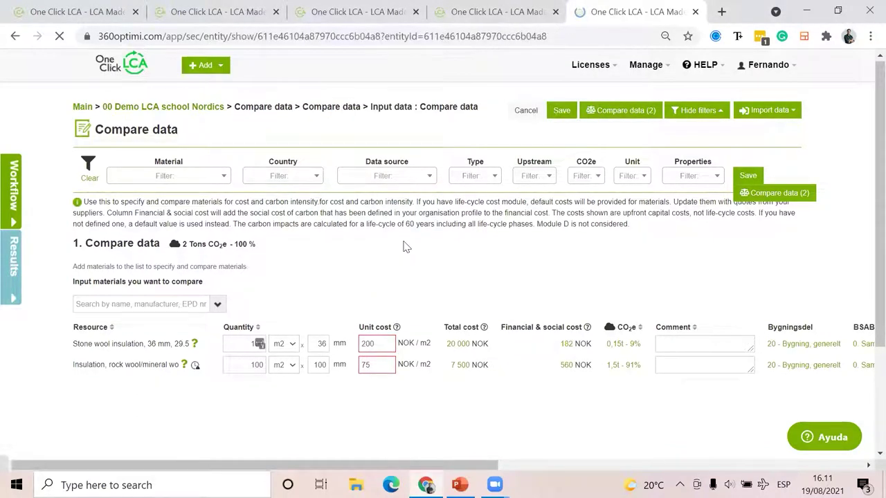
# - Add the Life-cycle cost (ISO 15686-5 & EN 16627) - CML calculation tool to the project's designs and save the selection
pyautogui.scroll(-3, 404, 246)
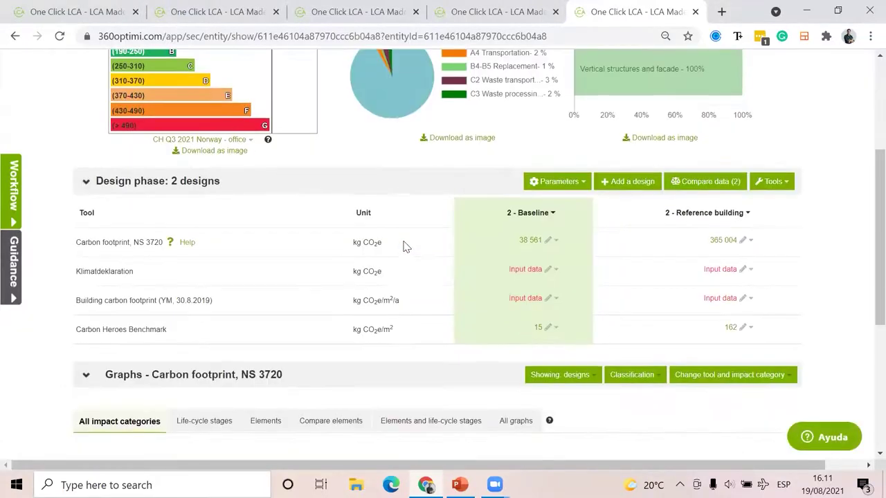
pyautogui.scroll(-1, 377, 277)
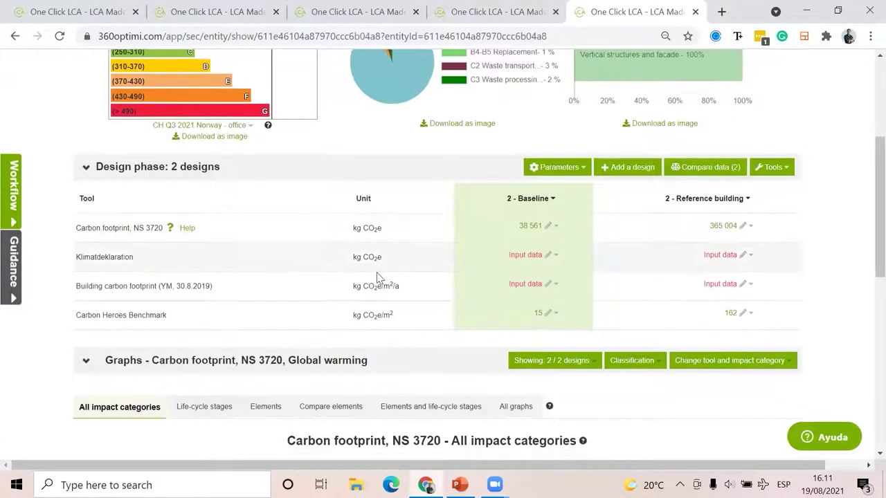
pyautogui.click(778, 158)
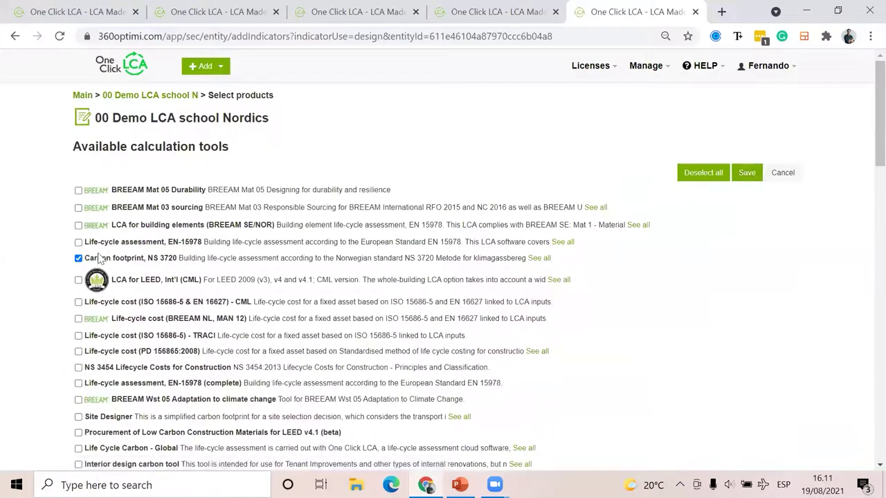
pyautogui.scroll(-1, 134, 256)
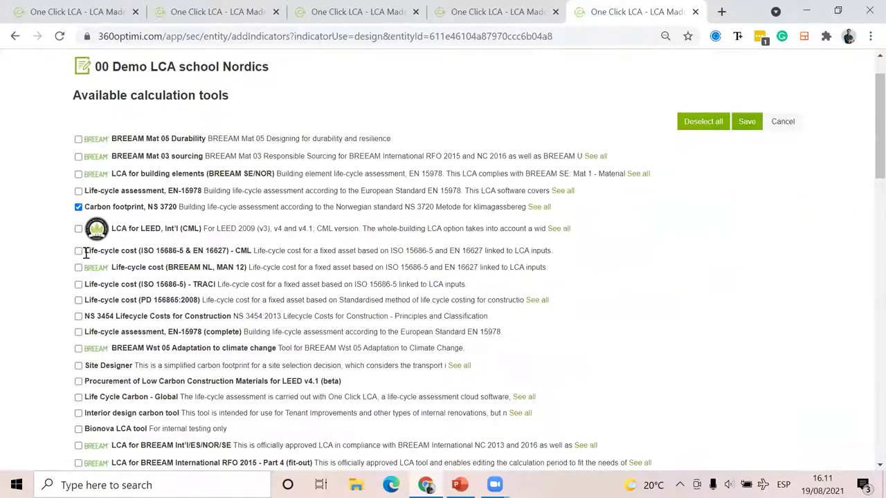
pyautogui.click(745, 122)
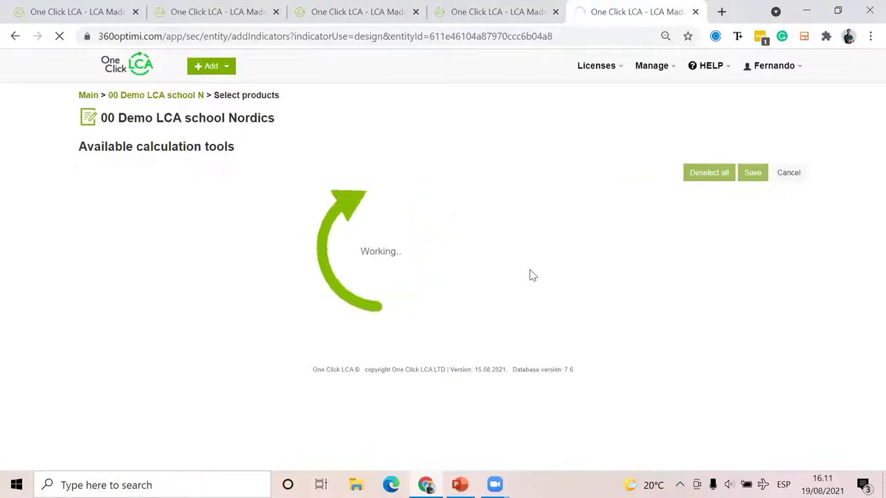
# - Open the Baseline design's building materials for Life-cycle cost (CML) and examine the unit and total costs of the vertical structures and facade
pyautogui.scroll(-4, 532, 276)
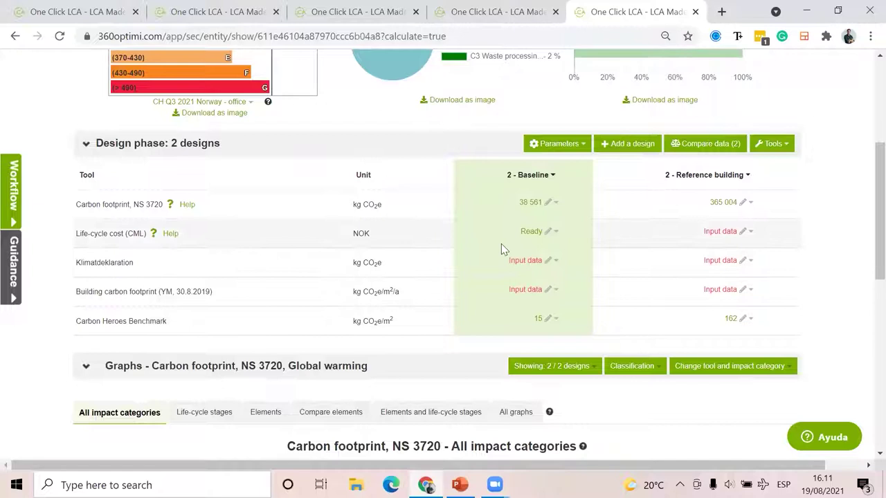
pyautogui.click(555, 232)
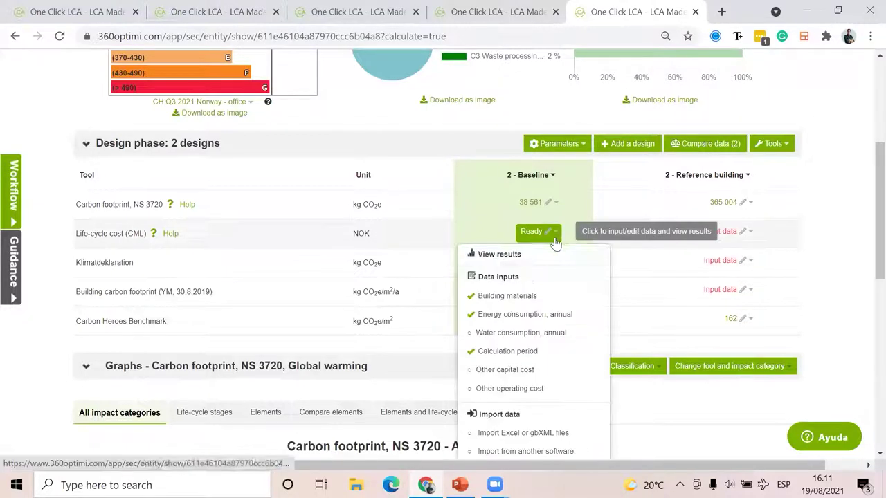
pyautogui.click(507, 297)
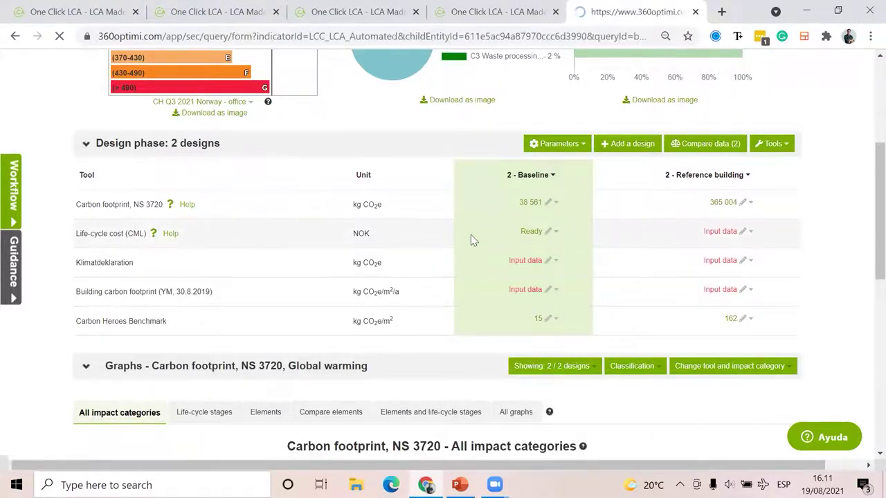
pyautogui.scroll(-5, 470, 239)
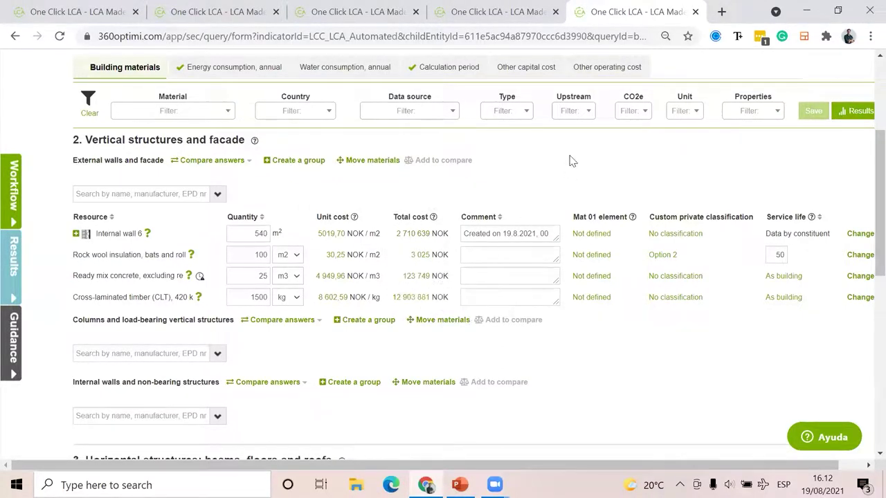
# - Review the cost types selectable for the Baseline's other capital cost and other operating cost without adding any
pyautogui.click(545, 73)
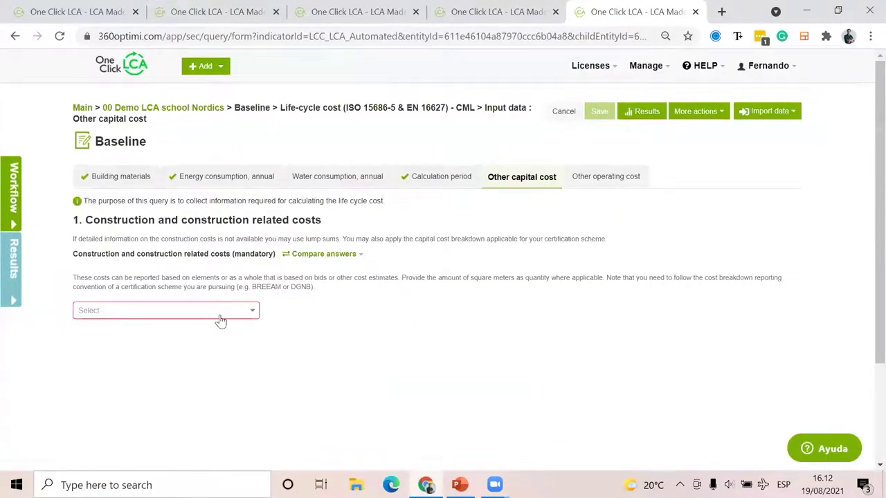
pyautogui.click(220, 315)
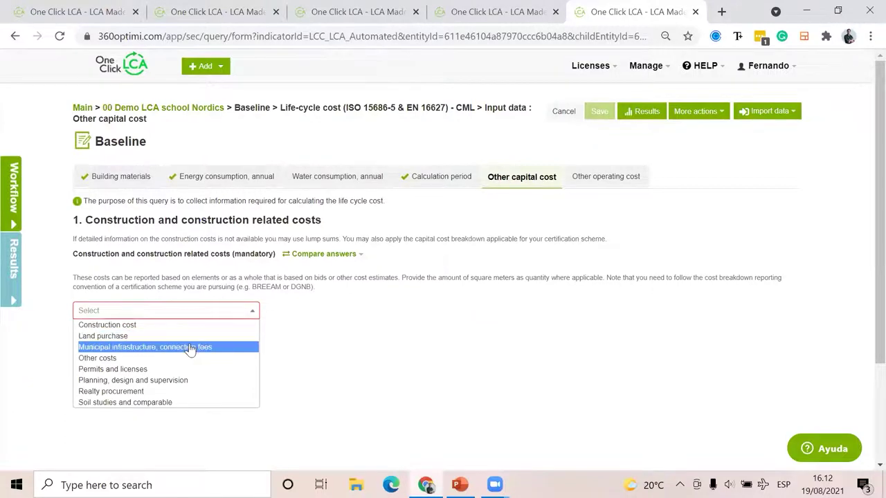
pyautogui.click(606, 181)
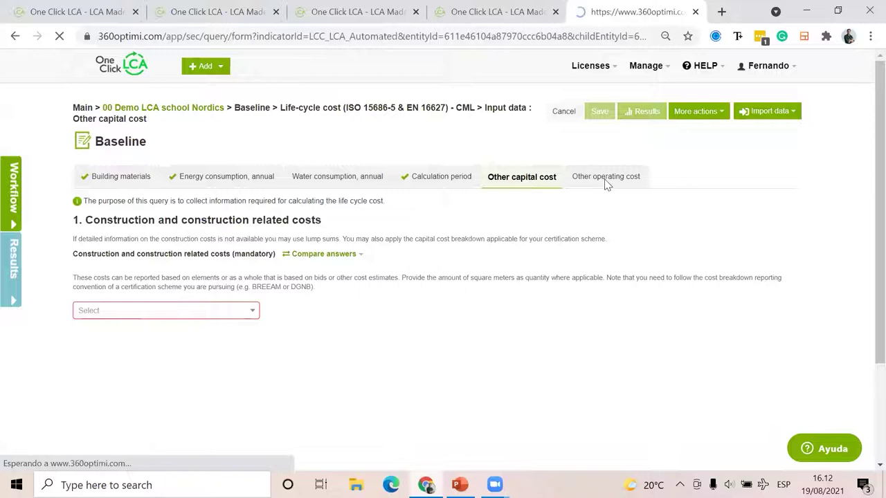
pyautogui.click(149, 297)
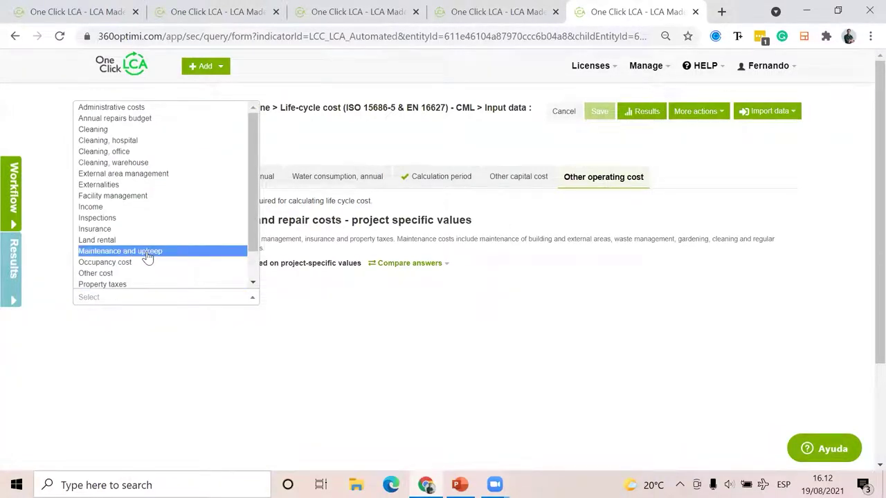
pyautogui.scroll(-2, 148, 256)
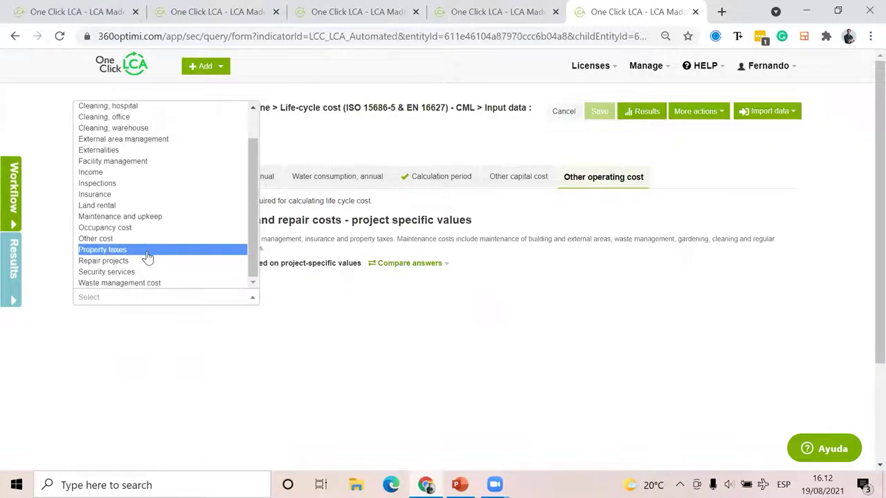
pyautogui.click(422, 286)
pyautogui.rightClick(423, 287)
pyautogui.click(338, 309)
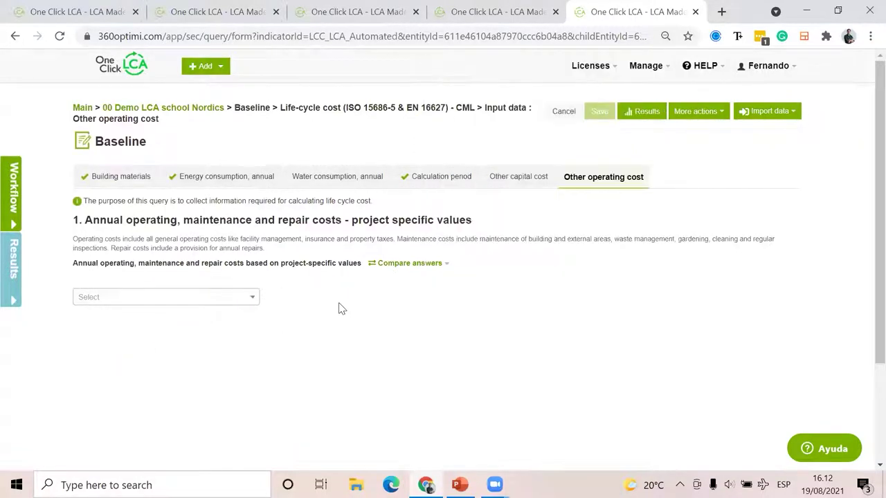
# - Examine the Baseline's life-cycle cost results by result category and return to the project page
pyautogui.rightClick(620, 113)
pyautogui.click(634, 113)
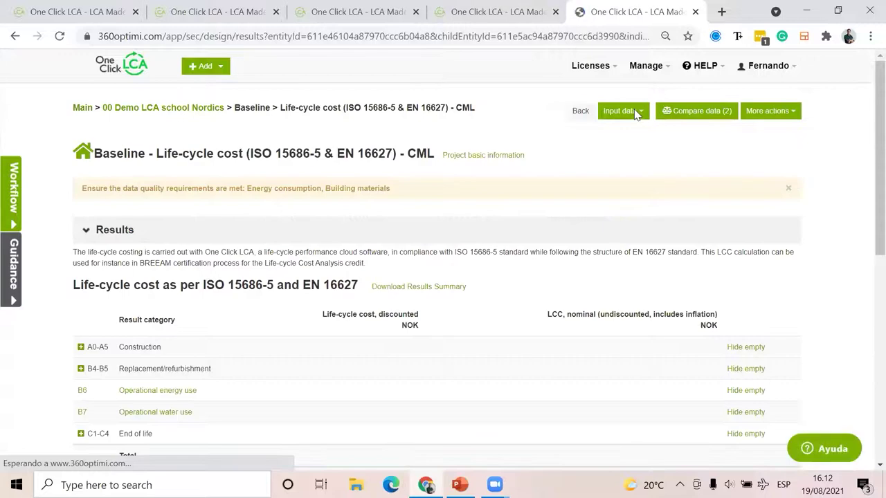
pyautogui.scroll(-2, 299, 261)
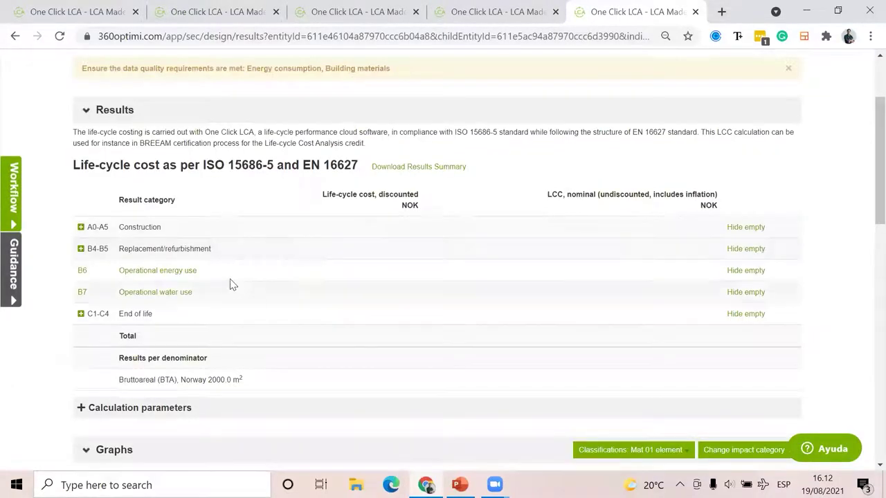
pyautogui.scroll(-3, 405, 298)
pyautogui.scroll(5, 380, 219)
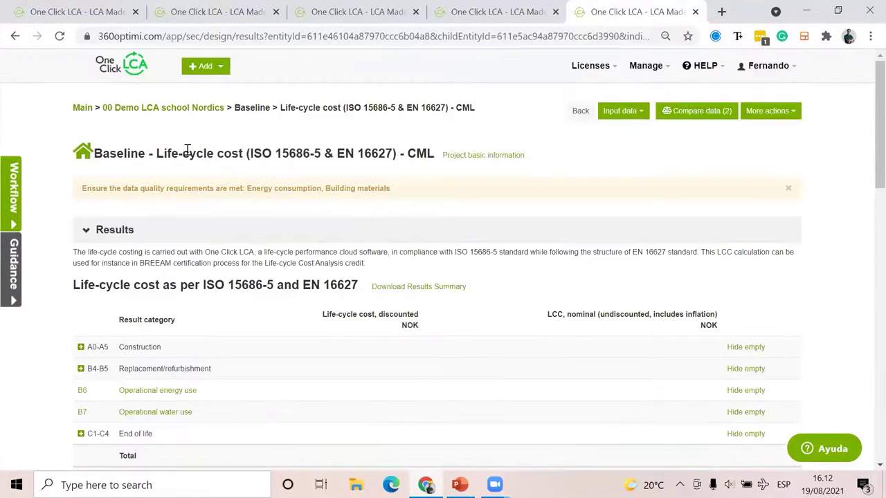
pyautogui.click(174, 109)
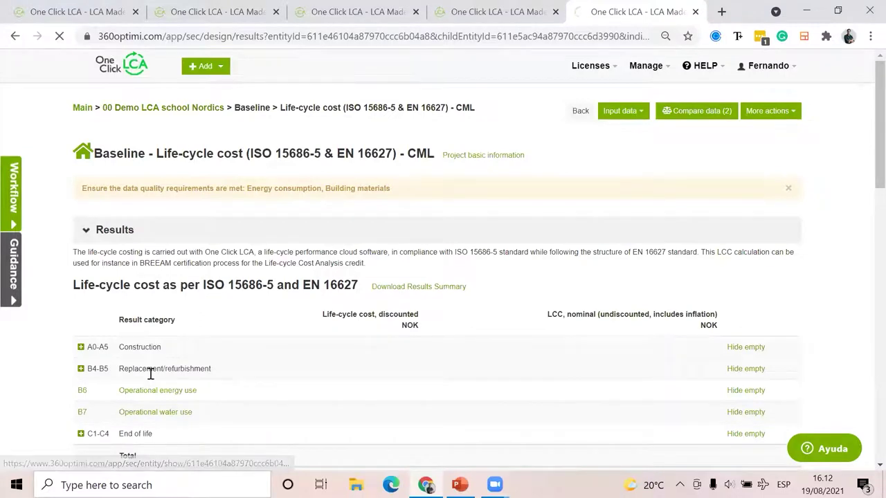